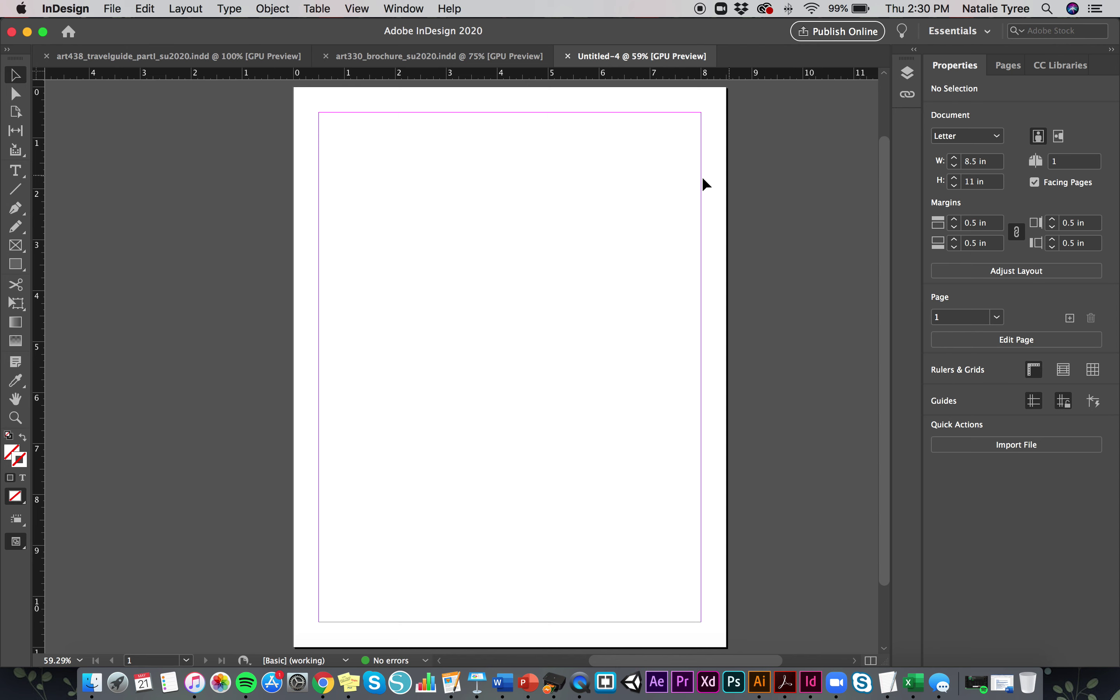
Draw a text frame about 4.76 by 10 in from the page's upper left margin corner and enter Header, Sub Header and Body Copy as spaced lines
click(15, 171)
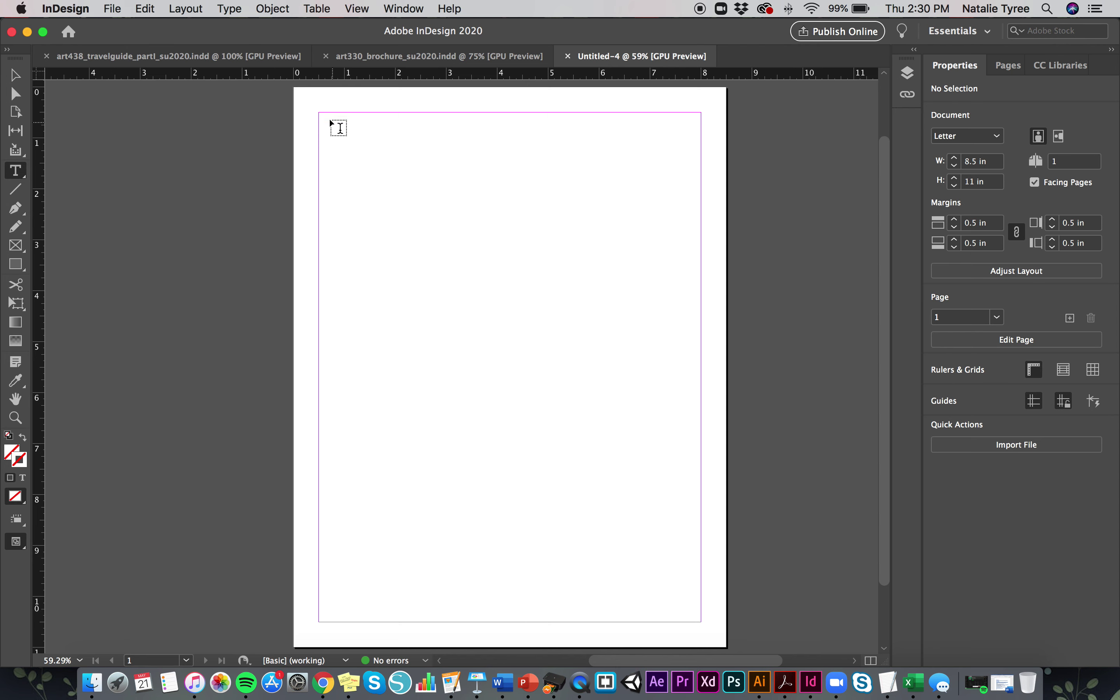
drag(319, 114, 562, 621)
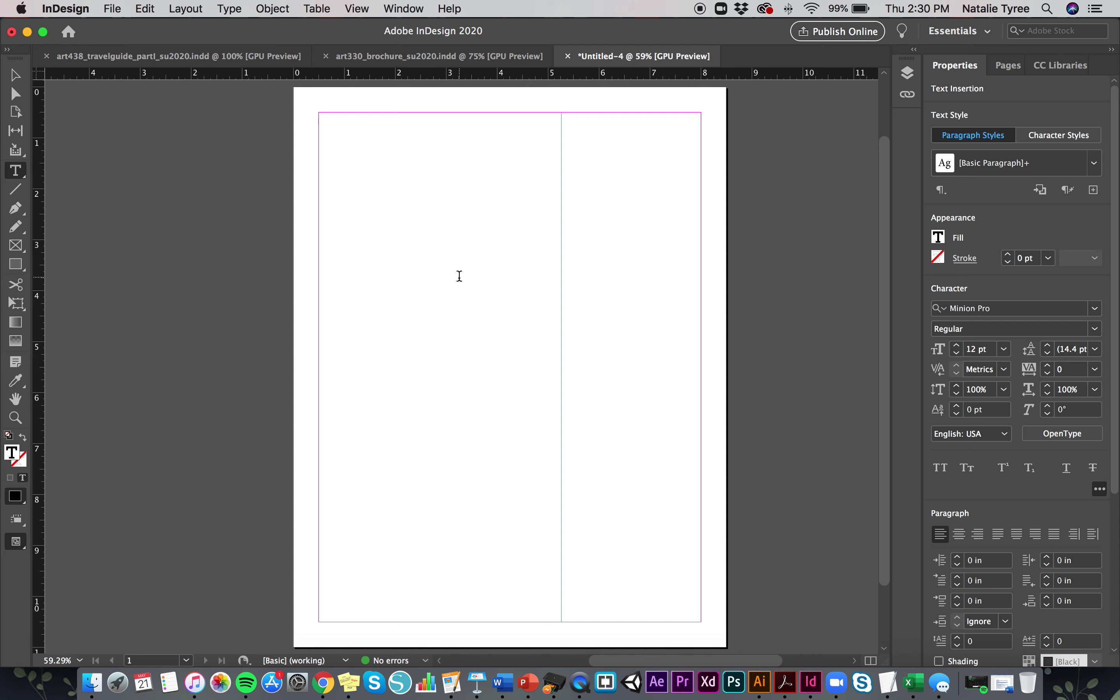
text(Header)
key(Return)
key(Return)
text(Sub Header  )
text(Body Copy)
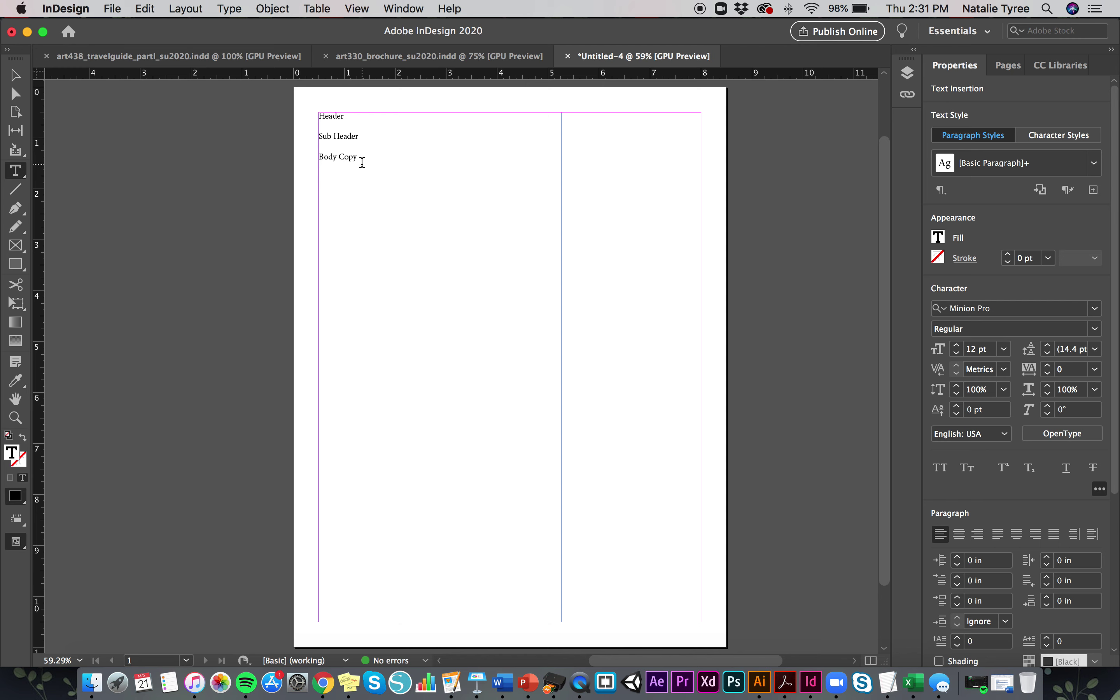
click(284, 131)
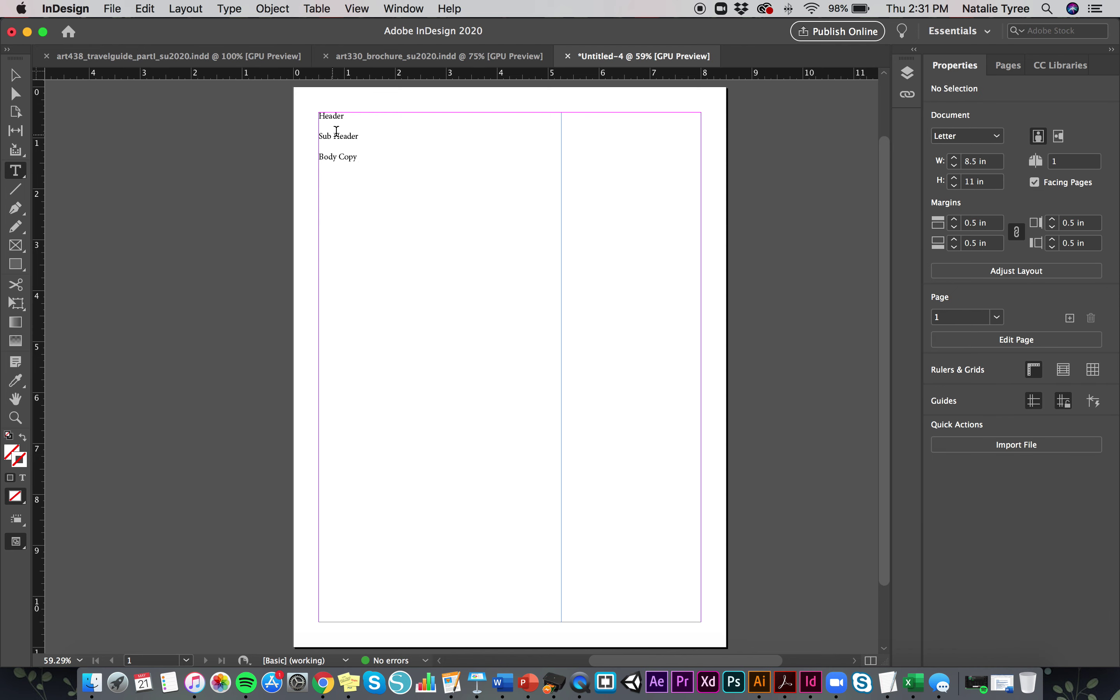
Set the font of the Header line to Avenir Next Bold
drag(363, 115, 296, 116)
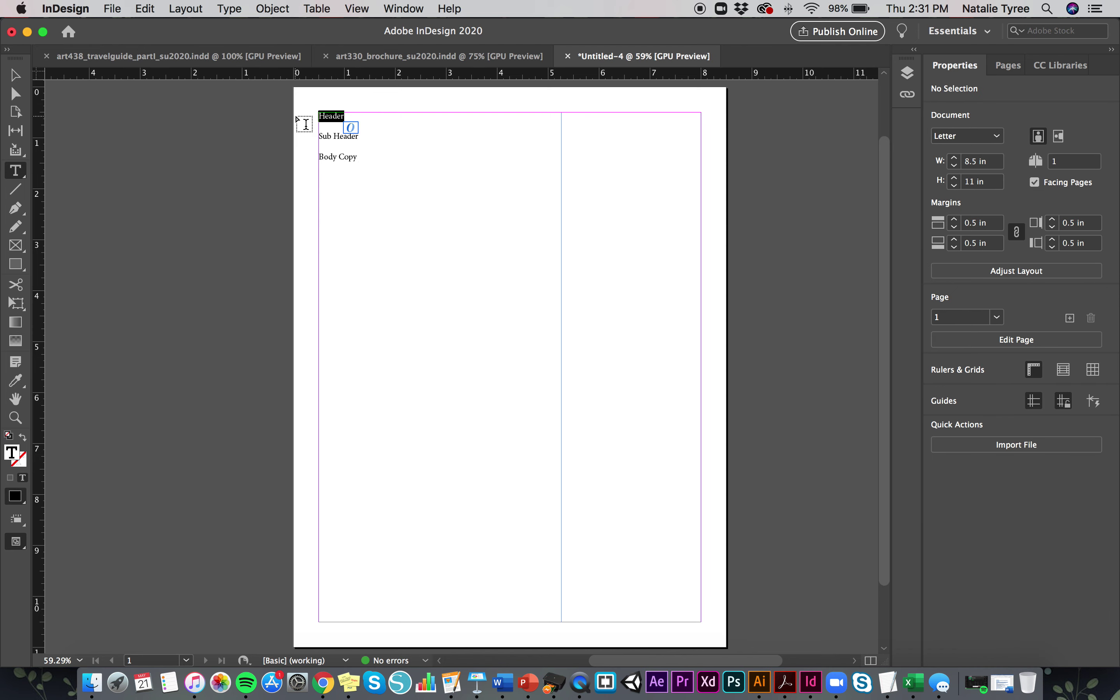
click(1095, 313)
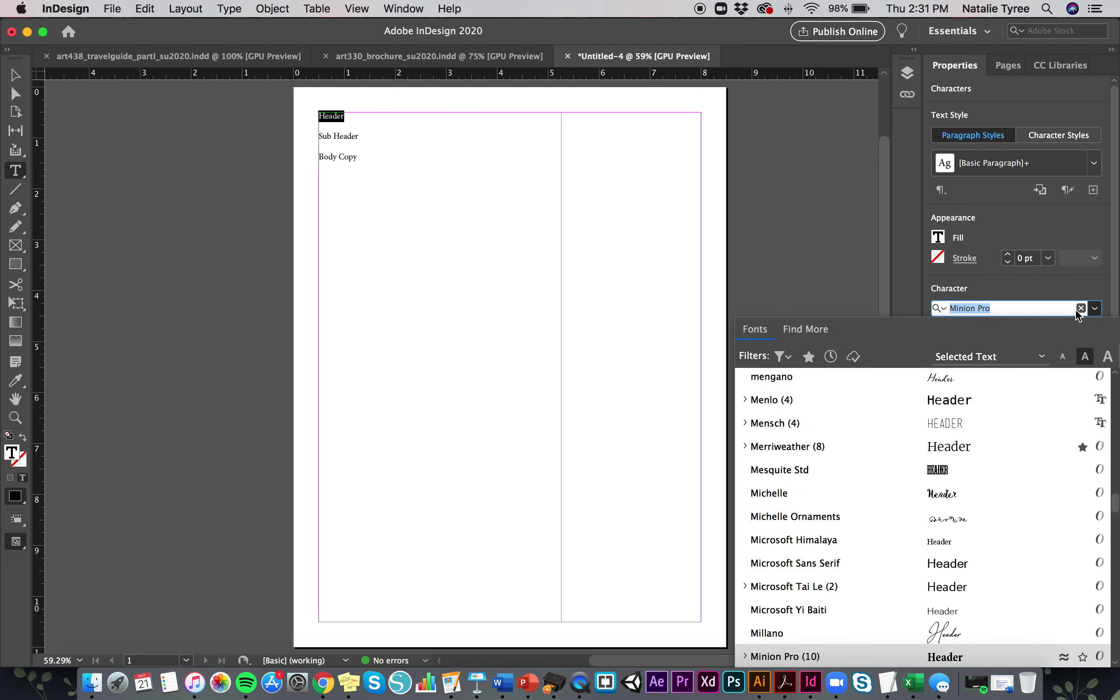
text(av)
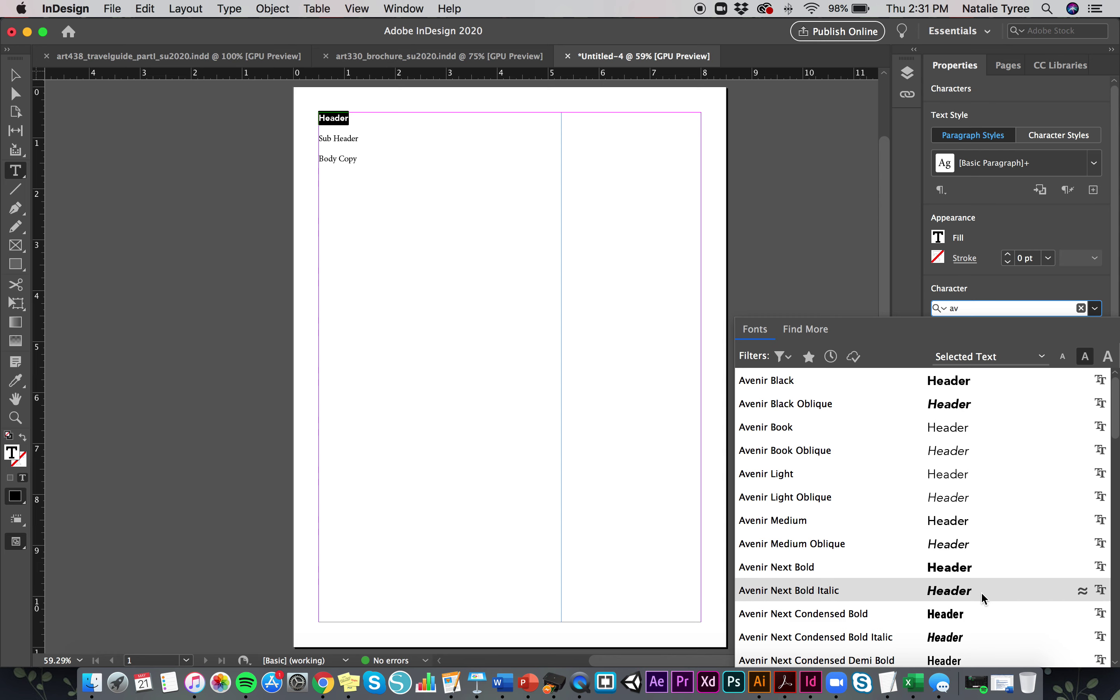
click(982, 569)
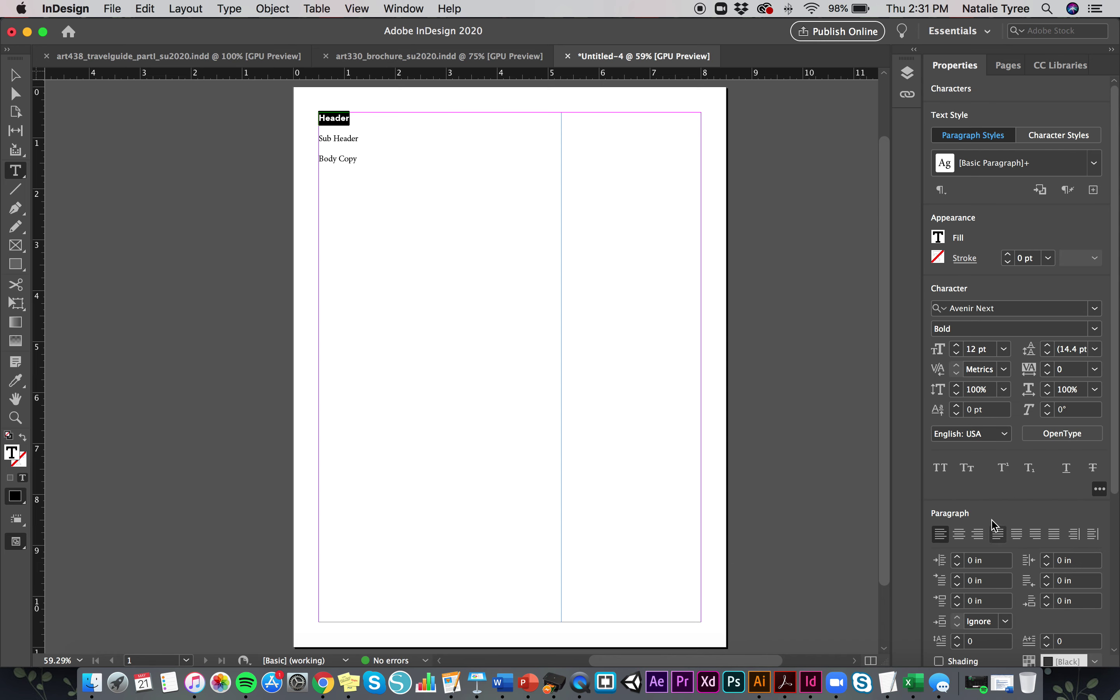
Increase the Header line's font size to 25 pt
click(957, 345)
click(956, 345)
click(957, 346)
click(956, 345)
click(956, 345)
click(956, 345)
click(956, 346)
click(956, 345)
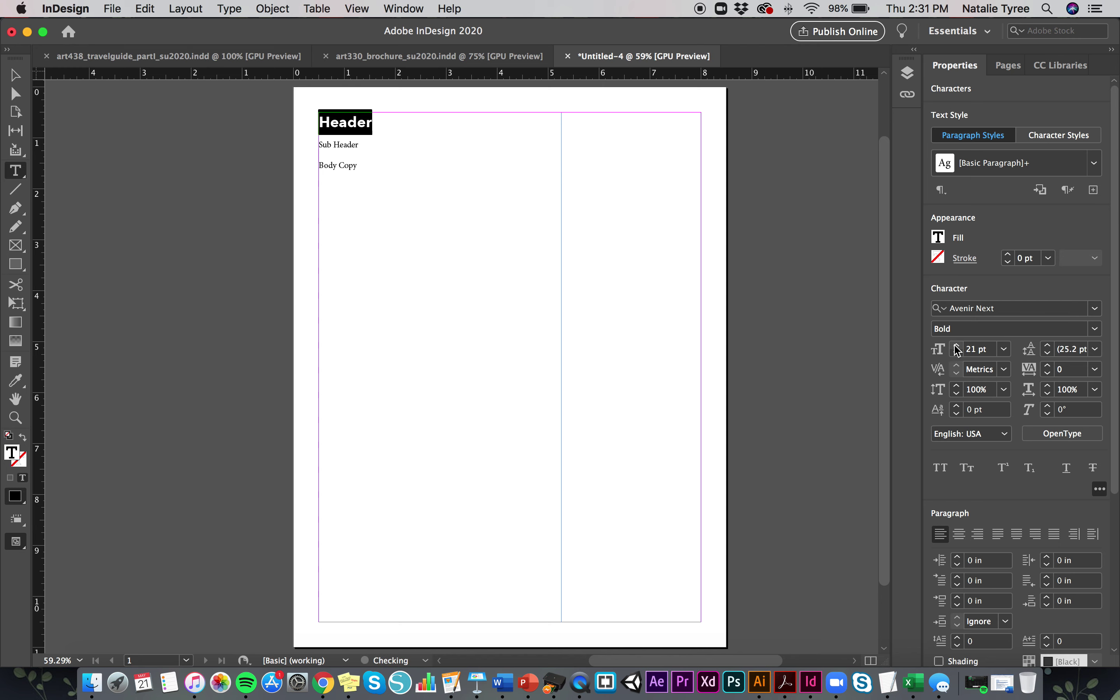
click(956, 345)
click(957, 345)
click(957, 345)
click(956, 346)
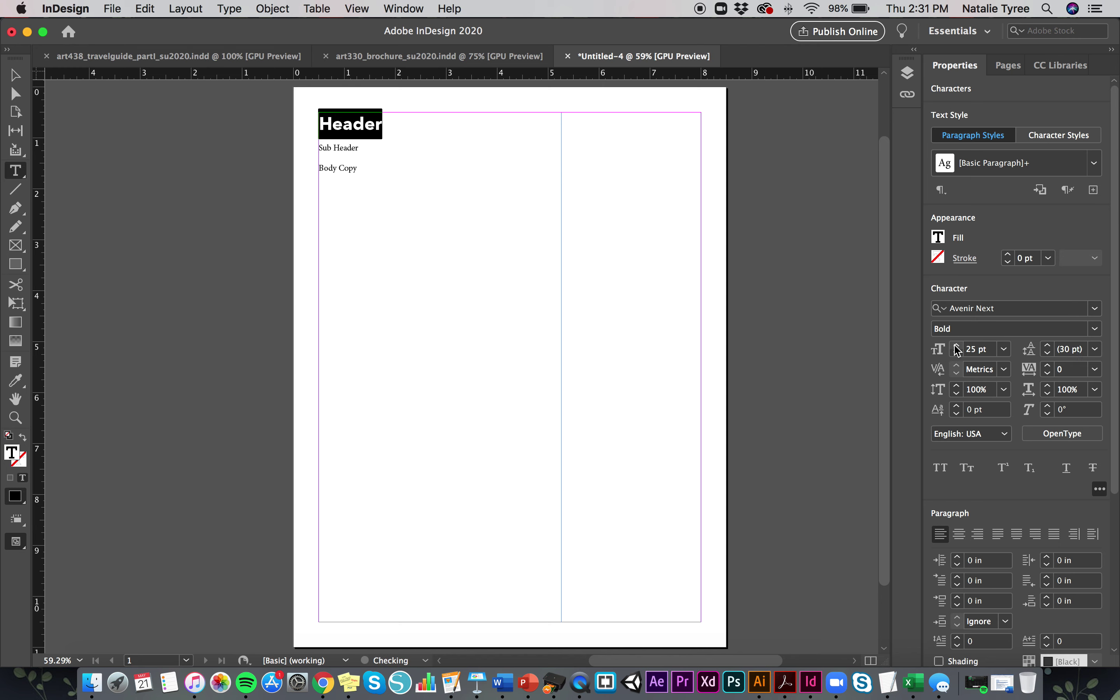
Set the font of the Sub Header line to Avenir Next Condensed Demi Bold
click(348, 148)
drag(368, 147, 280, 155)
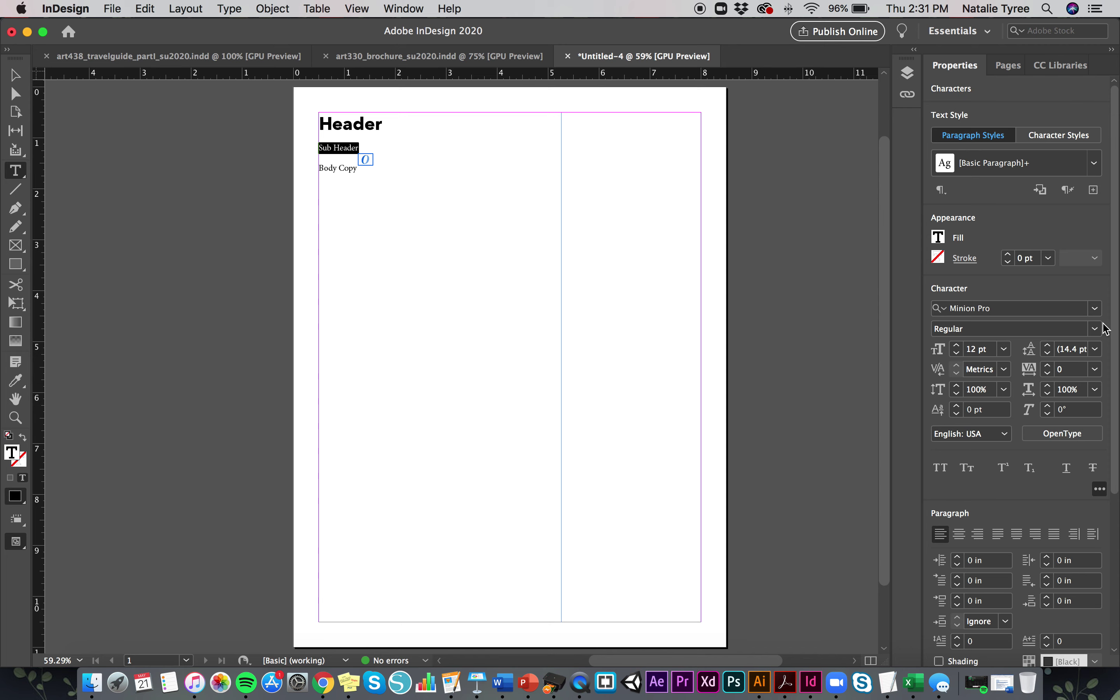
click(1041, 308)
text(av)
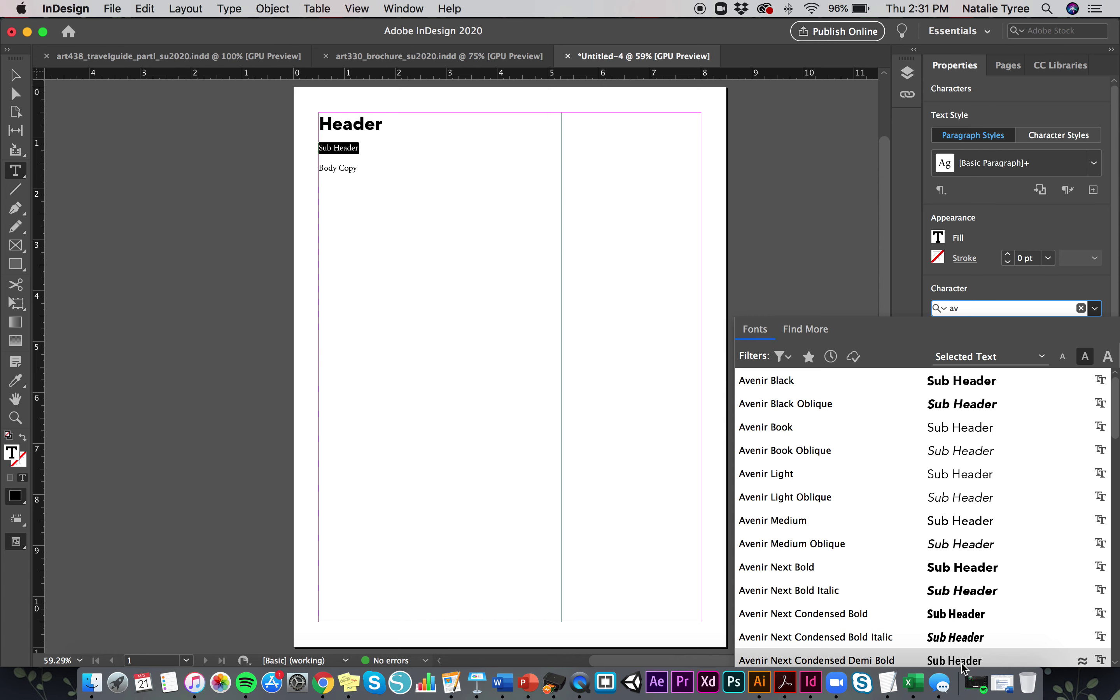
click(962, 644)
Increase the Sub Header line's font size to 15 pt
click(342, 170)
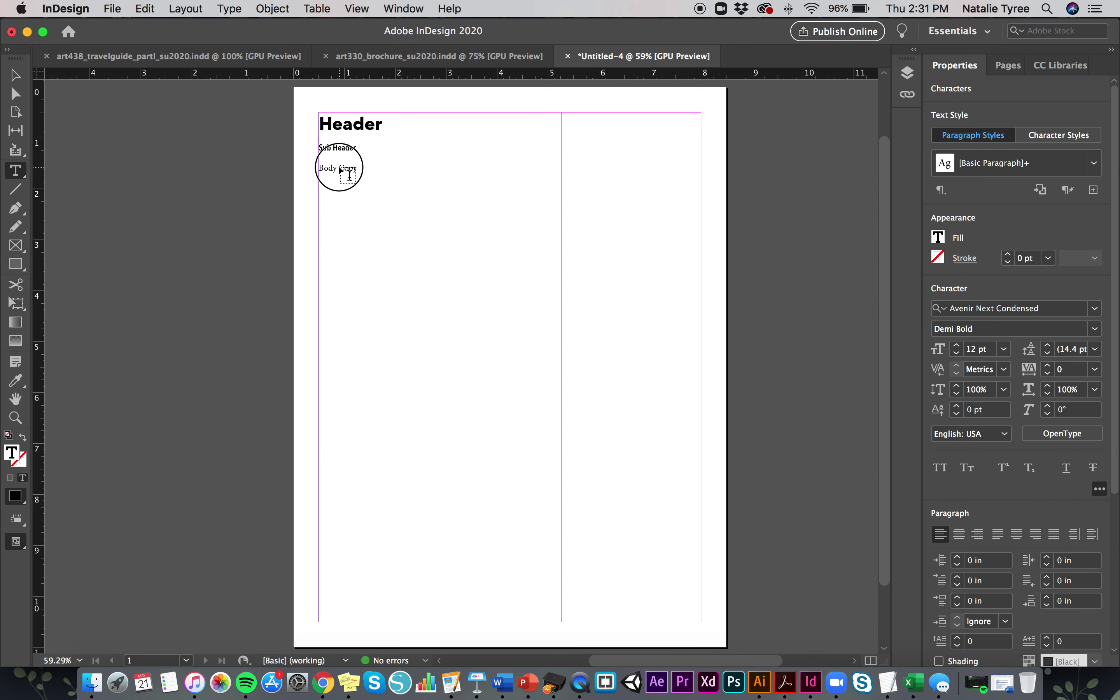
drag(357, 148, 300, 154)
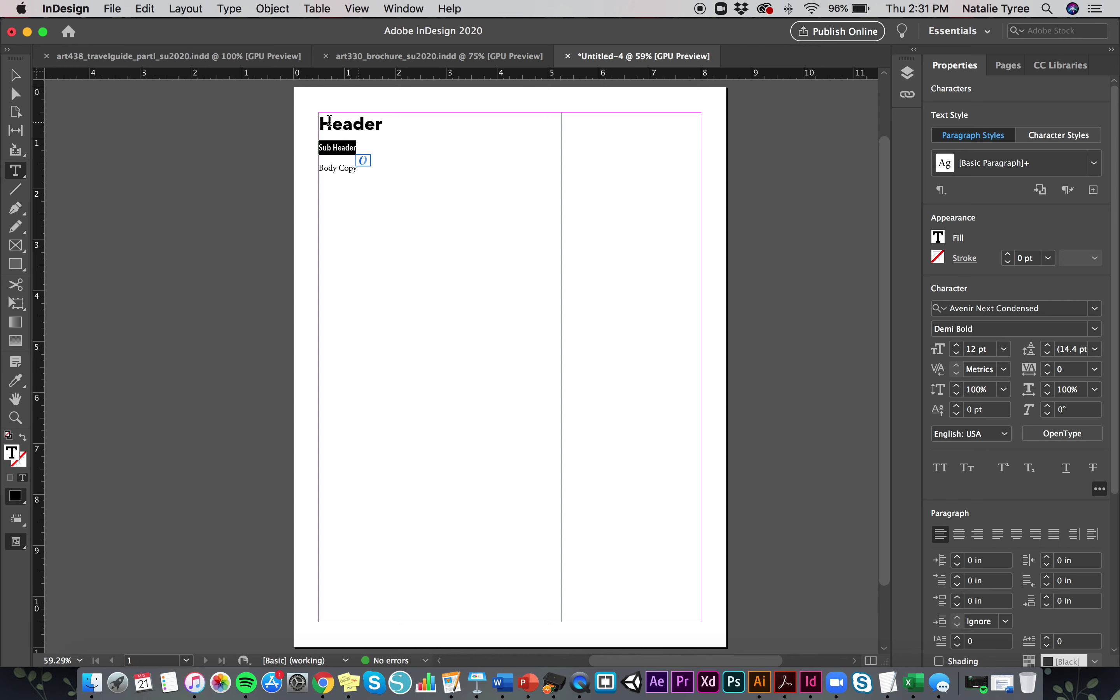
click(957, 348)
click(957, 347)
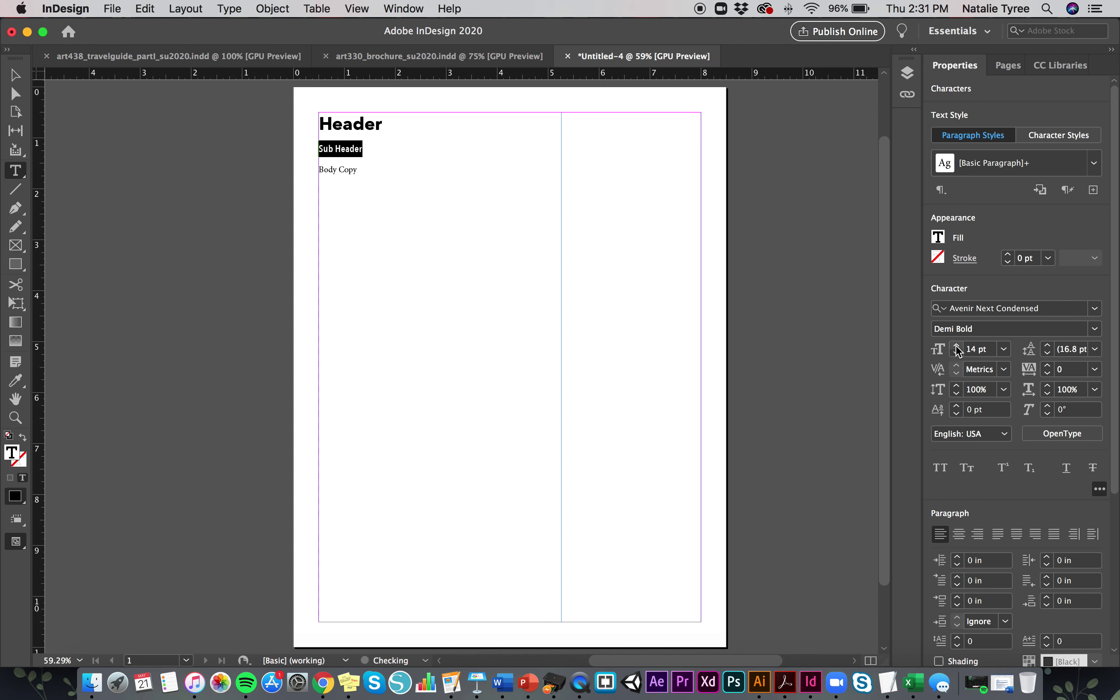
click(957, 348)
Set the font of the Body Copy line to Avenir Light
click(353, 170)
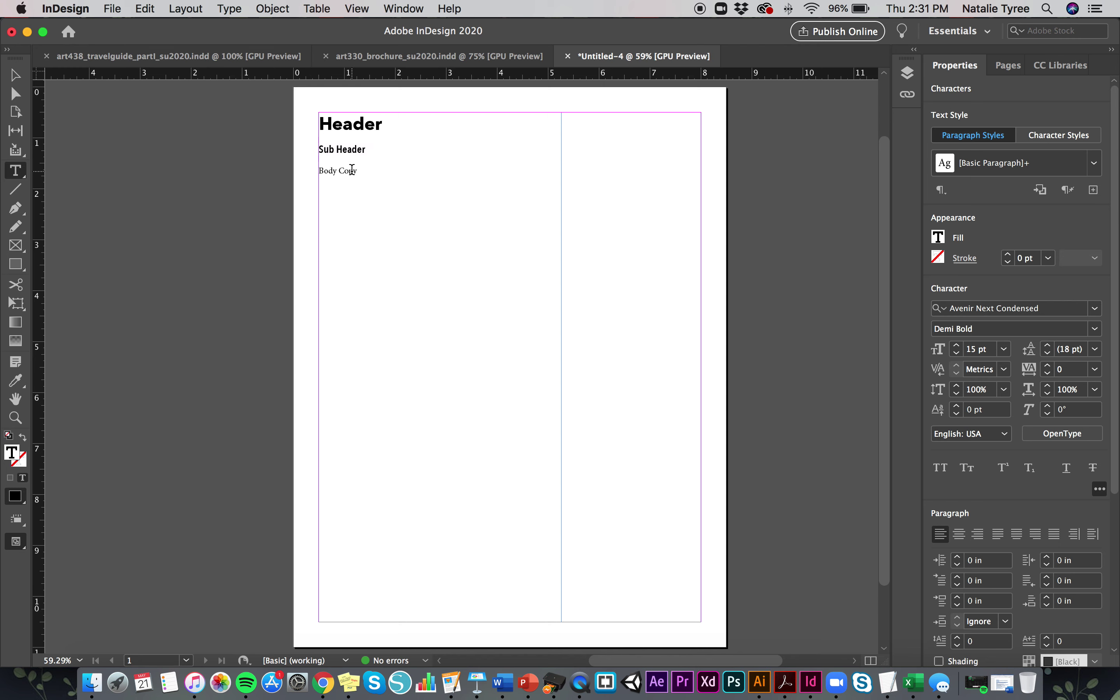
drag(367, 172, 318, 171)
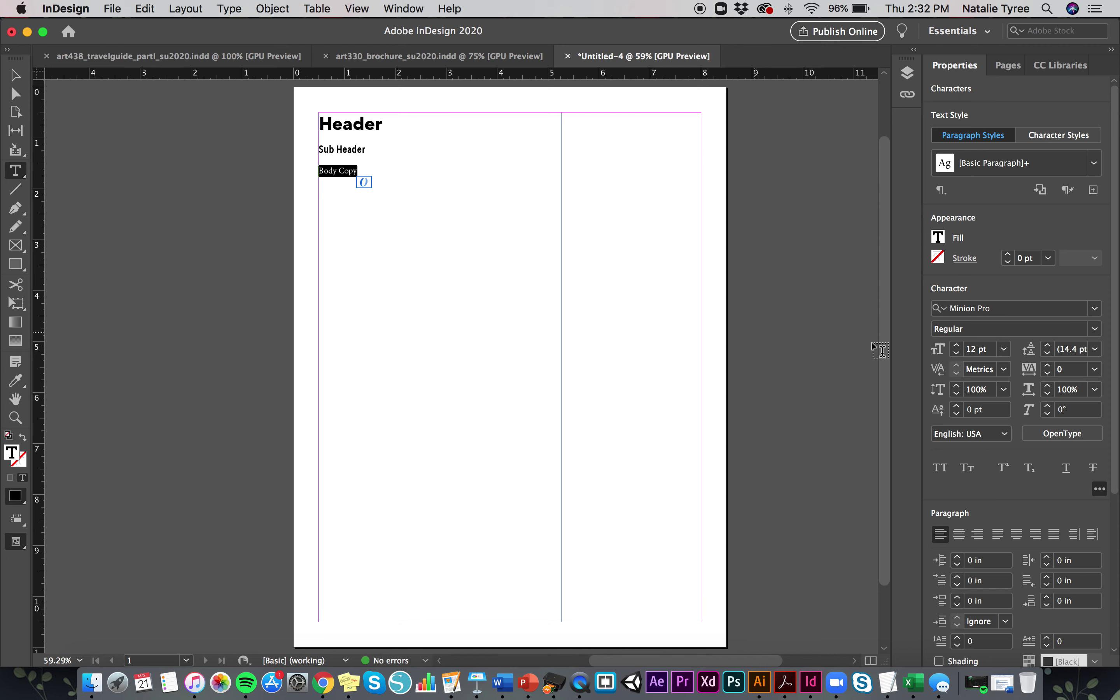
click(967, 308)
text(av)
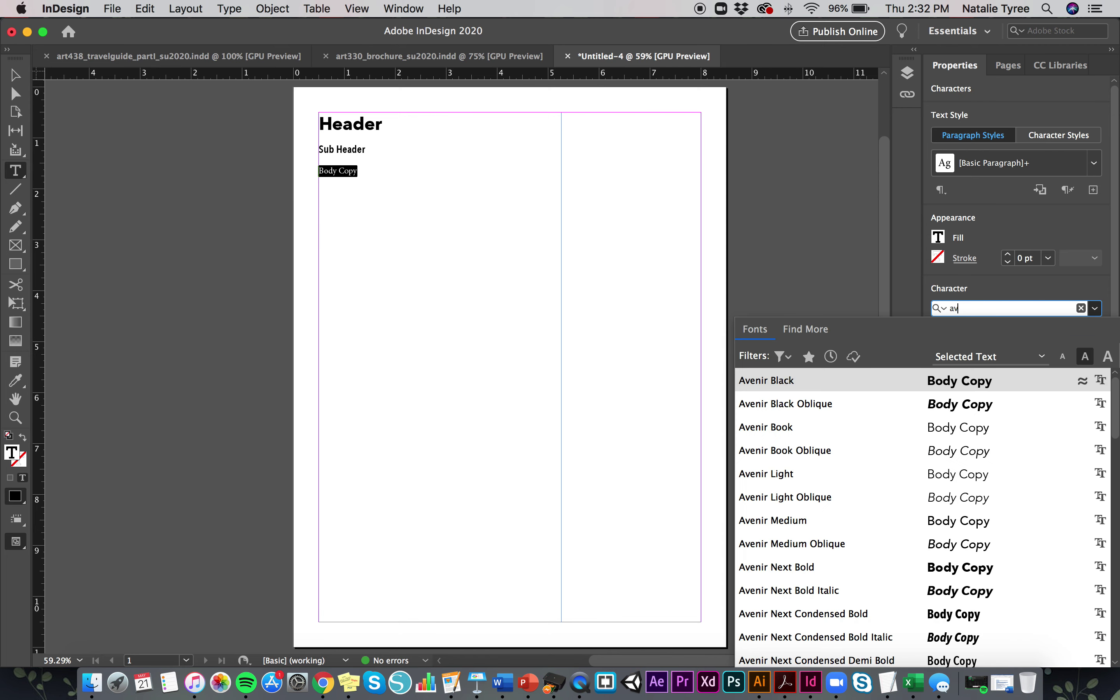
click(947, 481)
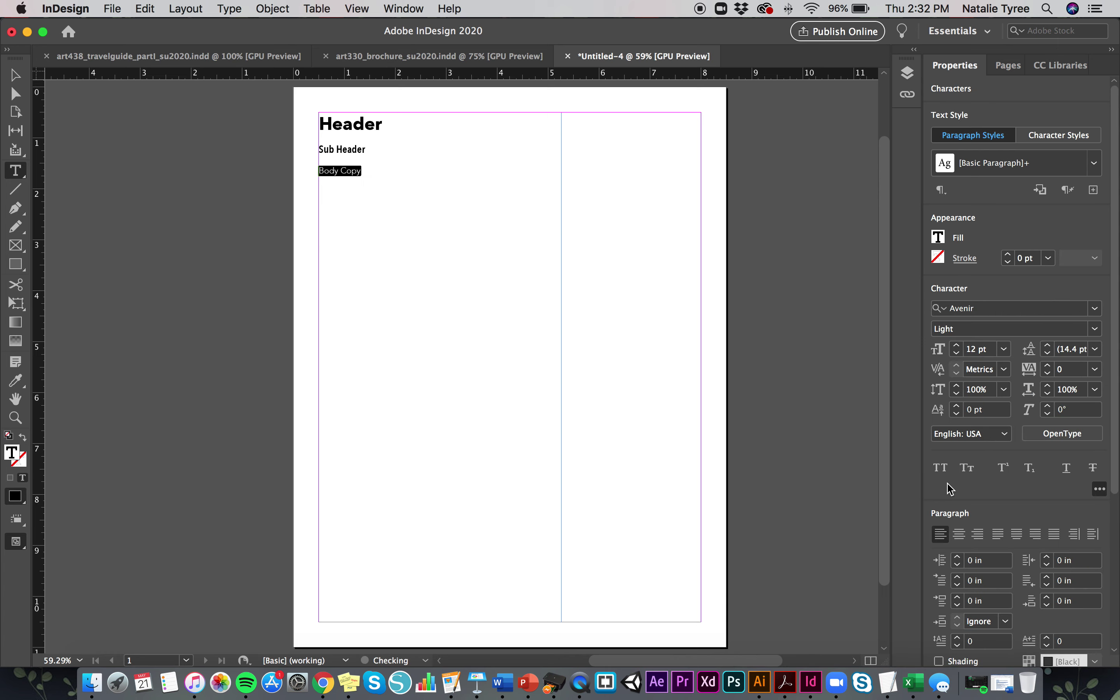
Increase the Body Copy line's font size to 16 pt and leave text editing with nothing selected
click(957, 345)
click(957, 345)
click(958, 345)
click(957, 346)
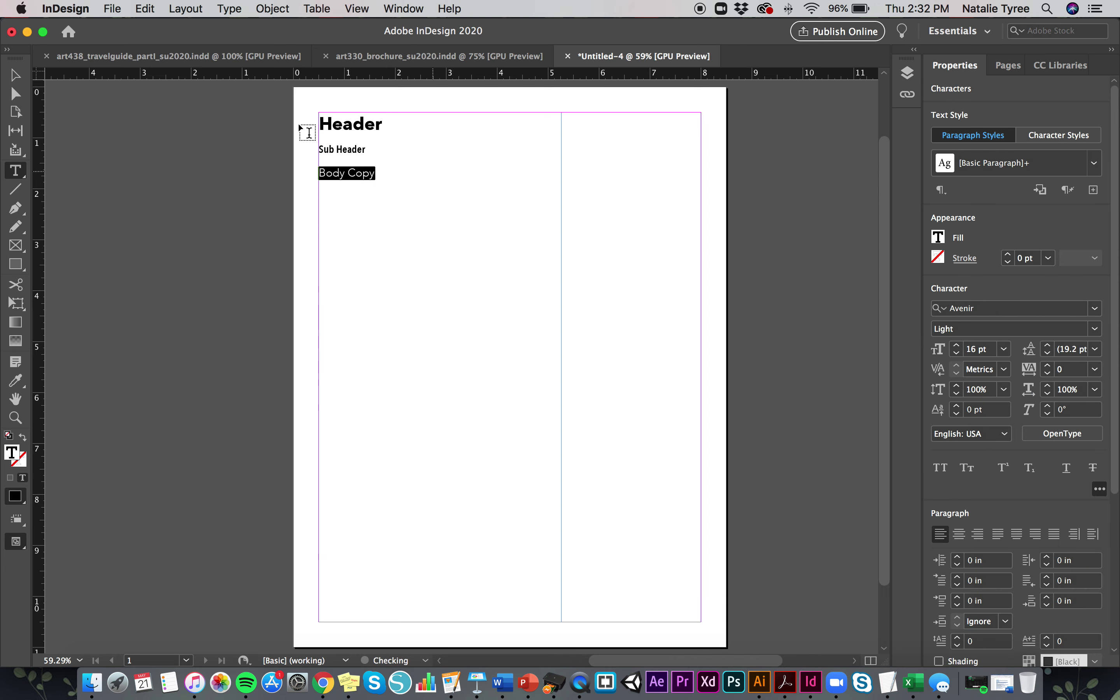
click(353, 173)
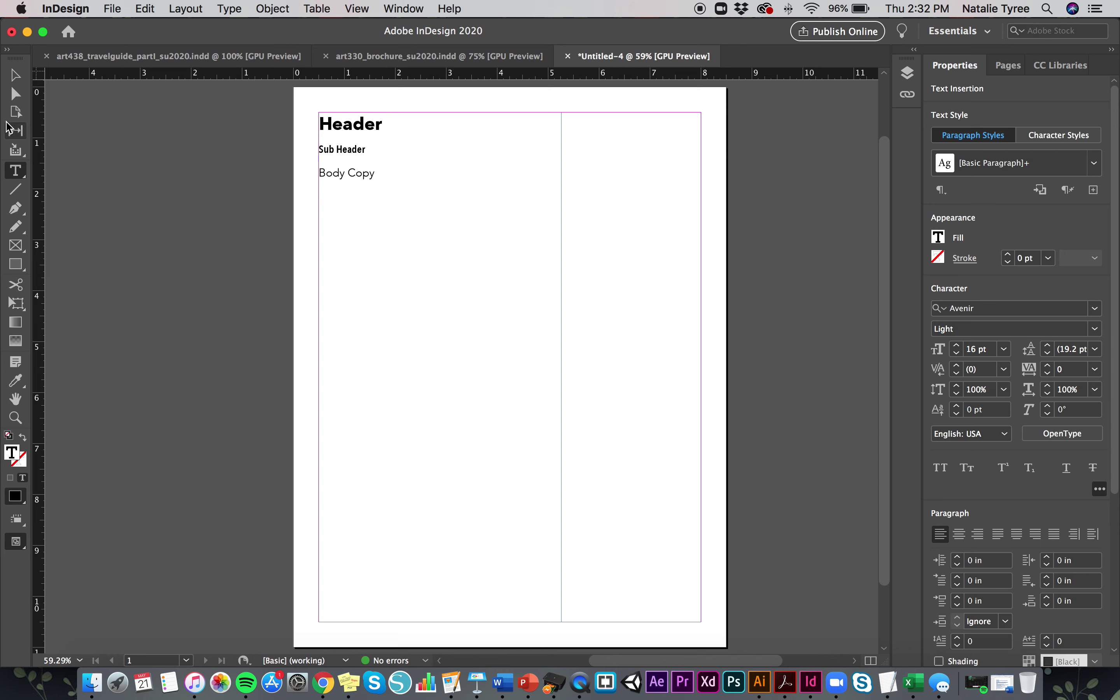
key(Escape)
click(220, 195)
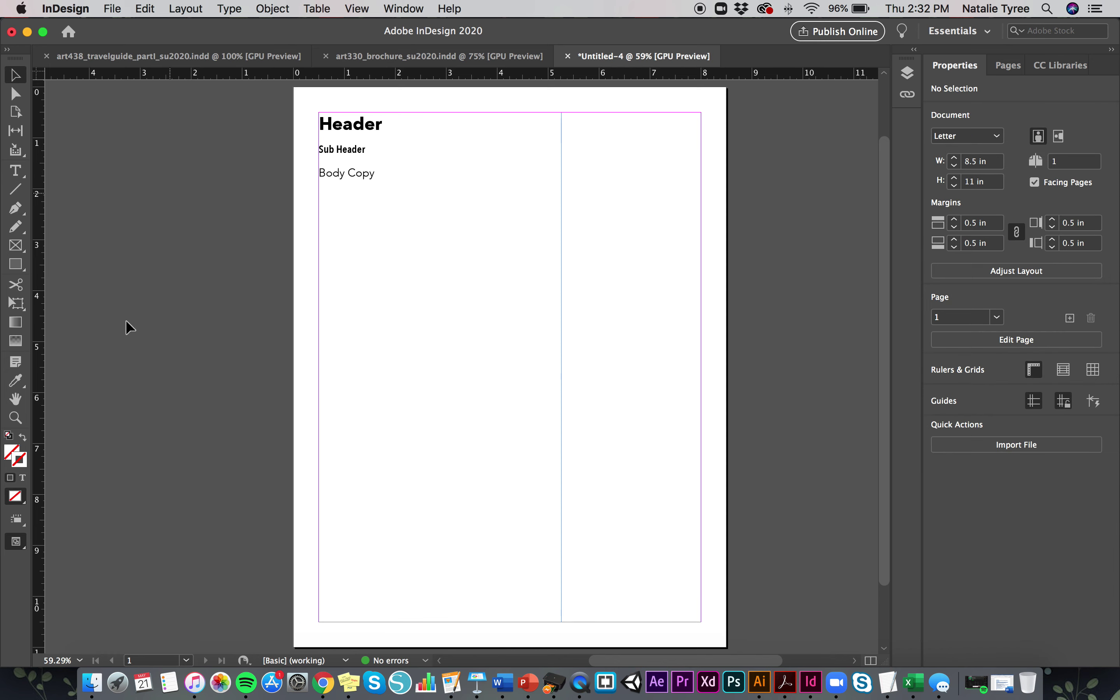
Preview the page without margins and frame edges, return to the normal view and leave the text frame deselected
drag(16, 541, 62, 582)
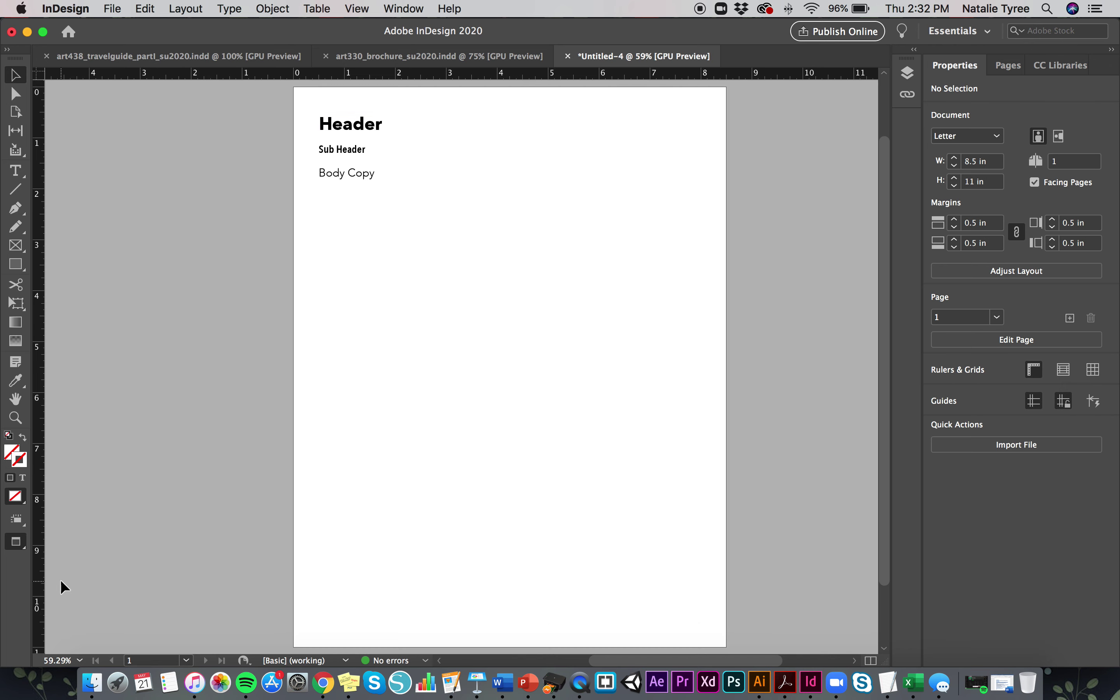
drag(19, 544, 53, 558)
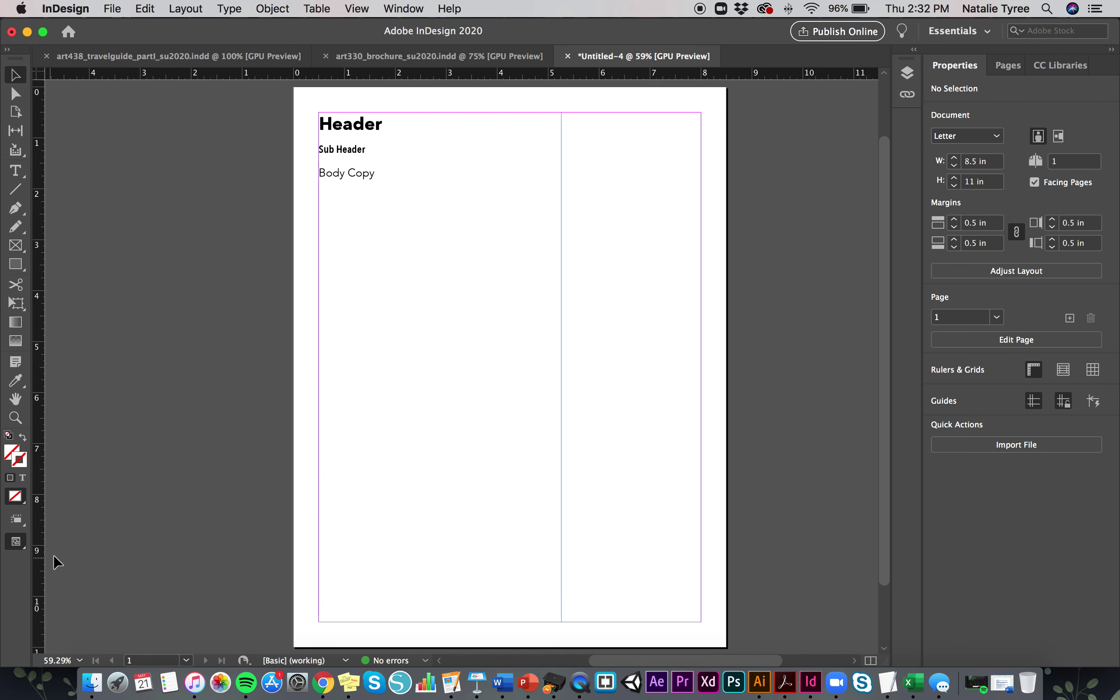
double_click(372, 177)
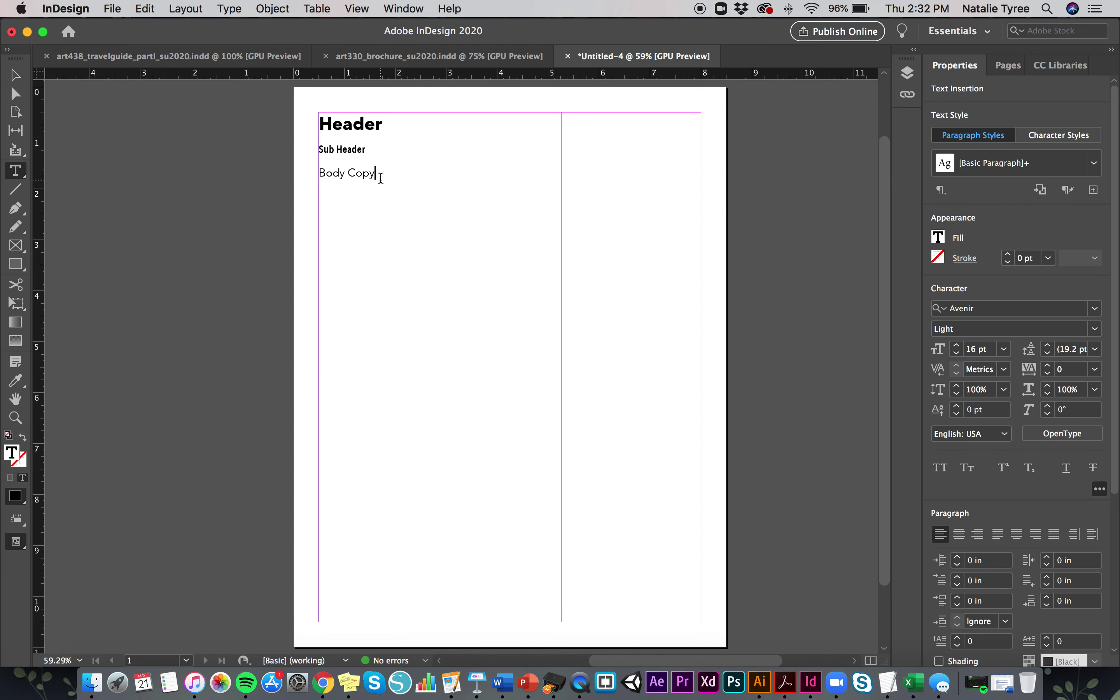
click(15, 74)
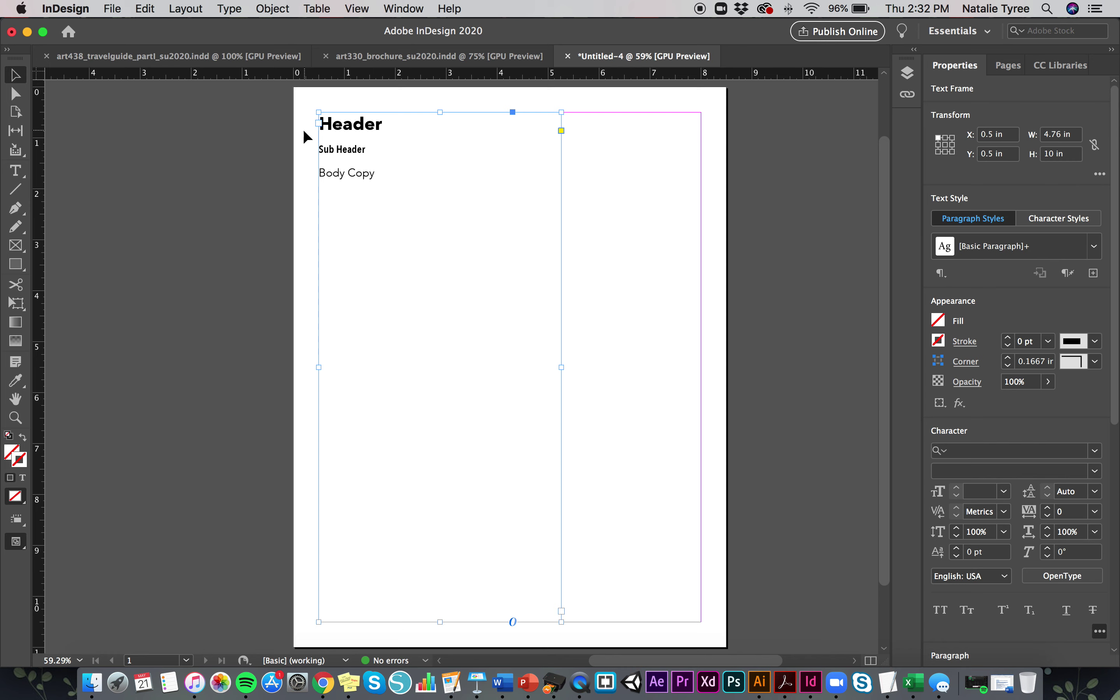
click(257, 133)
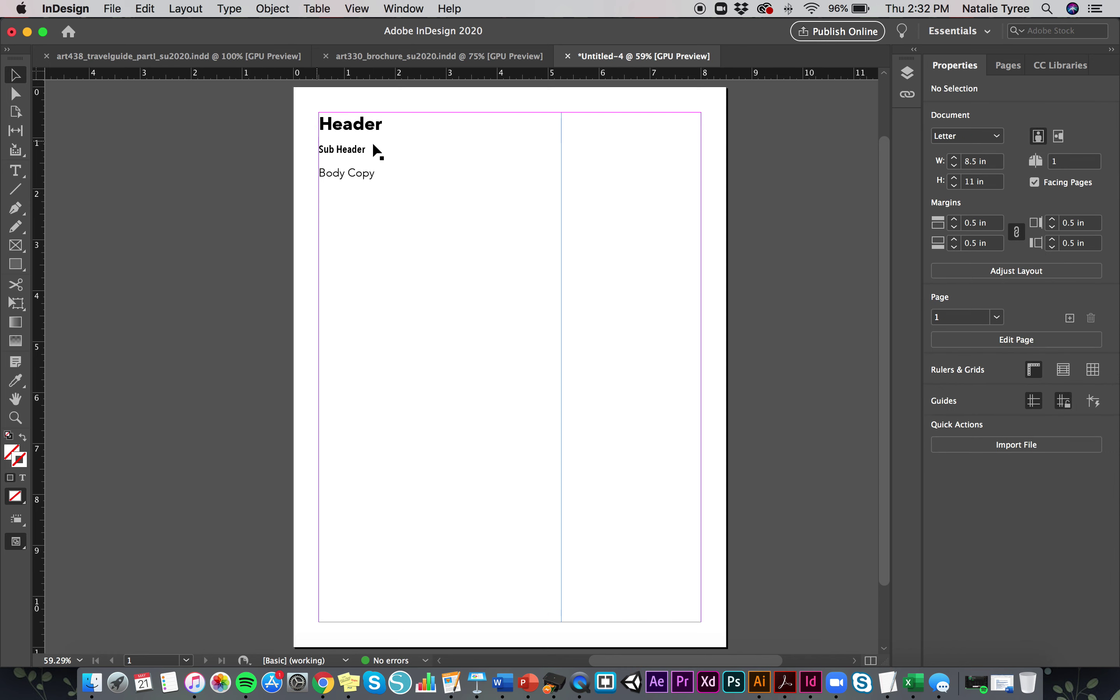
Select the text frame, show the Character Styles and Paragraph Styles lists near the page's upper right corner, and view both
click(347, 155)
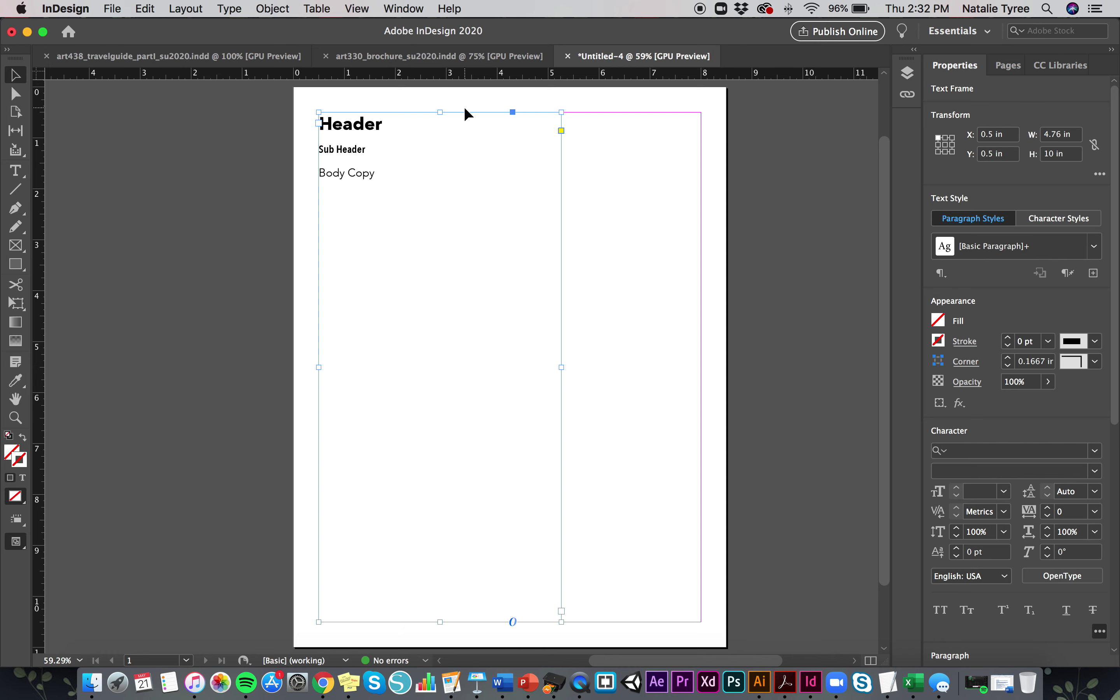
click(394, 8)
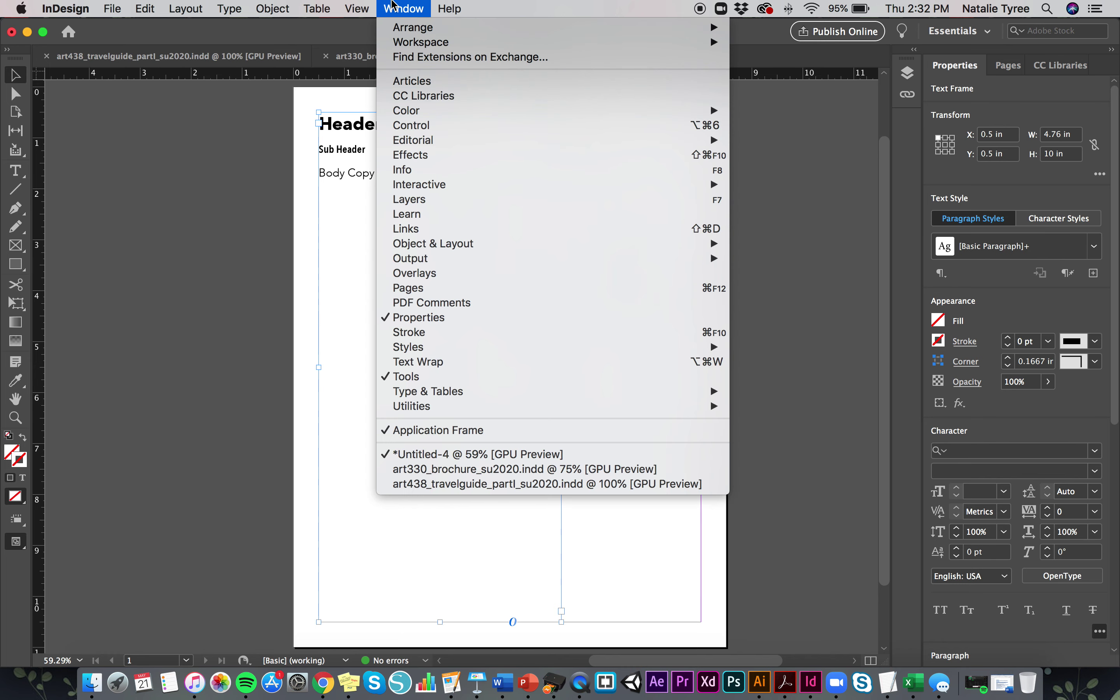
mouse_move(613, 352)
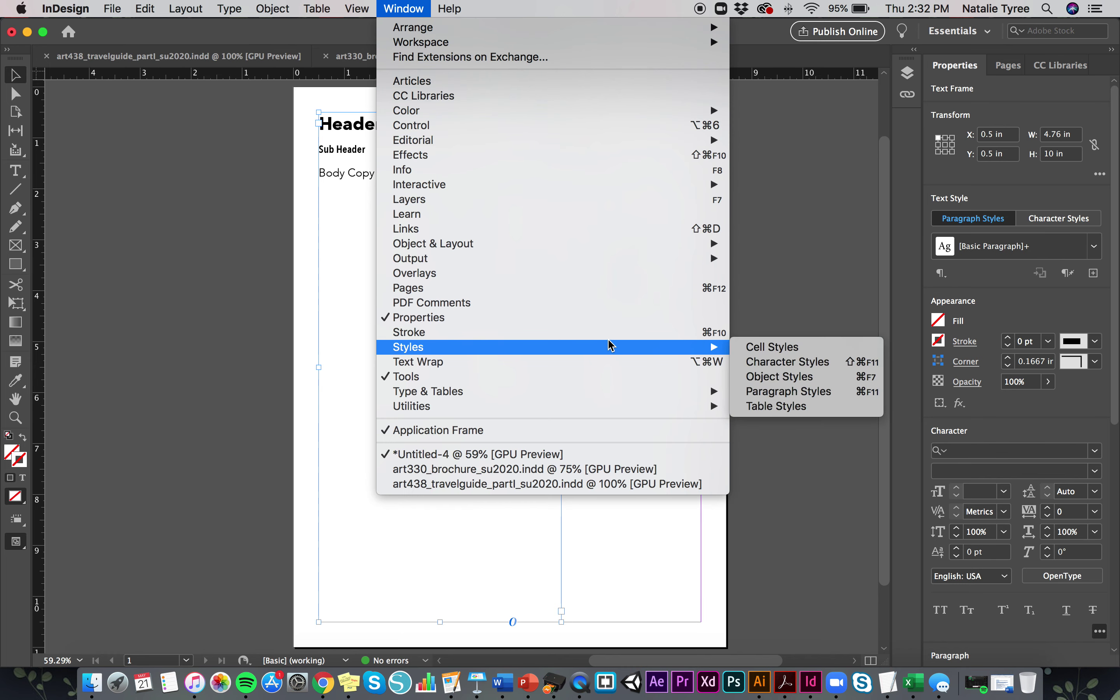
click(843, 363)
drag(594, 304, 854, 98)
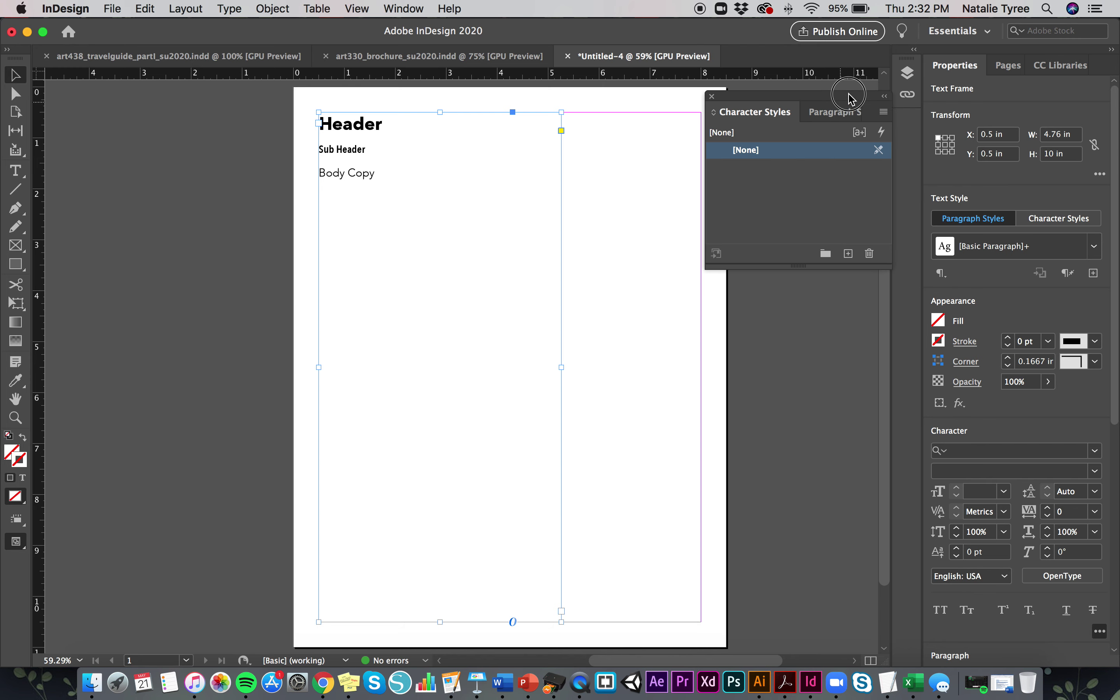
click(838, 116)
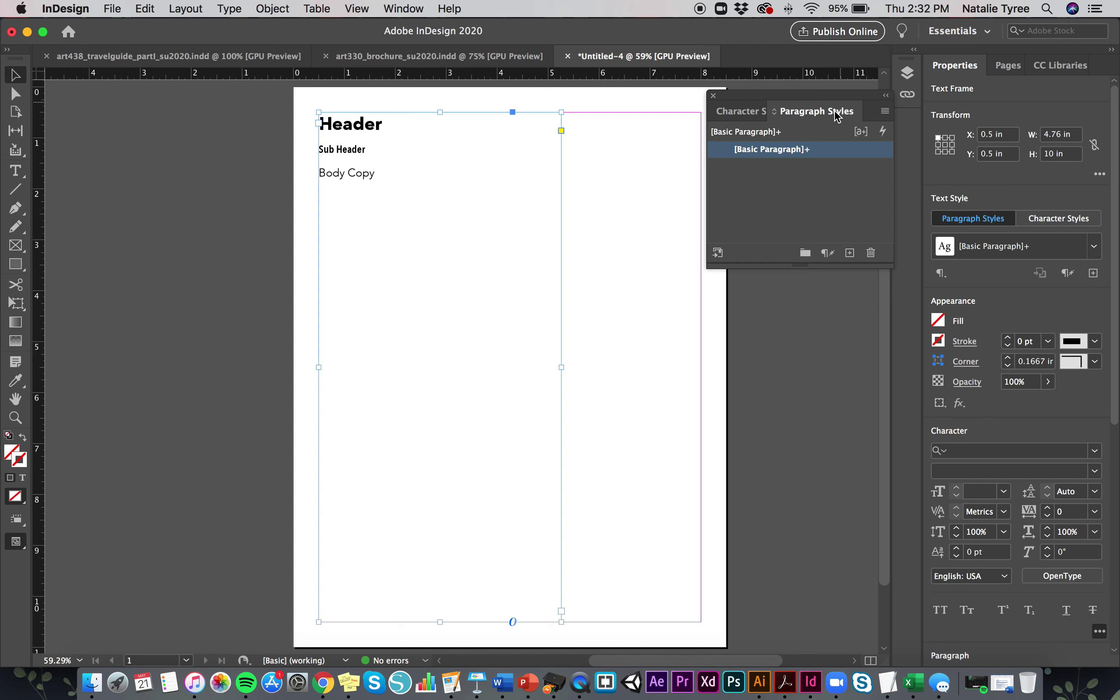
click(744, 111)
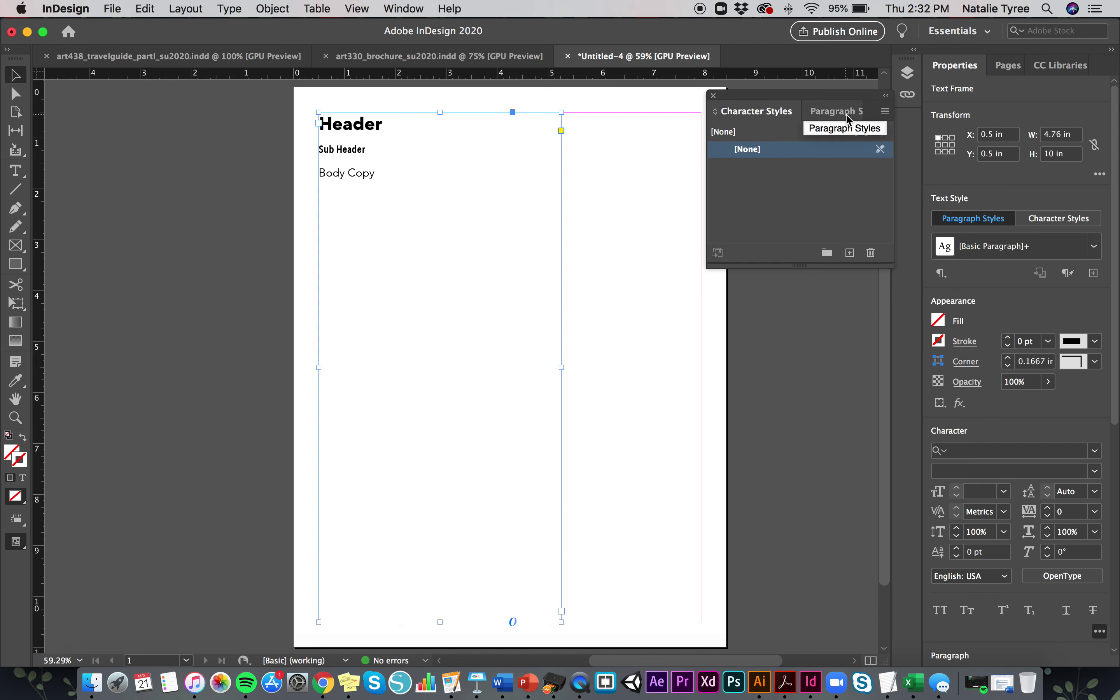
drag(707, 265, 724, 267)
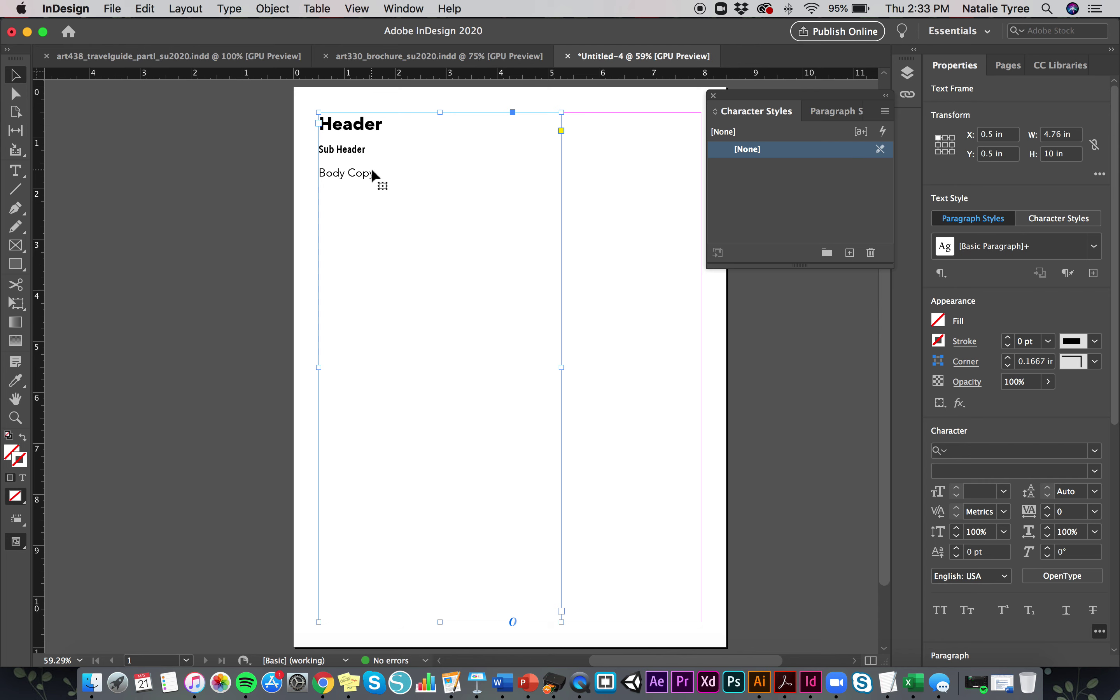
click(401, 9)
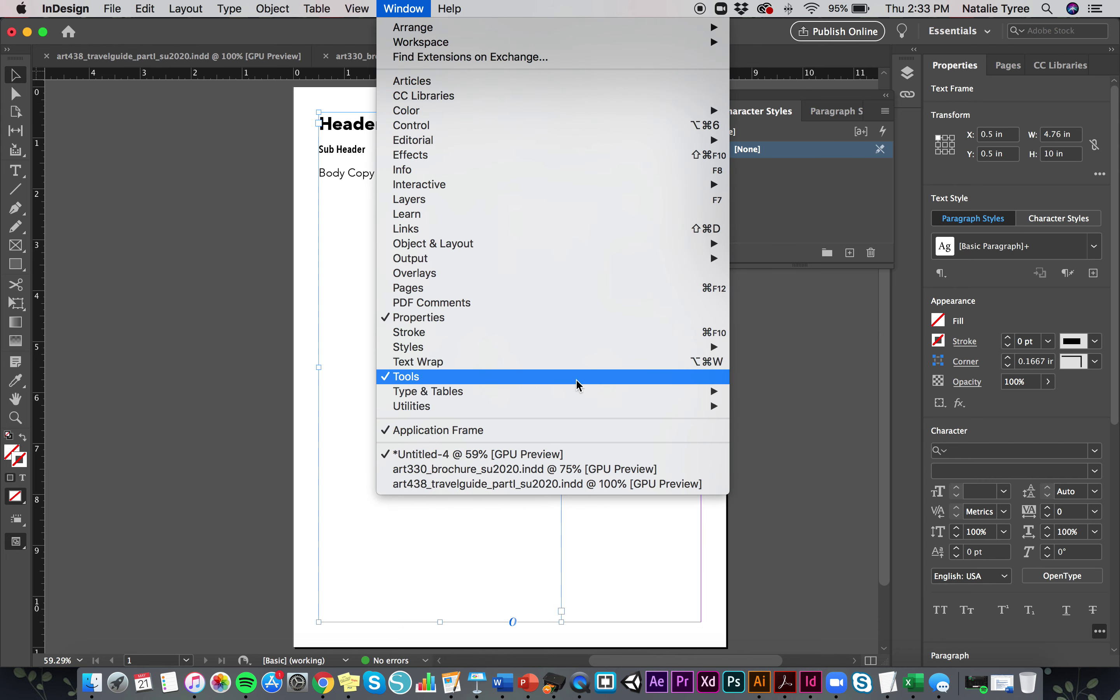
mouse_move(591, 348)
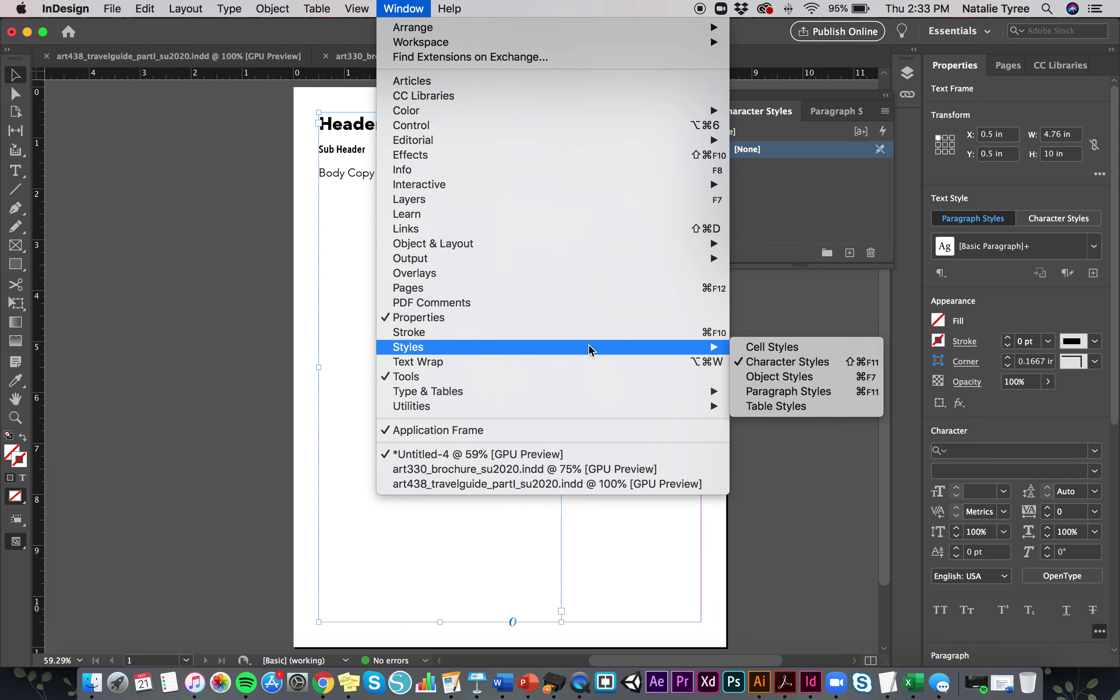
click(223, 145)
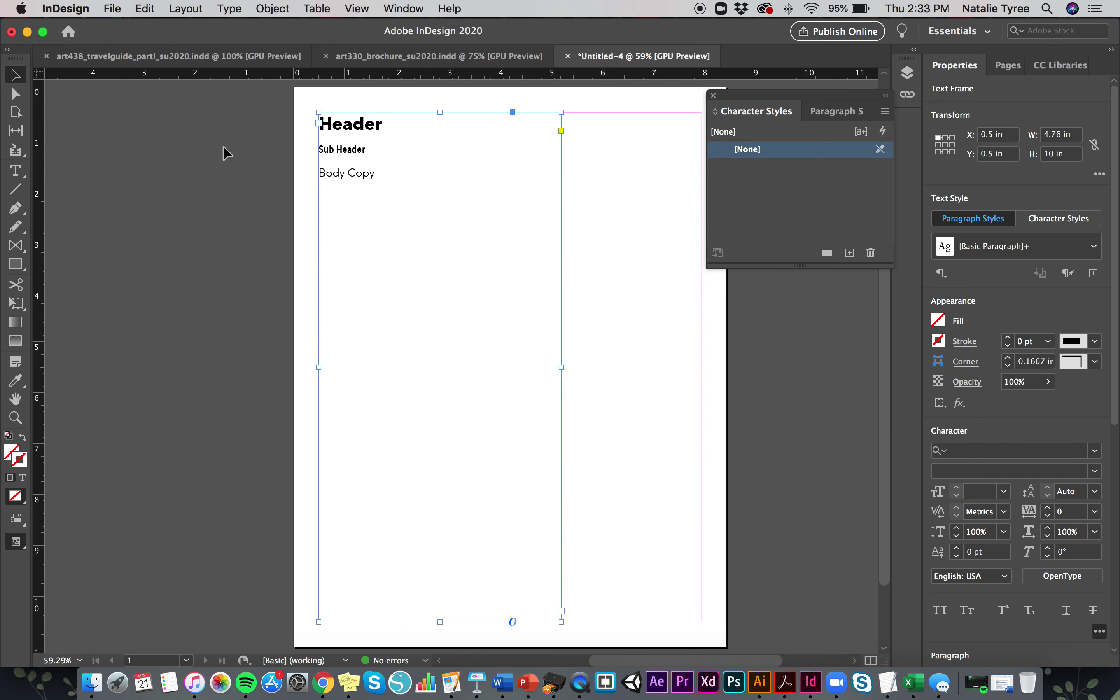
click(188, 144)
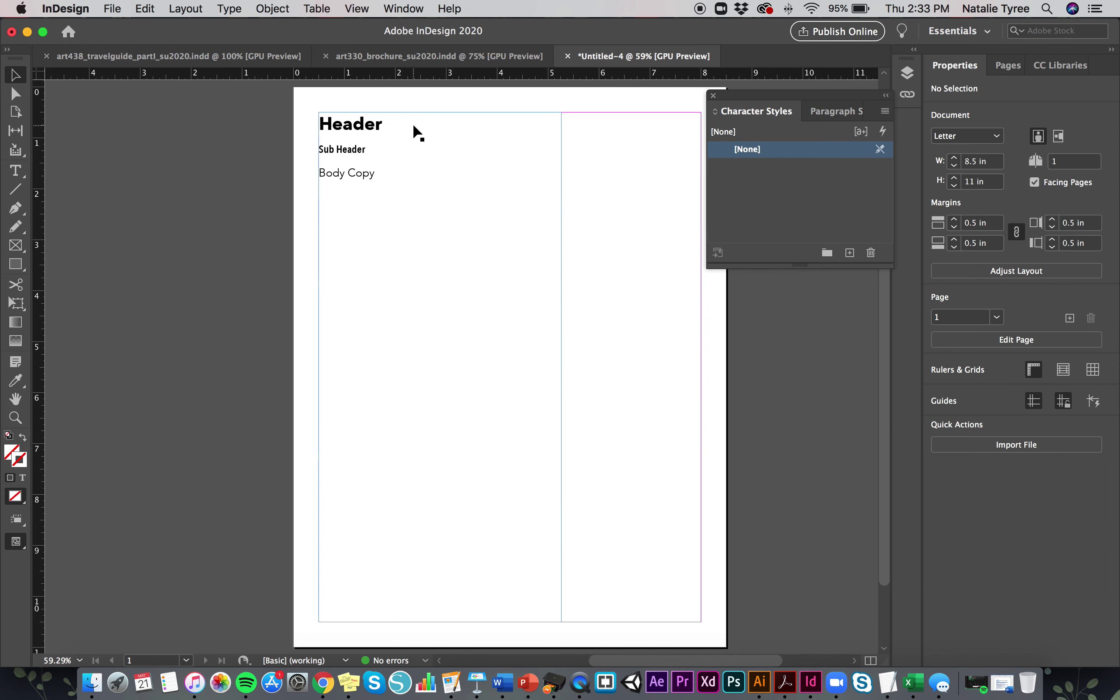
Create a new character style from the formatted Header line and name it Header
double_click(374, 125)
double_click(373, 122)
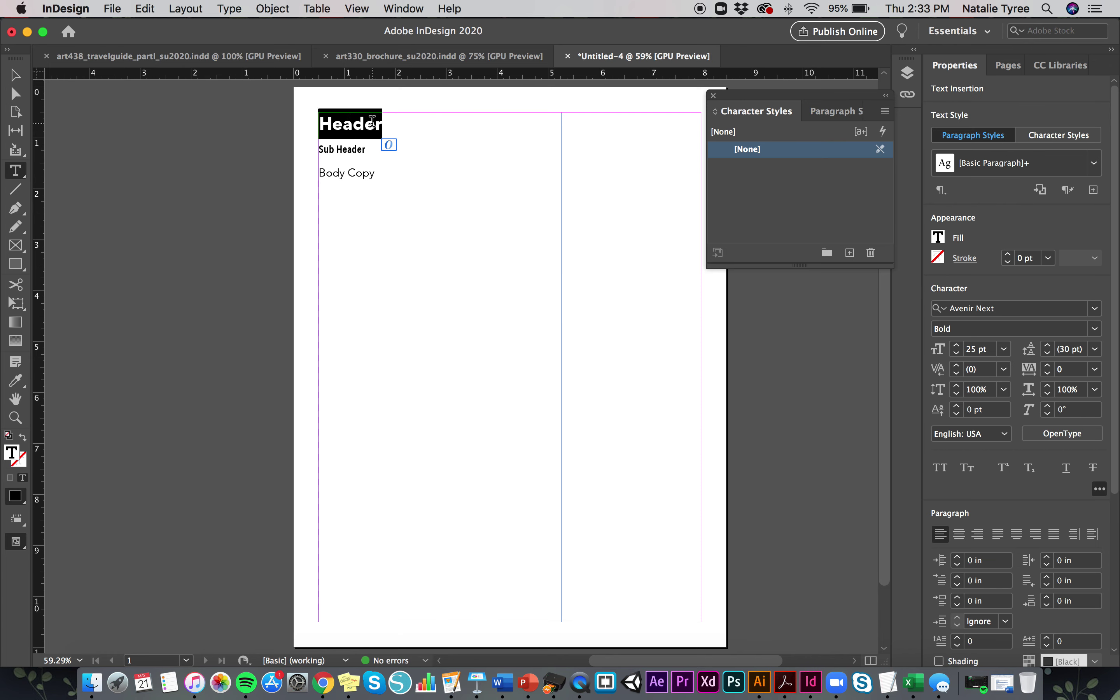
click(849, 253)
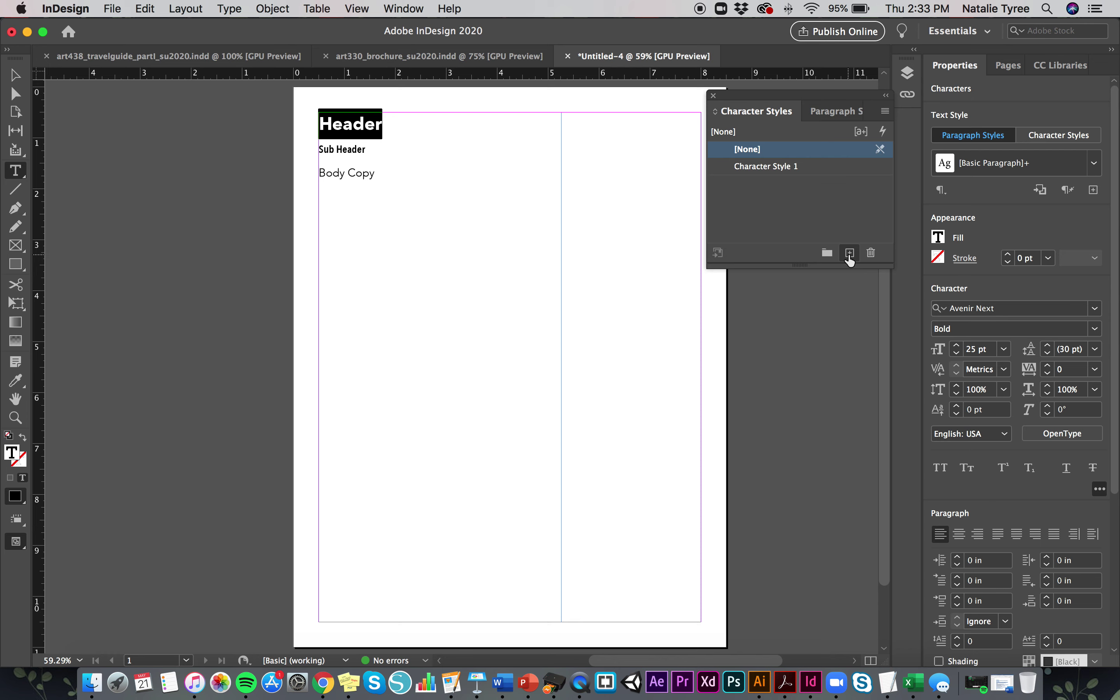
double_click(796, 173)
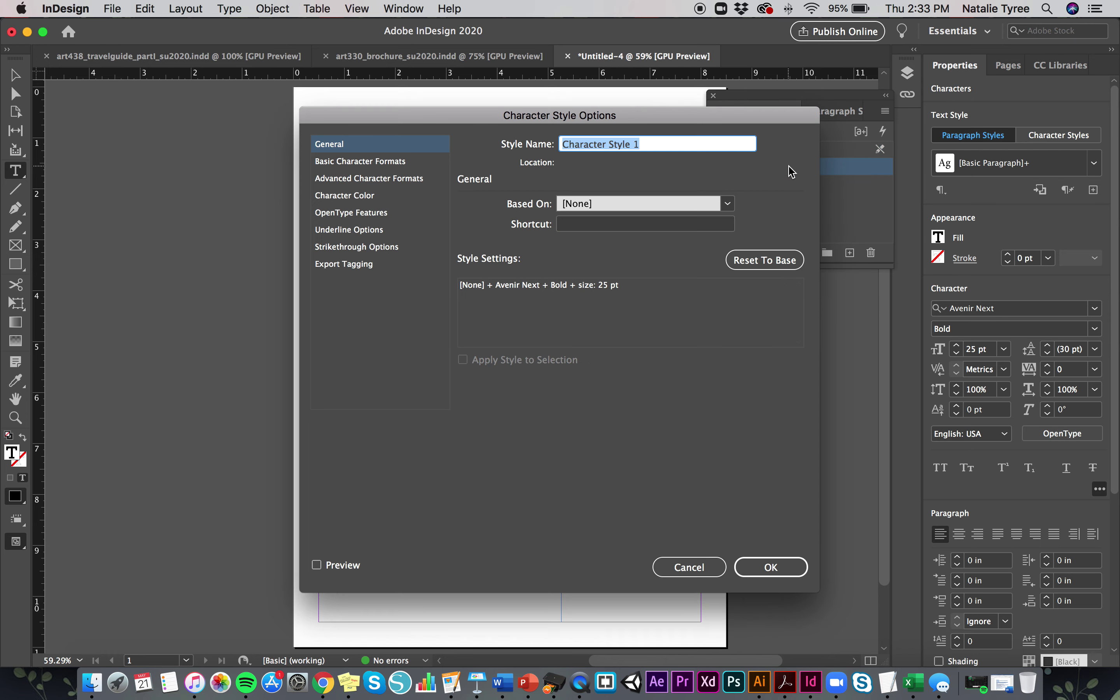
text(Header)
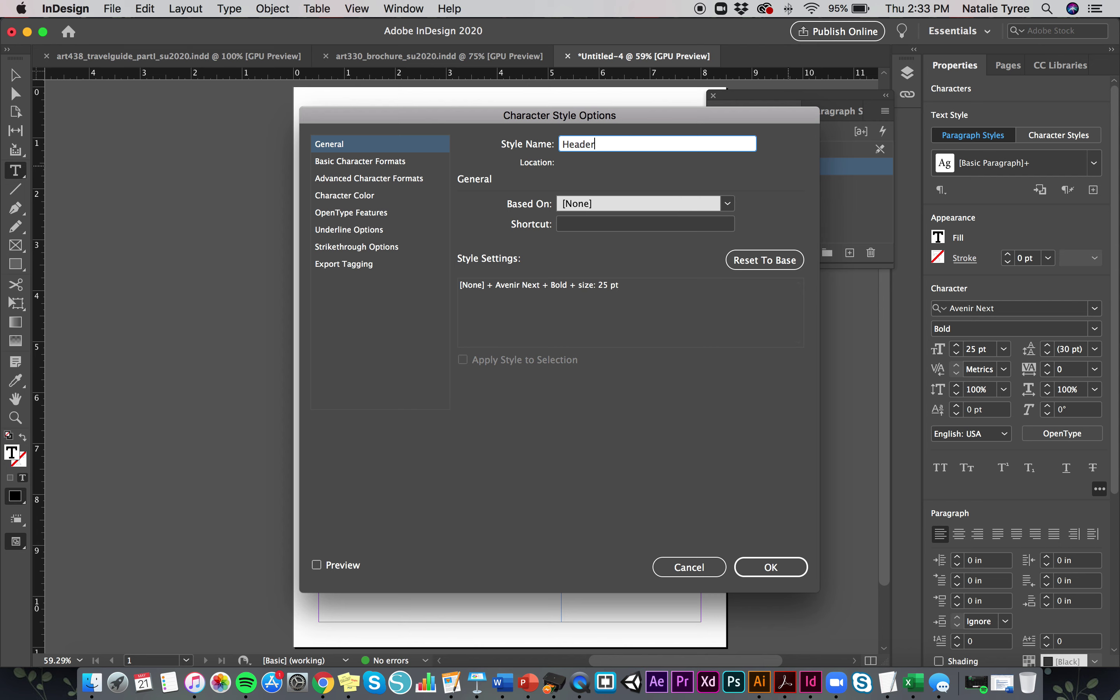
Review the Header style's character formats, set its character color to C=100 M=90 Y=10 K=0 with preview on, and apply the changes
click(387, 161)
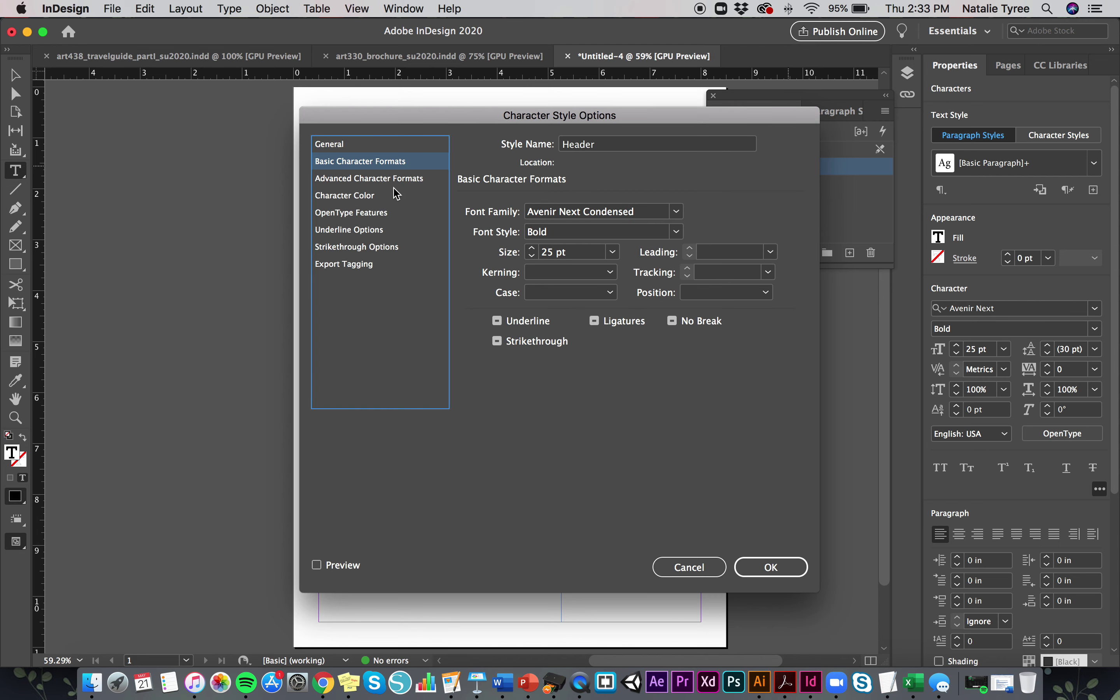
click(397, 179)
click(396, 200)
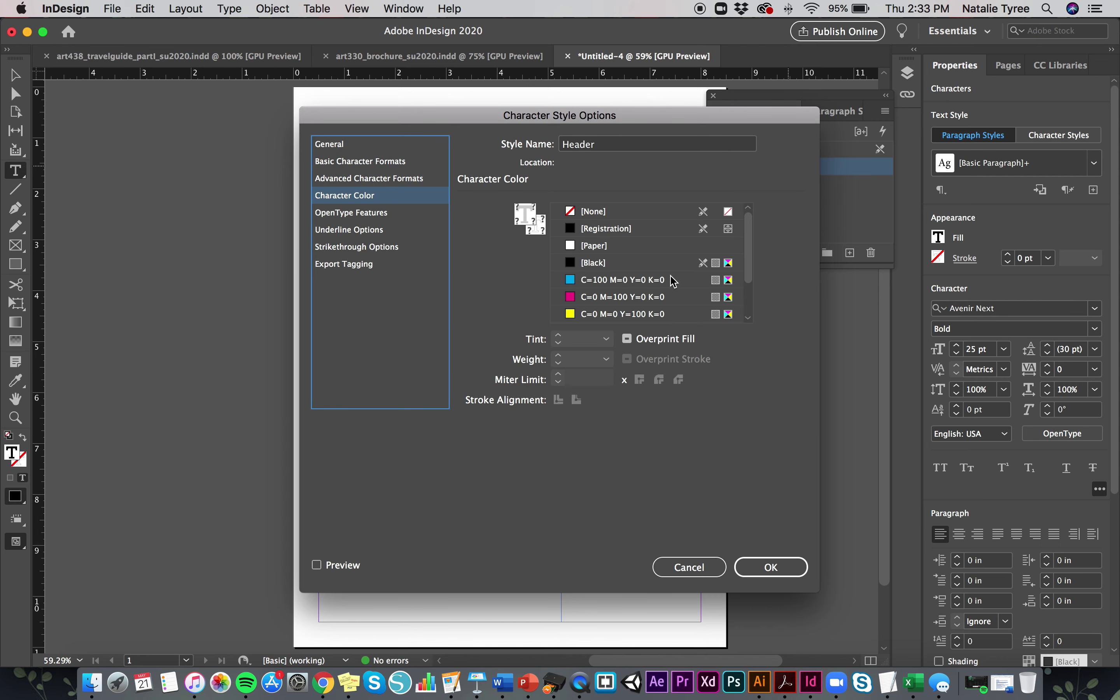
scroll(671, 280, down, 3)
scroll(672, 280, up, 1)
scroll(674, 280, down, 1)
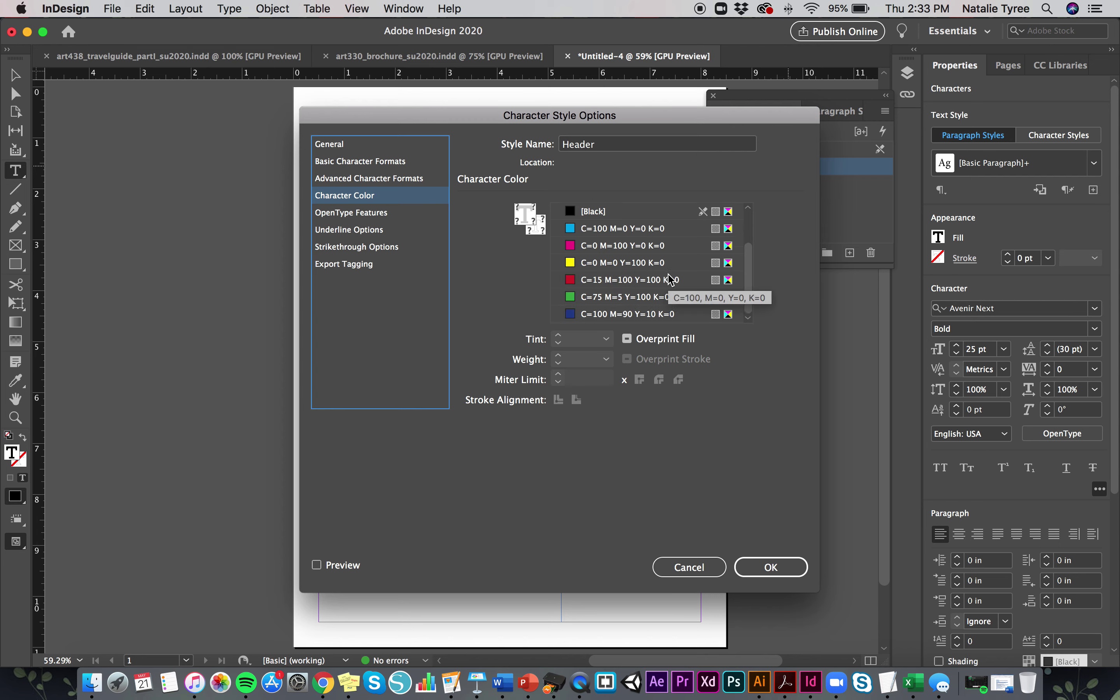
click(574, 314)
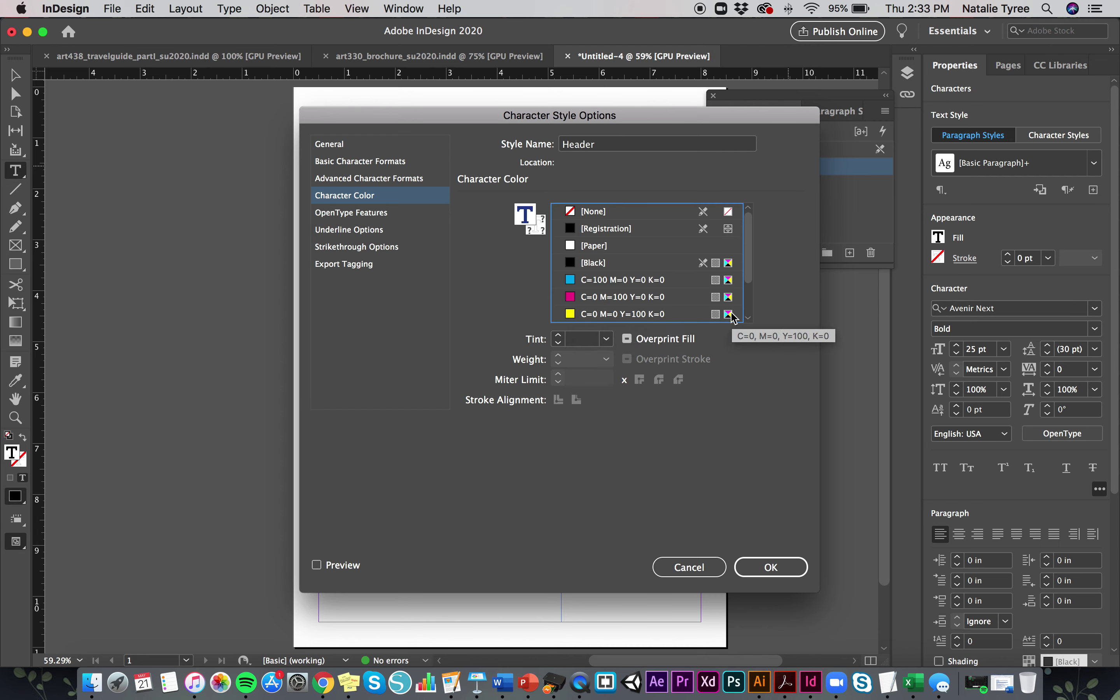
scroll(689, 267, down, 3)
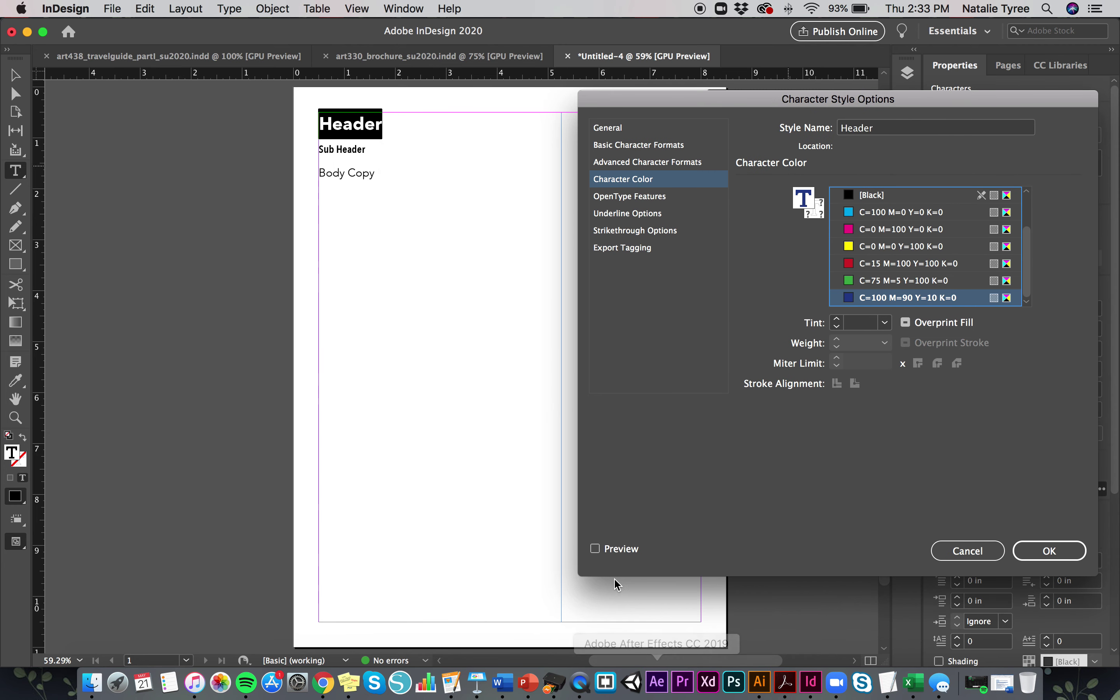
click(596, 549)
click(597, 551)
click(597, 552)
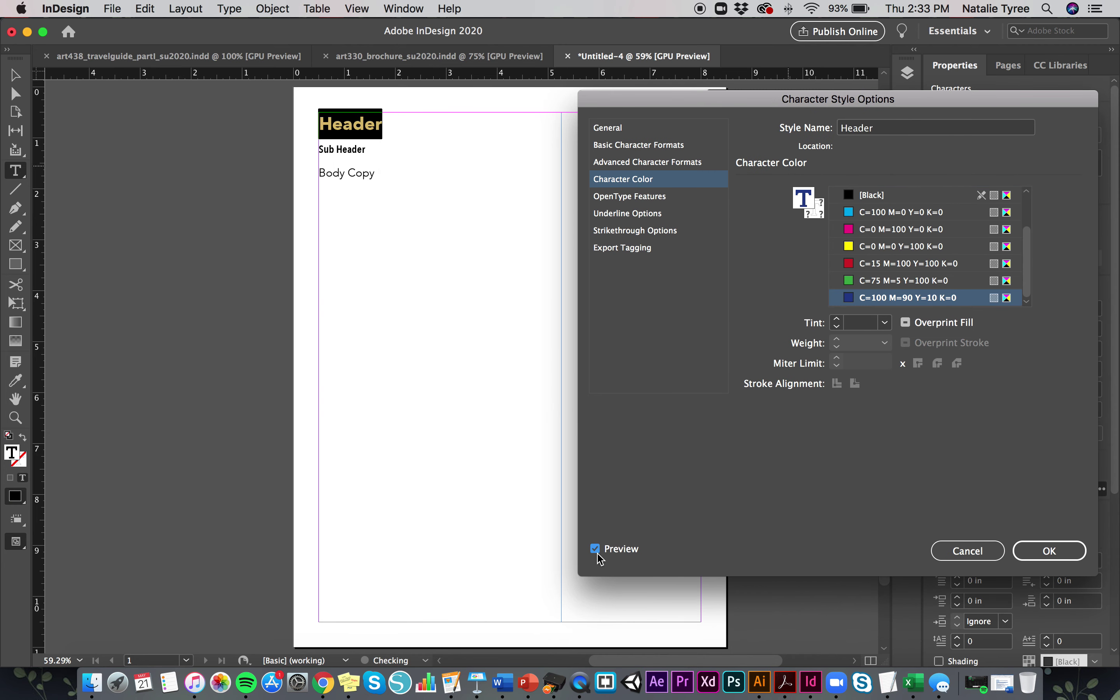
click(1048, 551)
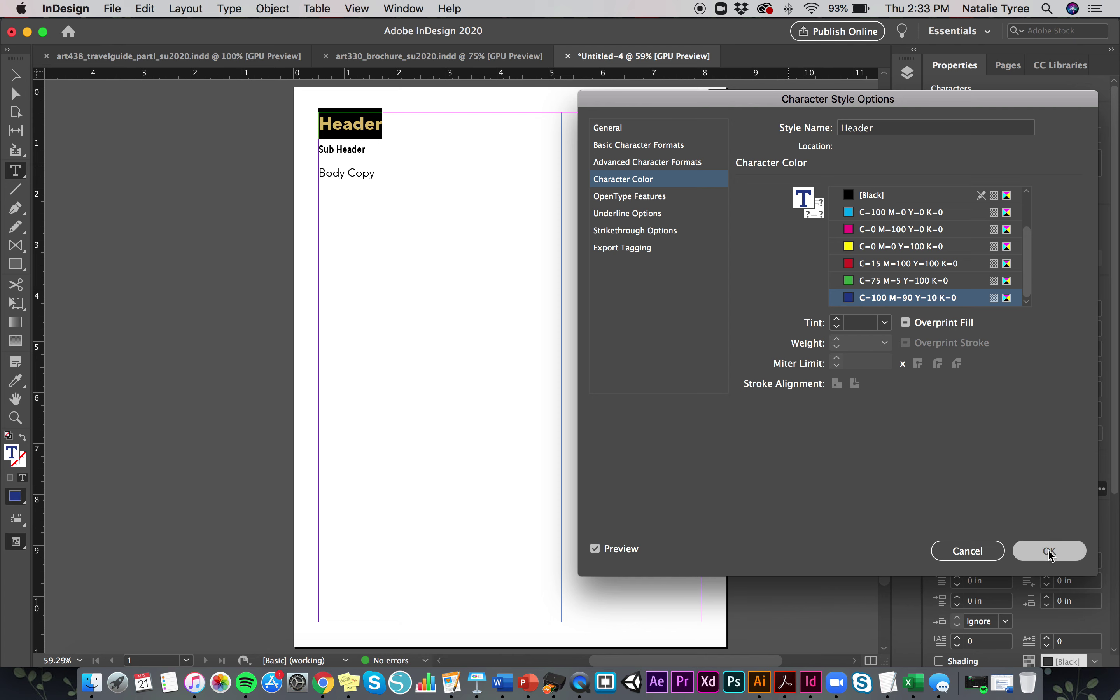
click(467, 132)
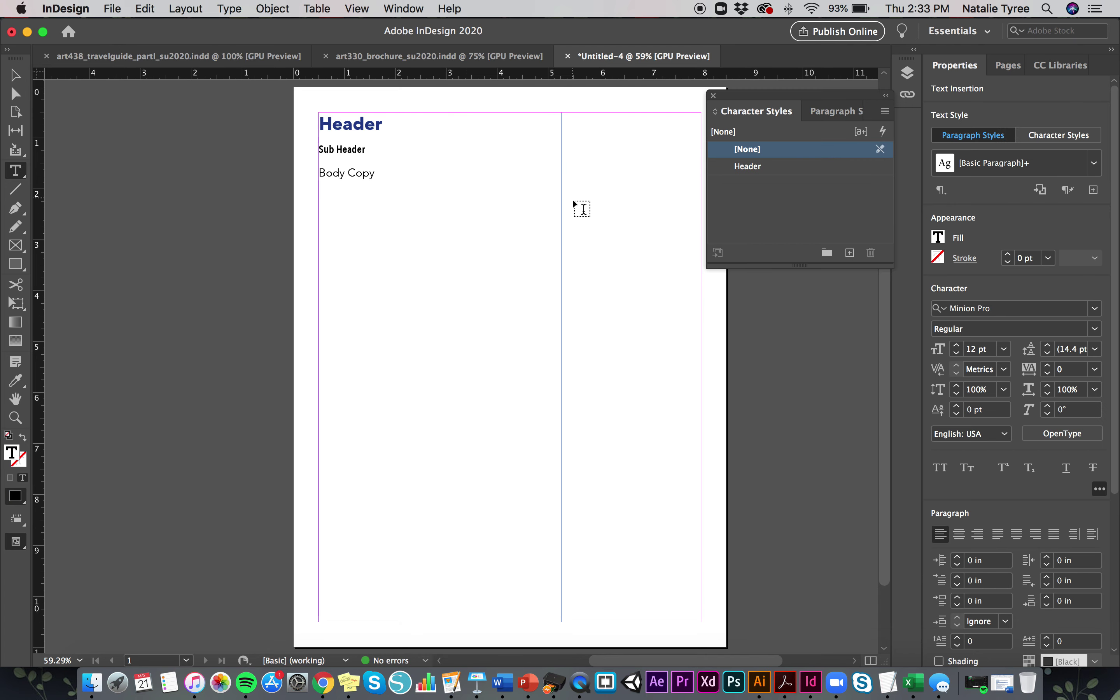
Create a new character style from the formatted Sub Header line and name it Subheader
drag(376, 148, 316, 155)
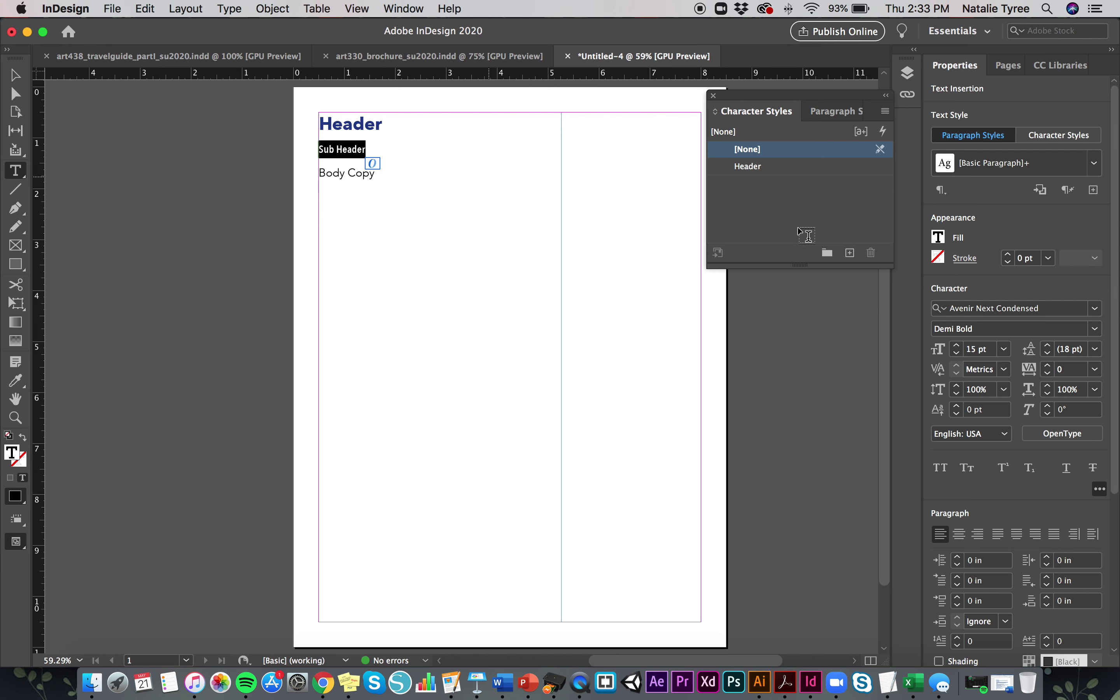
click(849, 253)
double_click(800, 185)
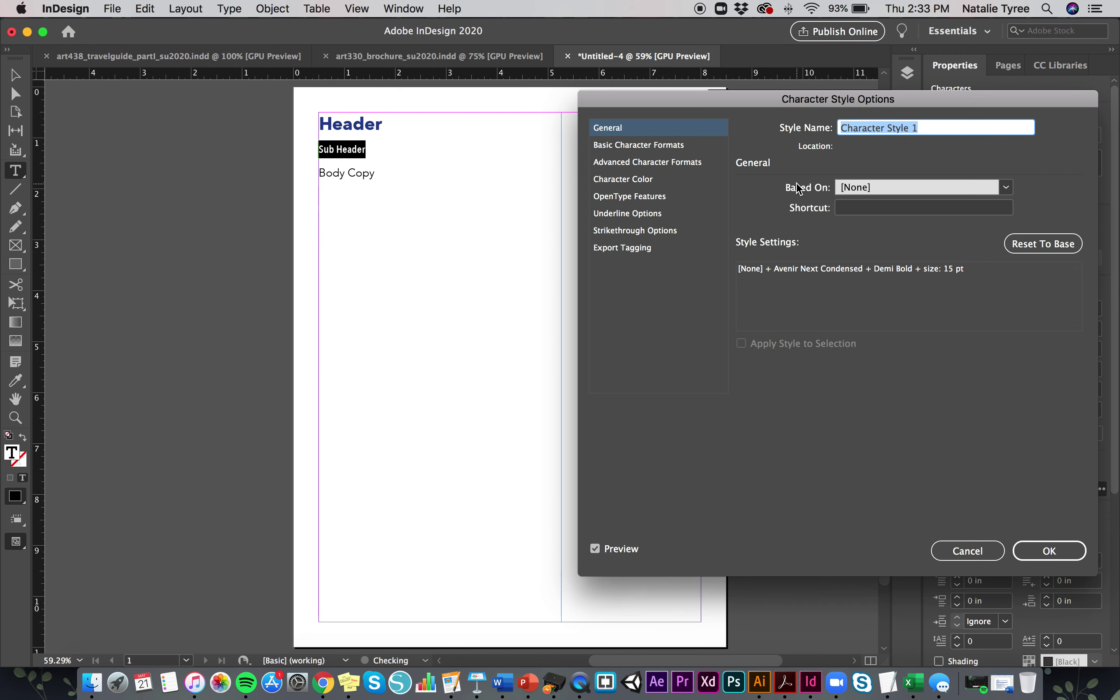
text(Subheader)
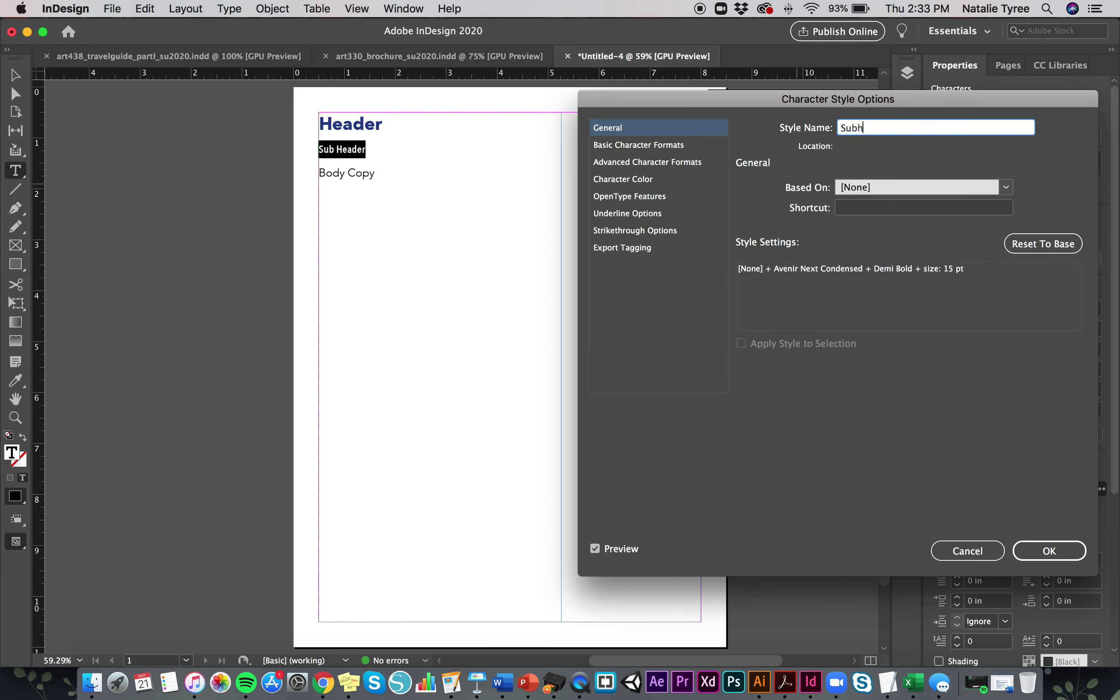
click(1048, 551)
Create a new character style from the formatted Body Copy line and name it bodycopy
click(339, 175)
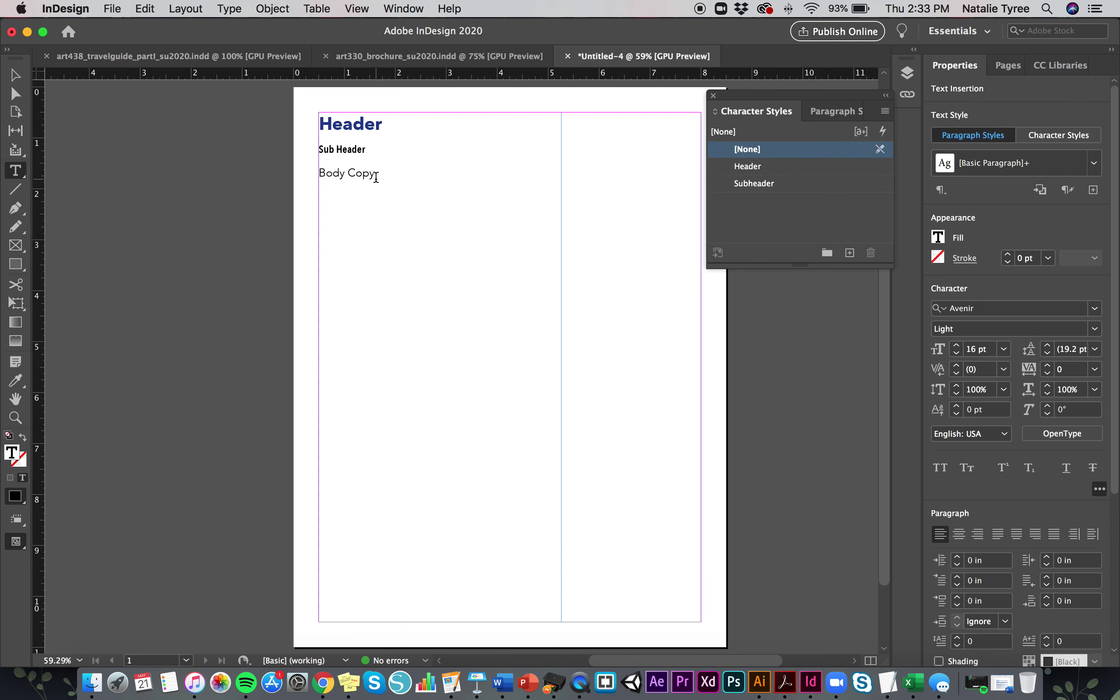
drag(375, 175, 317, 177)
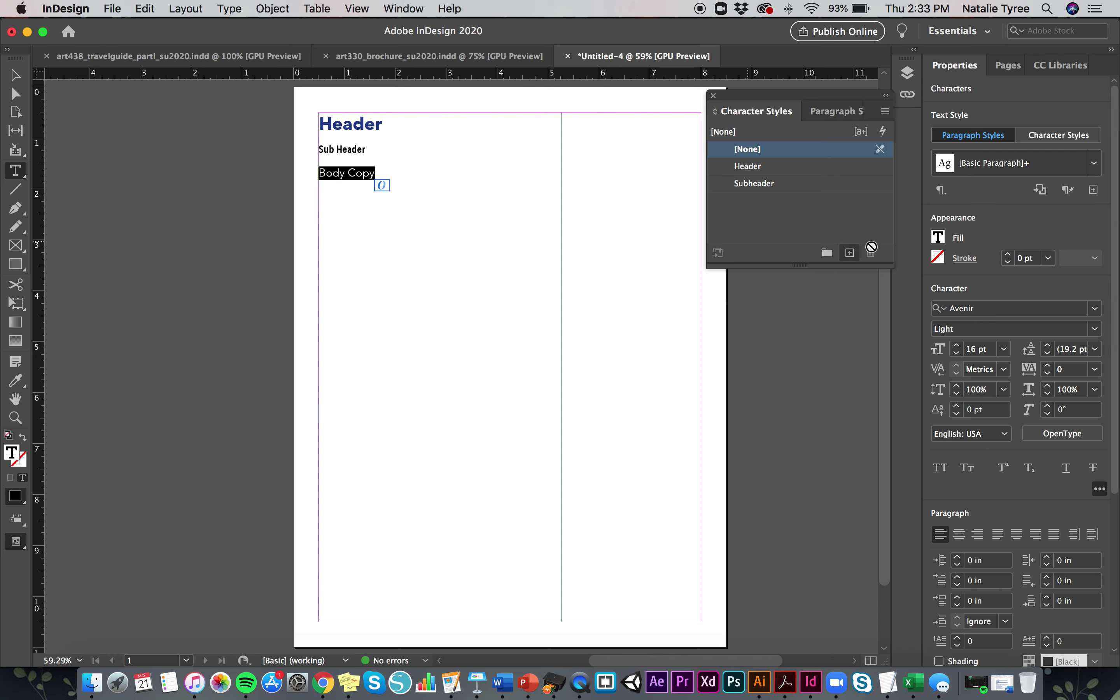
click(845, 256)
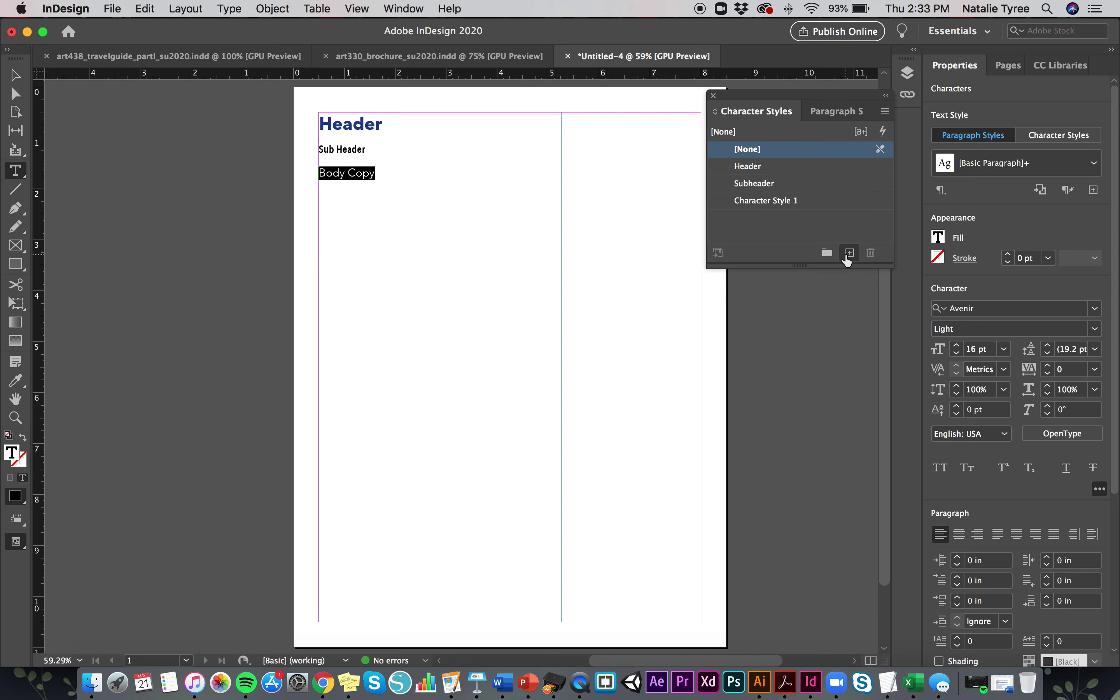
double_click(783, 201)
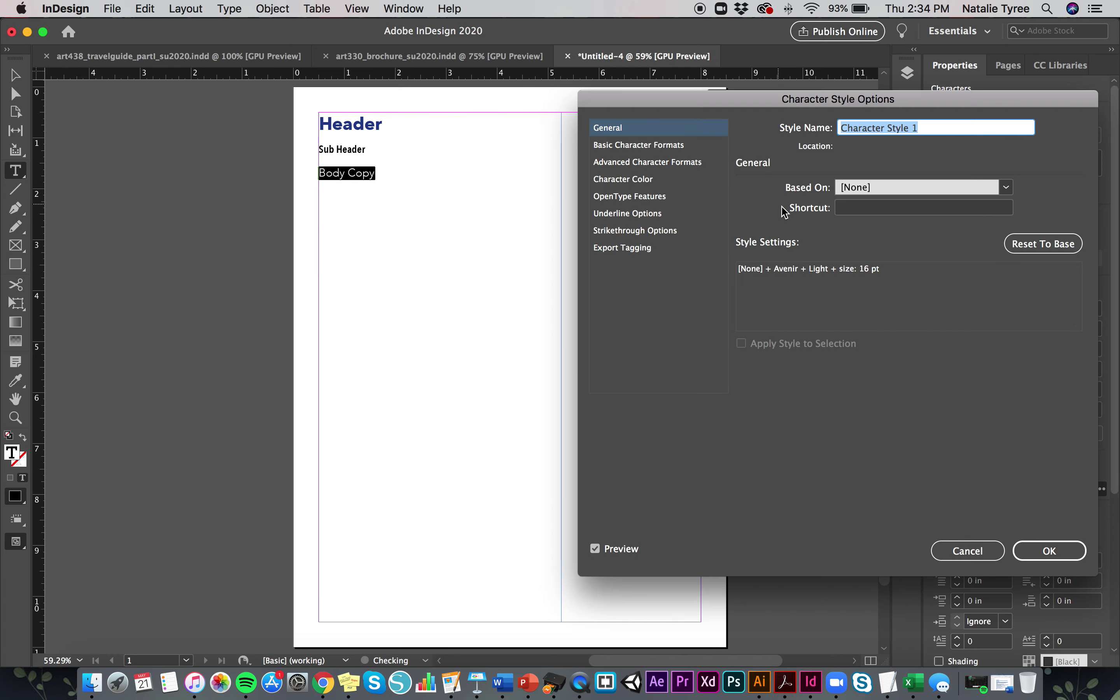
text(bodycopy)
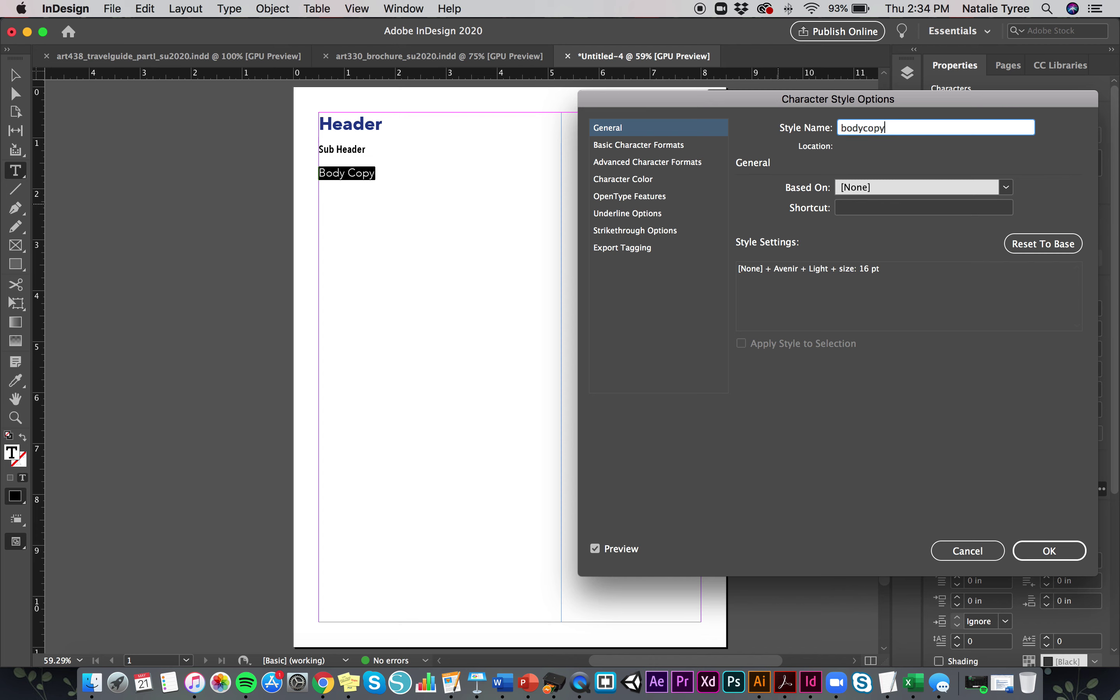
key(Return)
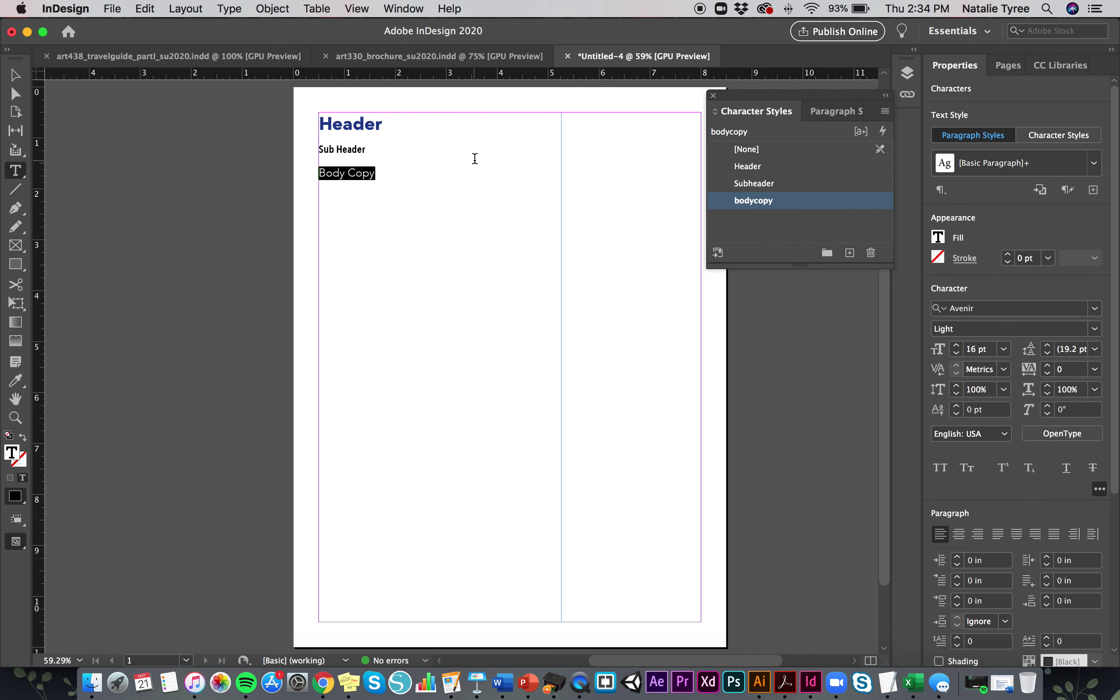
click(402, 168)
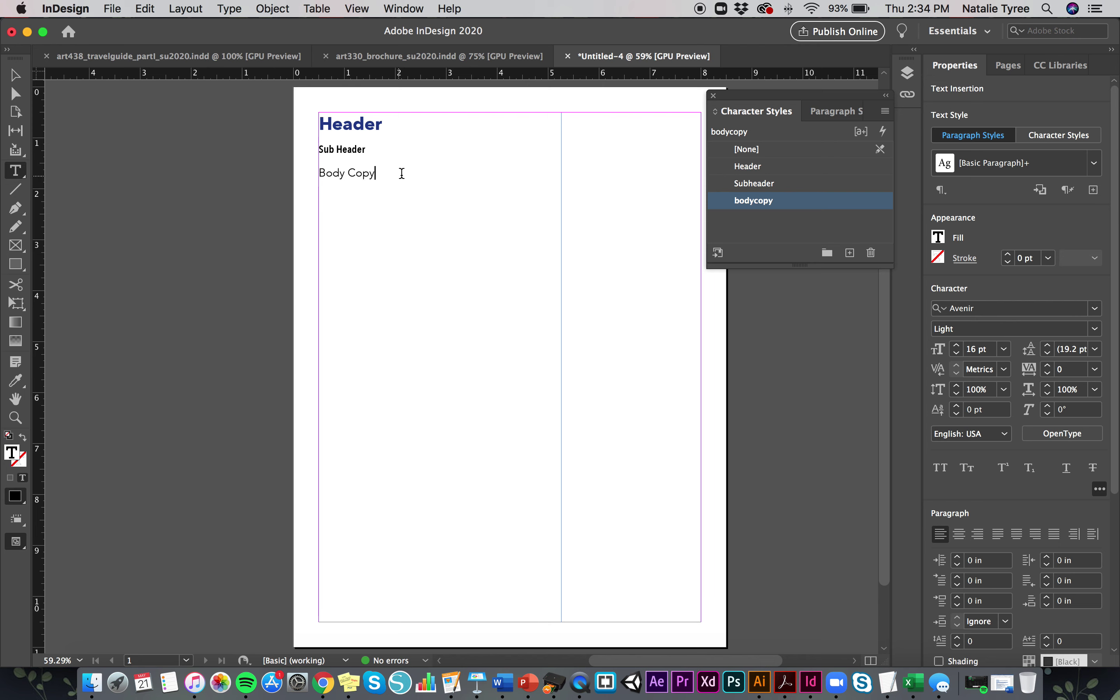
Reset the Header line's character style to None, reapply the Header style, and leave the text frame deselected
drag(407, 124, 300, 134)
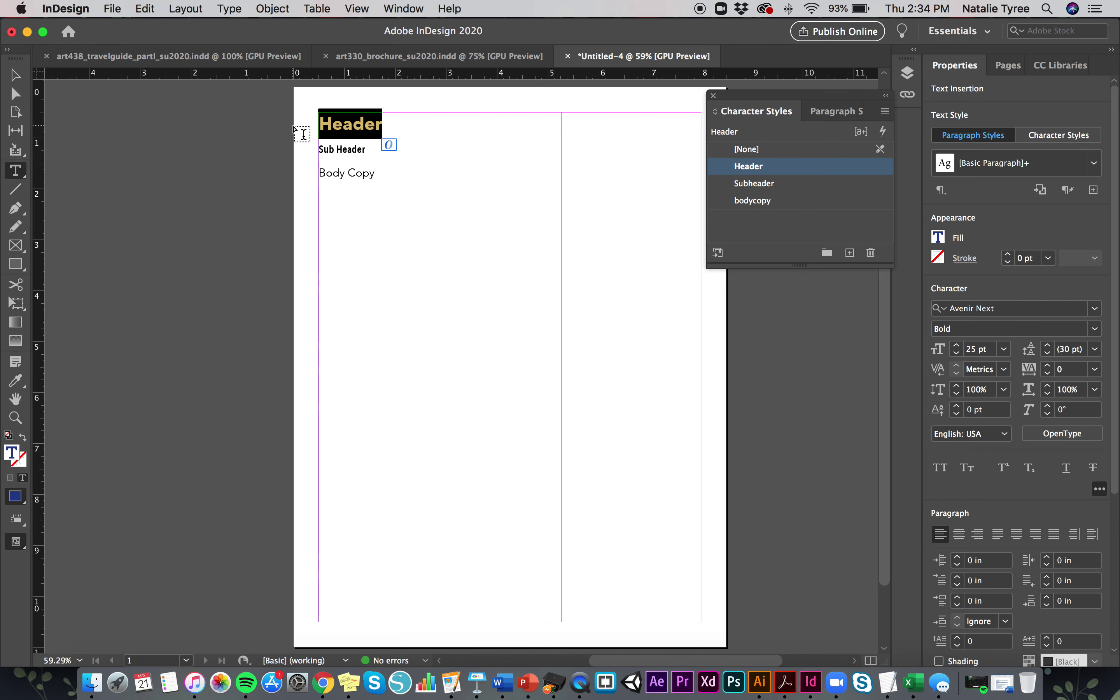
click(770, 153)
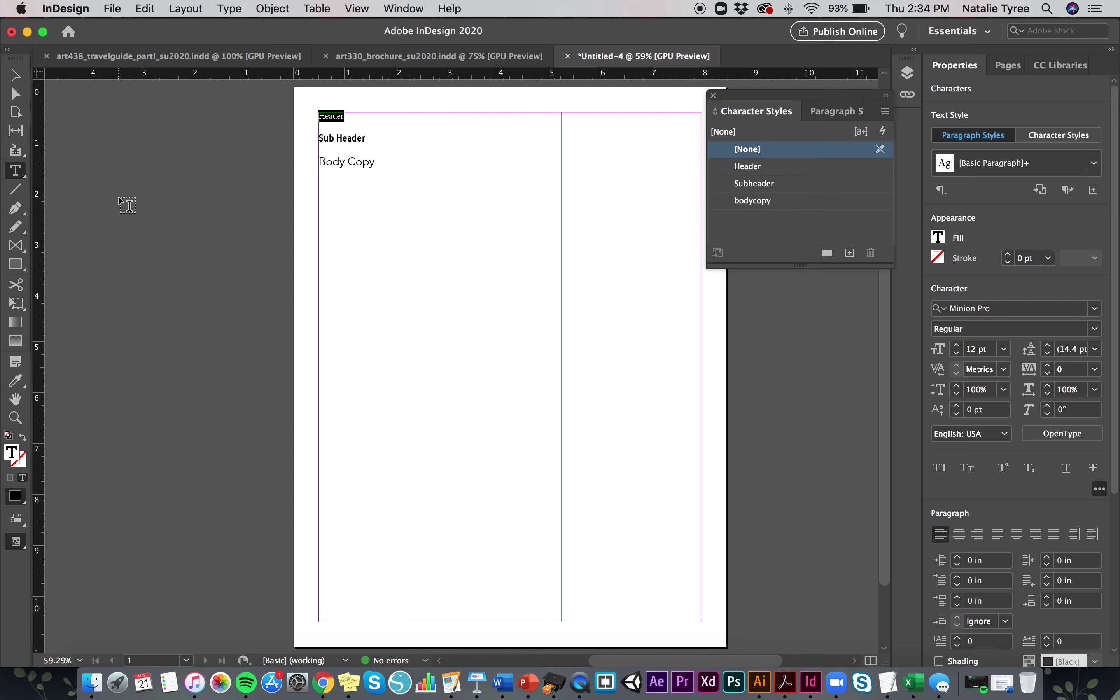
click(744, 167)
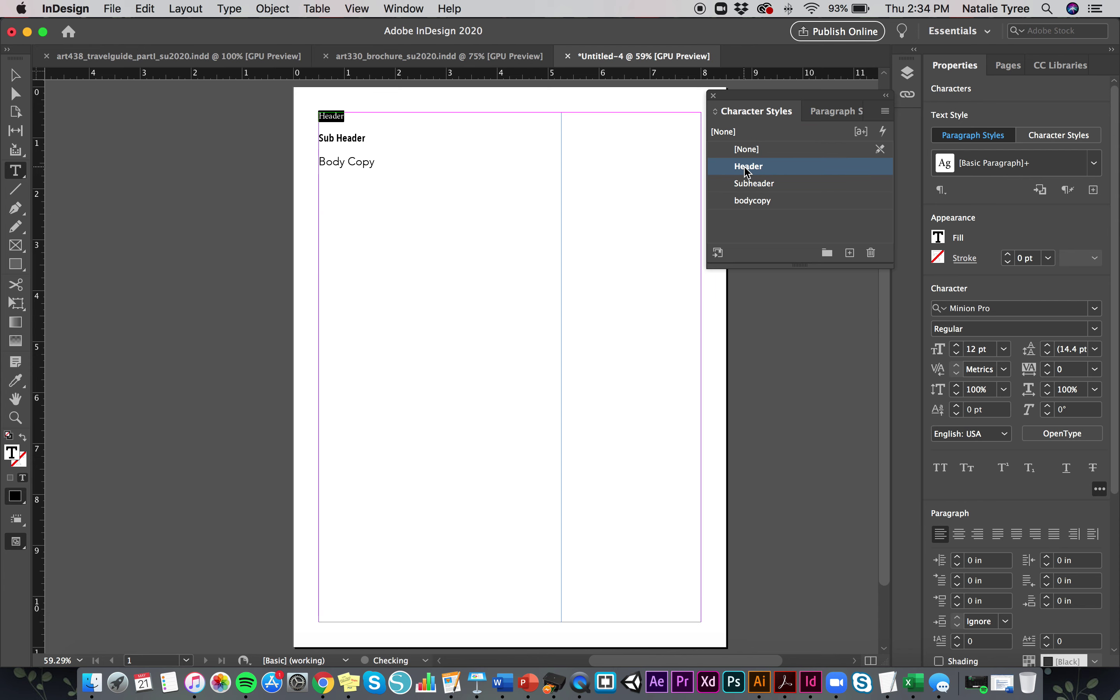
click(15, 74)
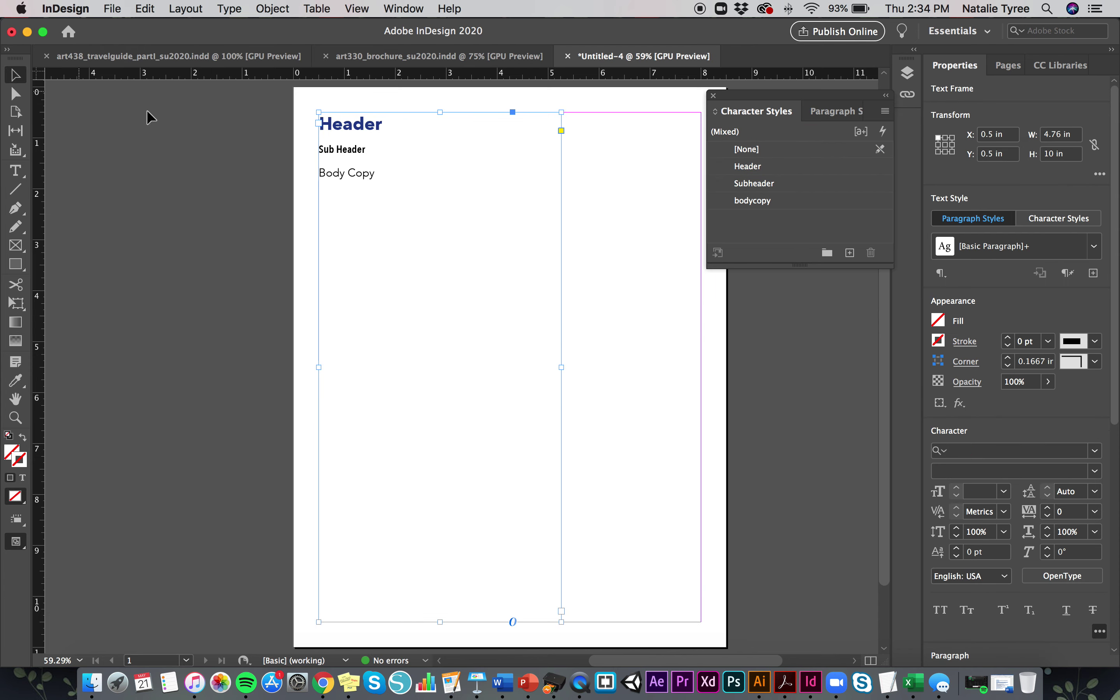
click(220, 144)
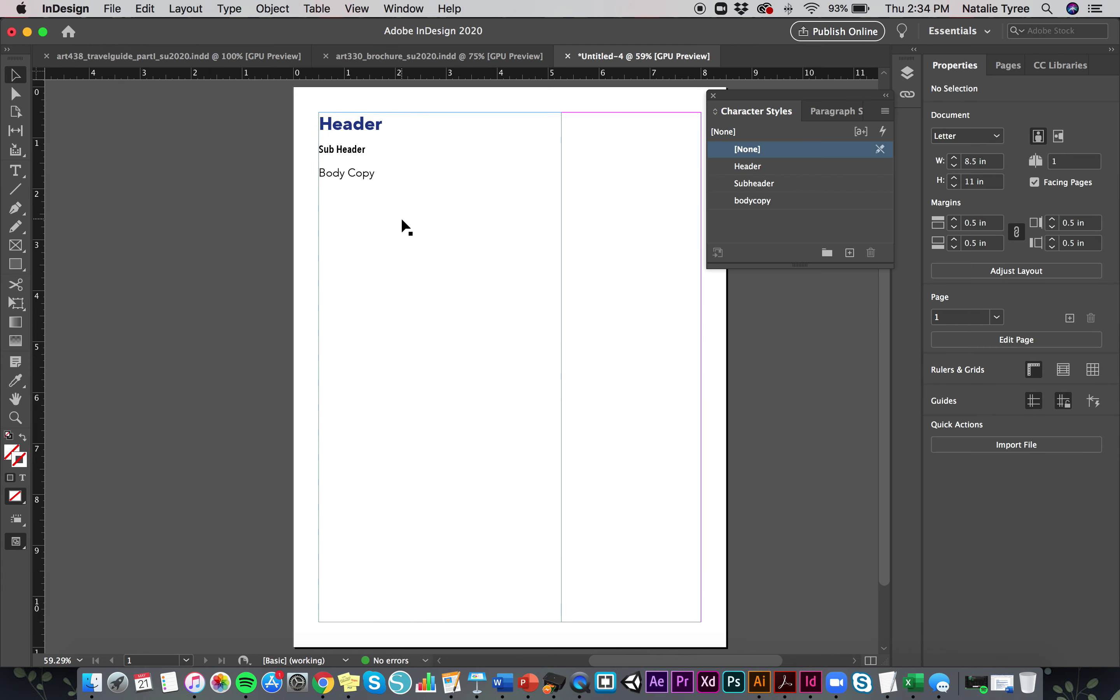
Add three new lines reading Header, Sub Header and Body Copy below the existing sample text
double_click(382, 178)
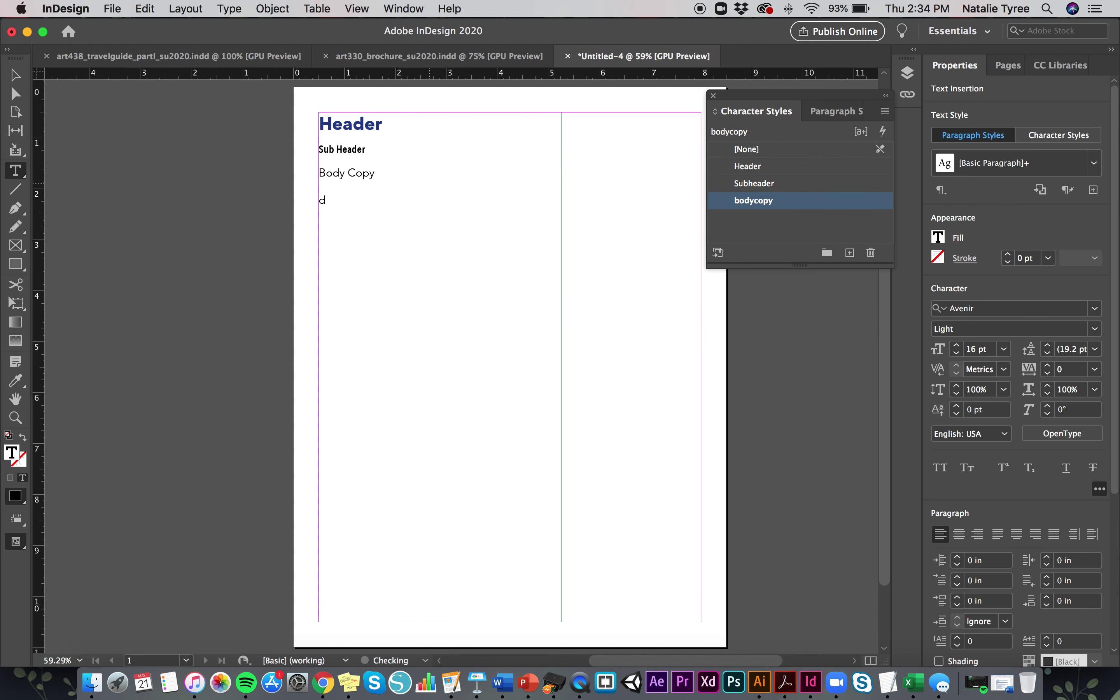
key(BackSpace)
scroll(469, 194, left, 5)
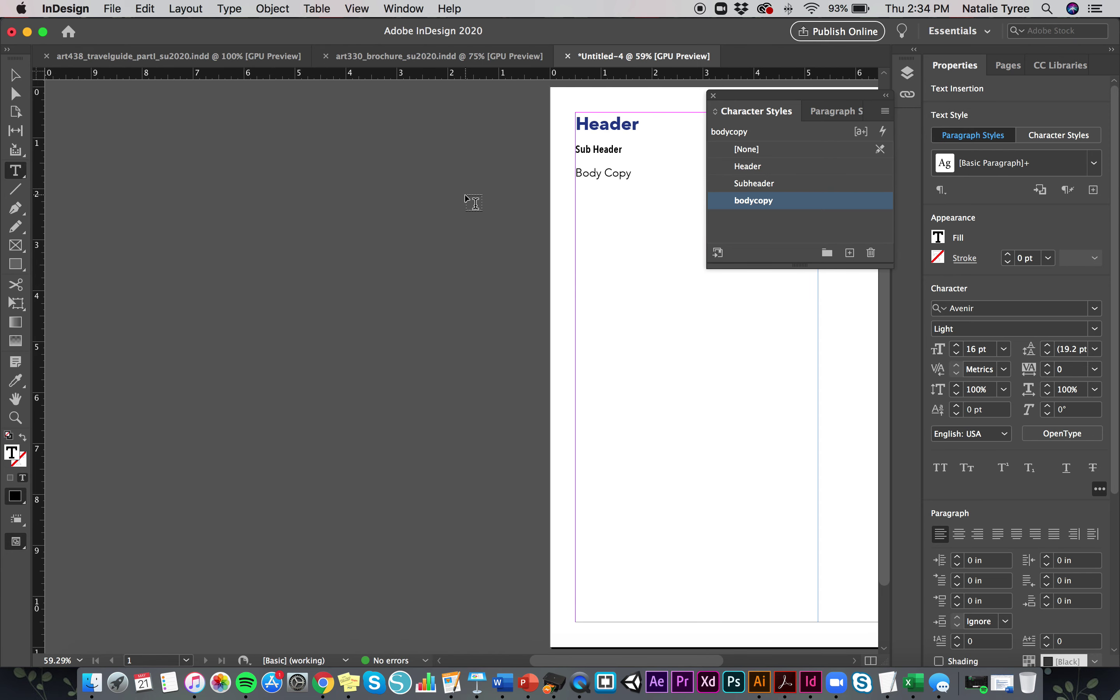
scroll(465, 194, right, 10)
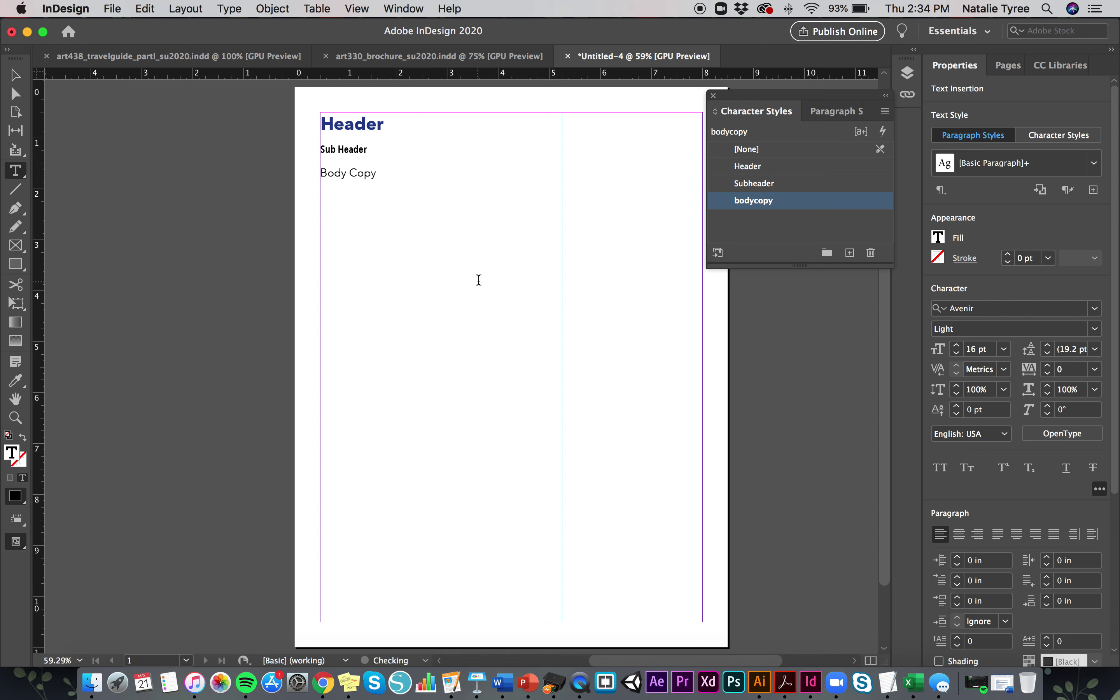
text(Header Sub)
text( Header )
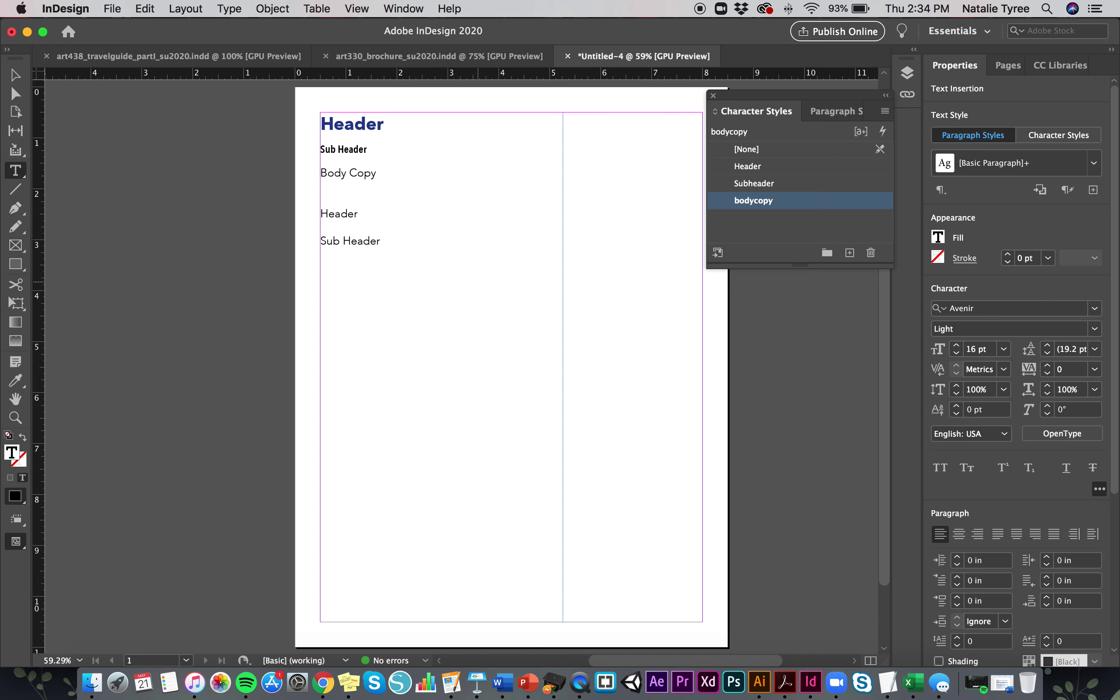
text(Bocy Copy)
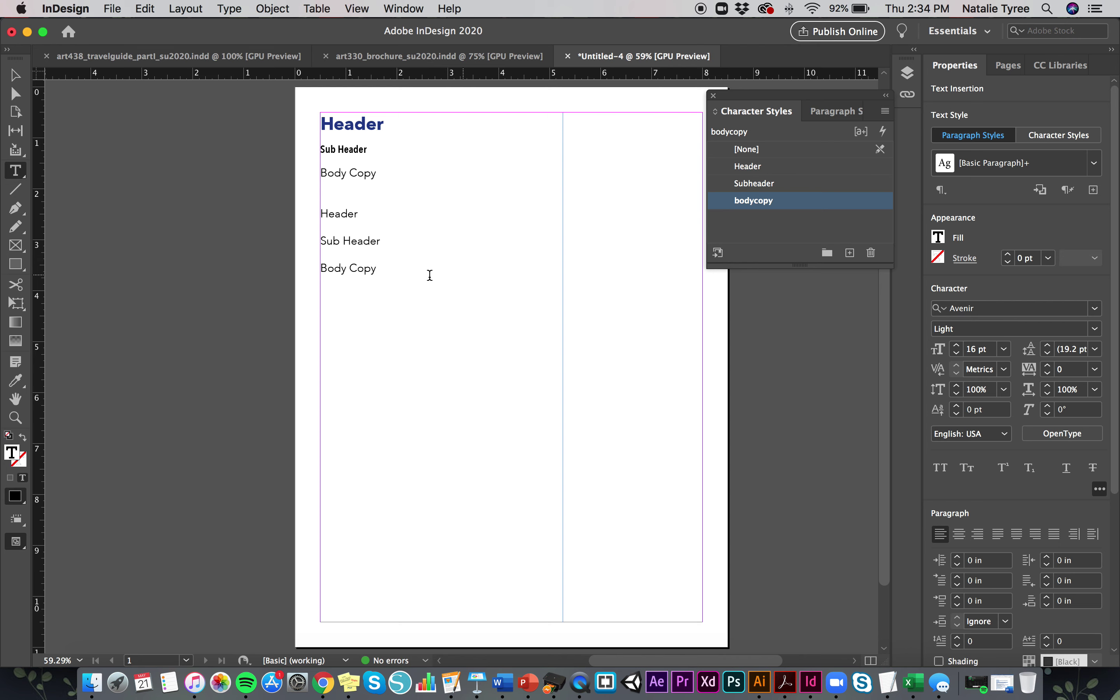
Apply the Header and Subheader character styles to the matching new lines and leave the text frame deselected
drag(372, 214, 300, 225)
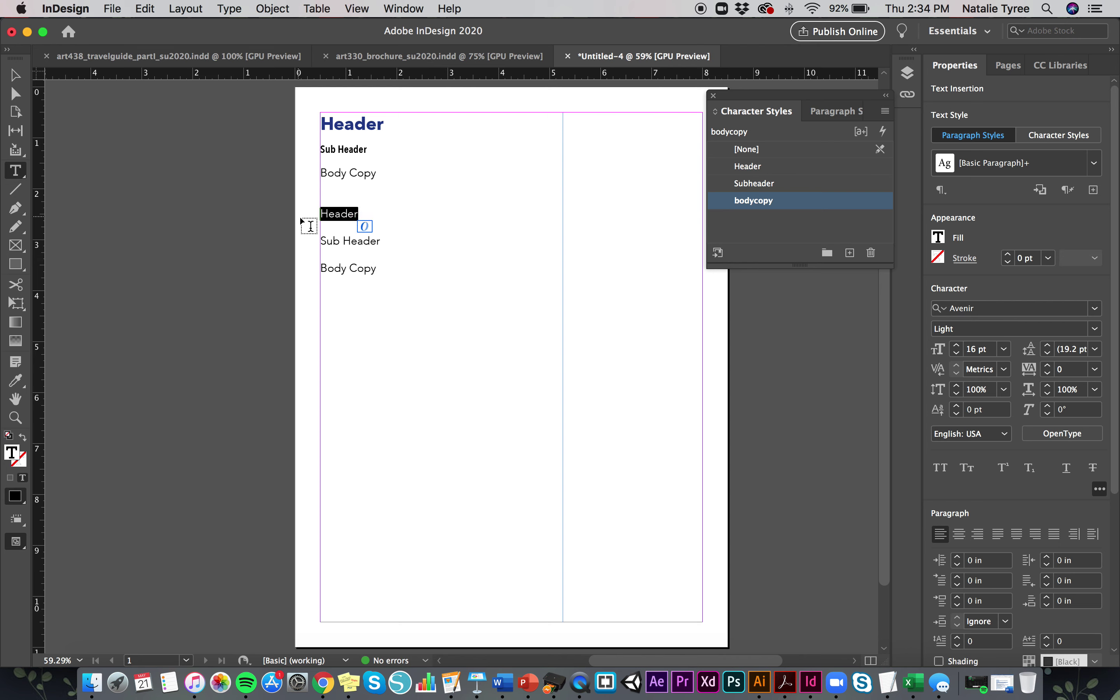
click(723, 167)
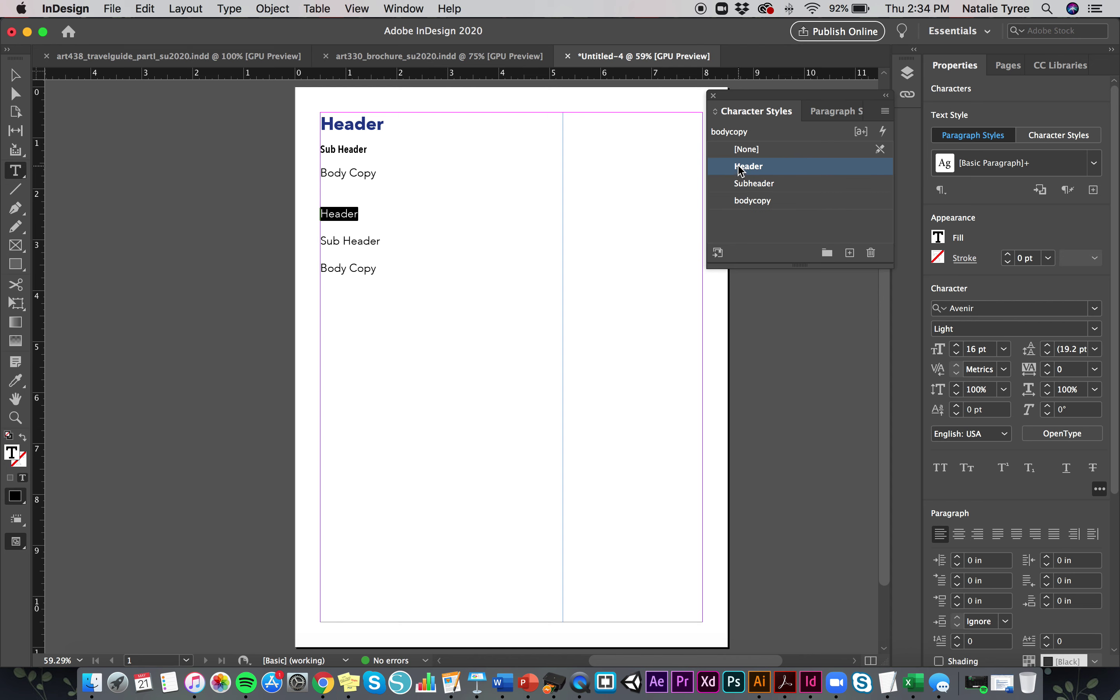
click(371, 249)
drag(393, 250, 314, 253)
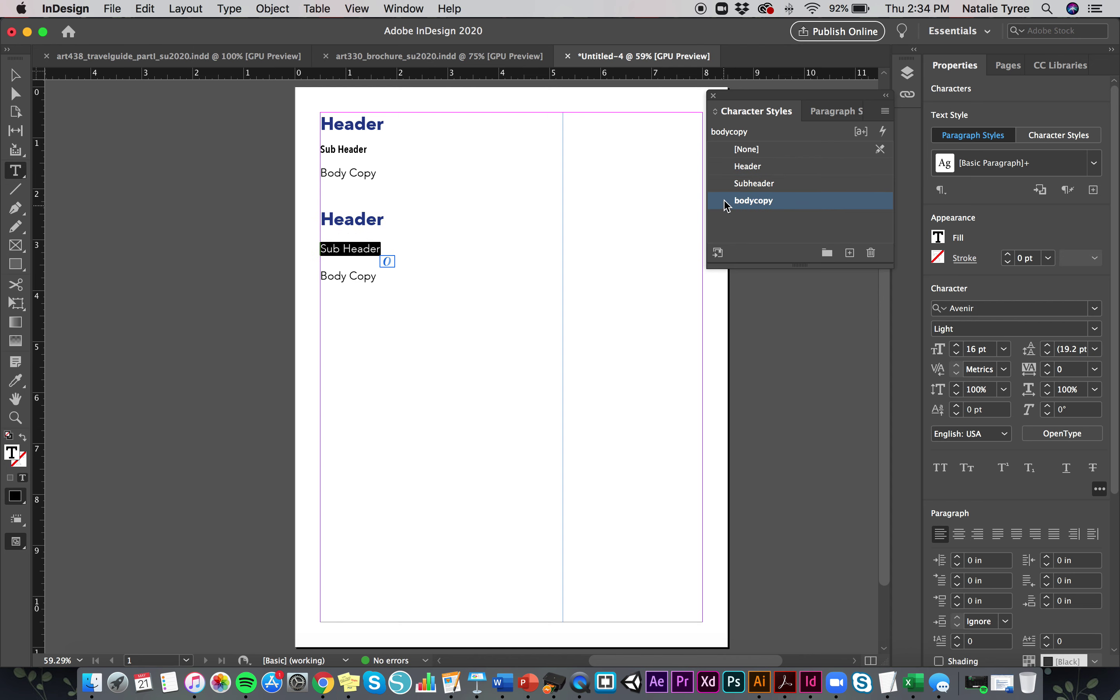
click(746, 183)
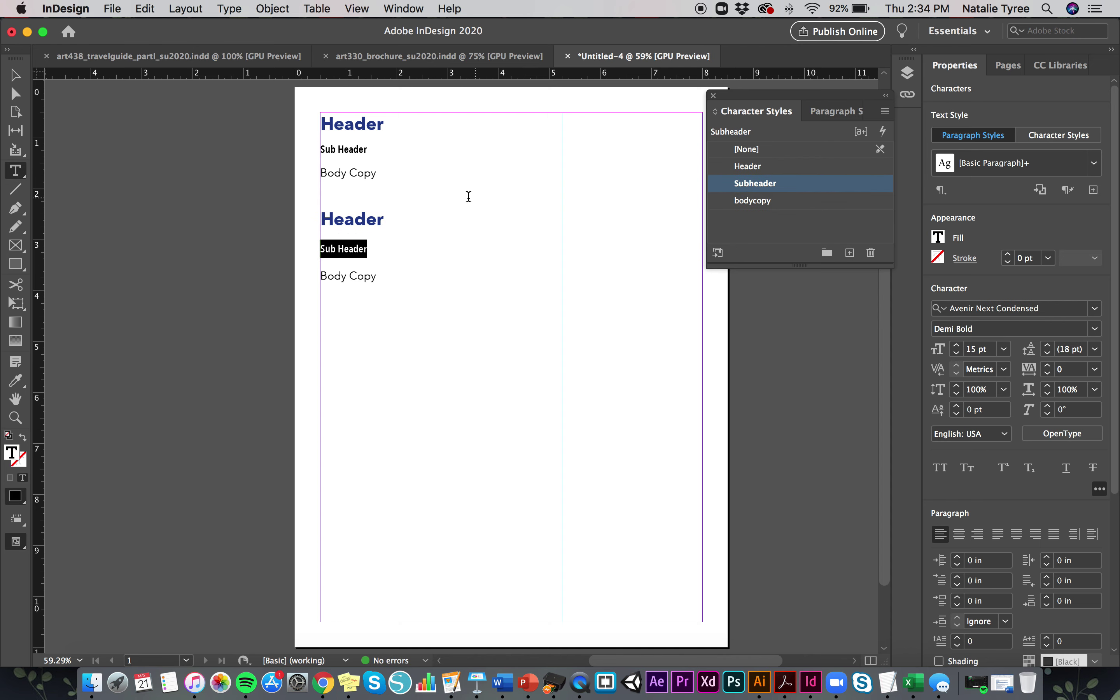
click(15, 74)
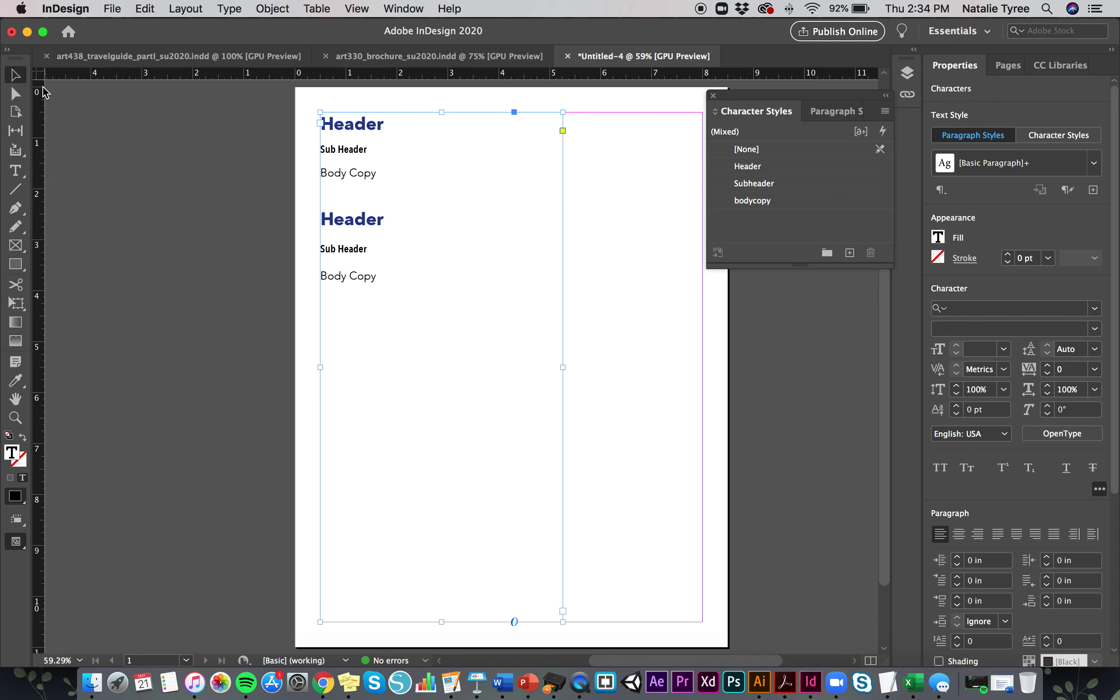
click(281, 184)
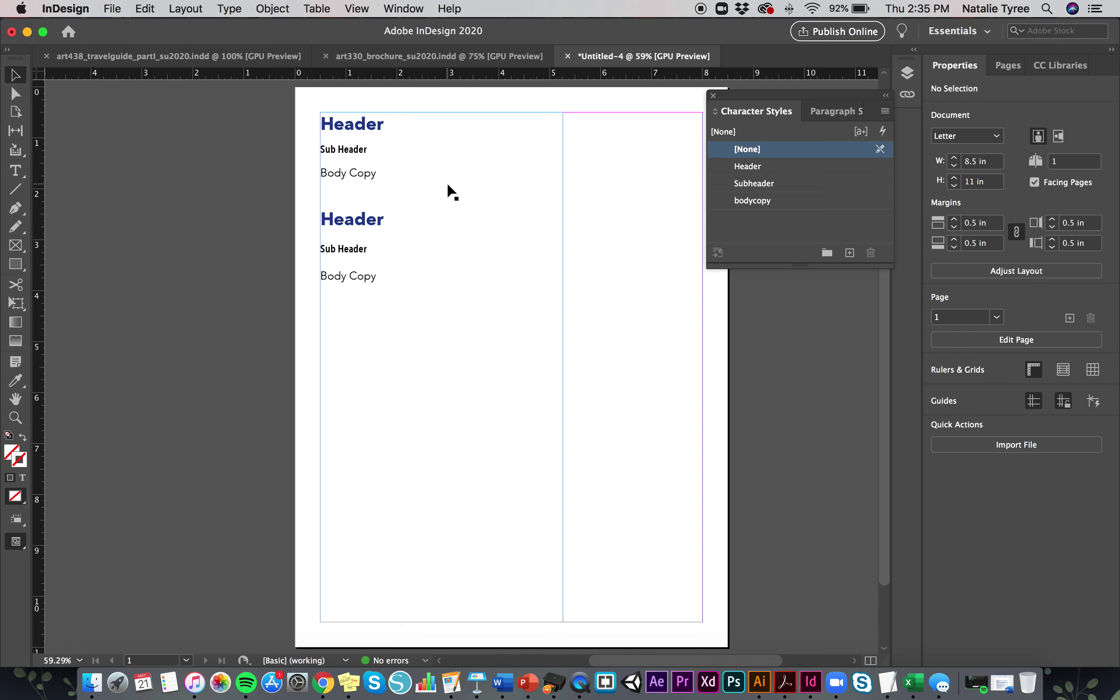
Edit the Header character style, setting its font size to 20 pt, and apply the change
click(761, 170)
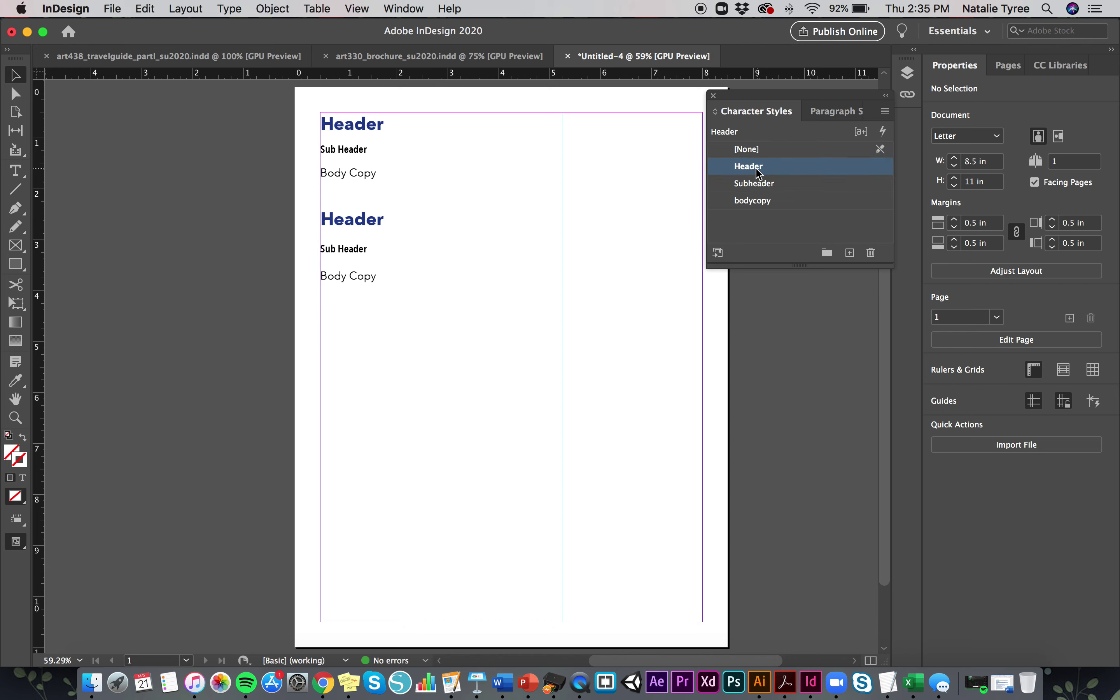
click(760, 173)
click(854, 174)
double_click(854, 174)
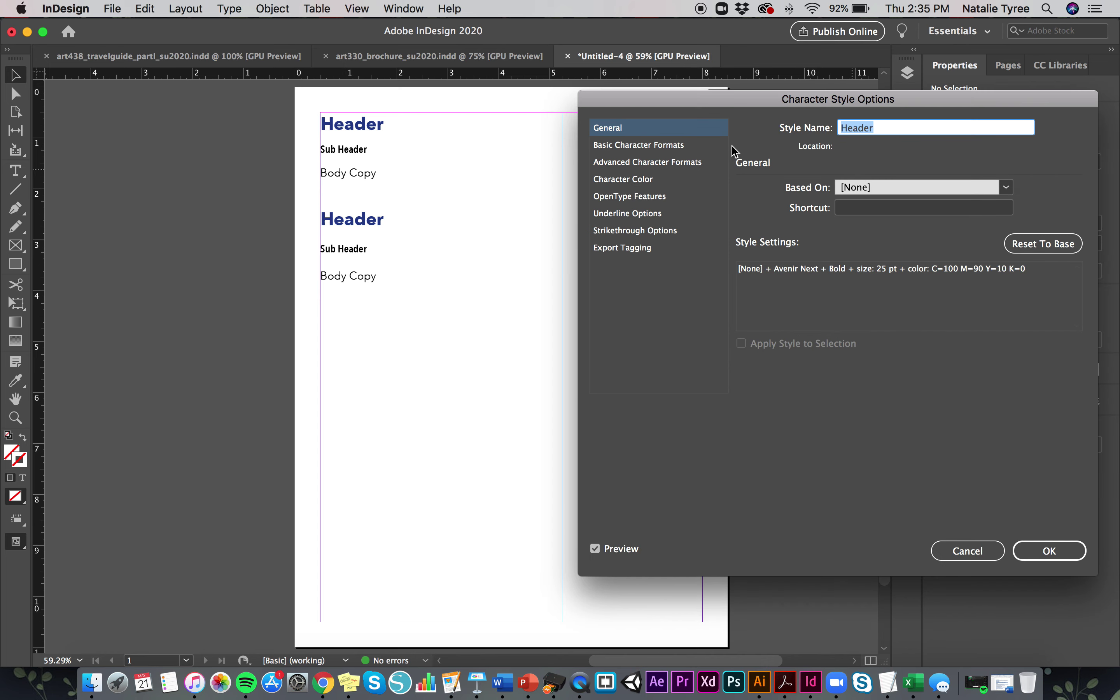
click(695, 146)
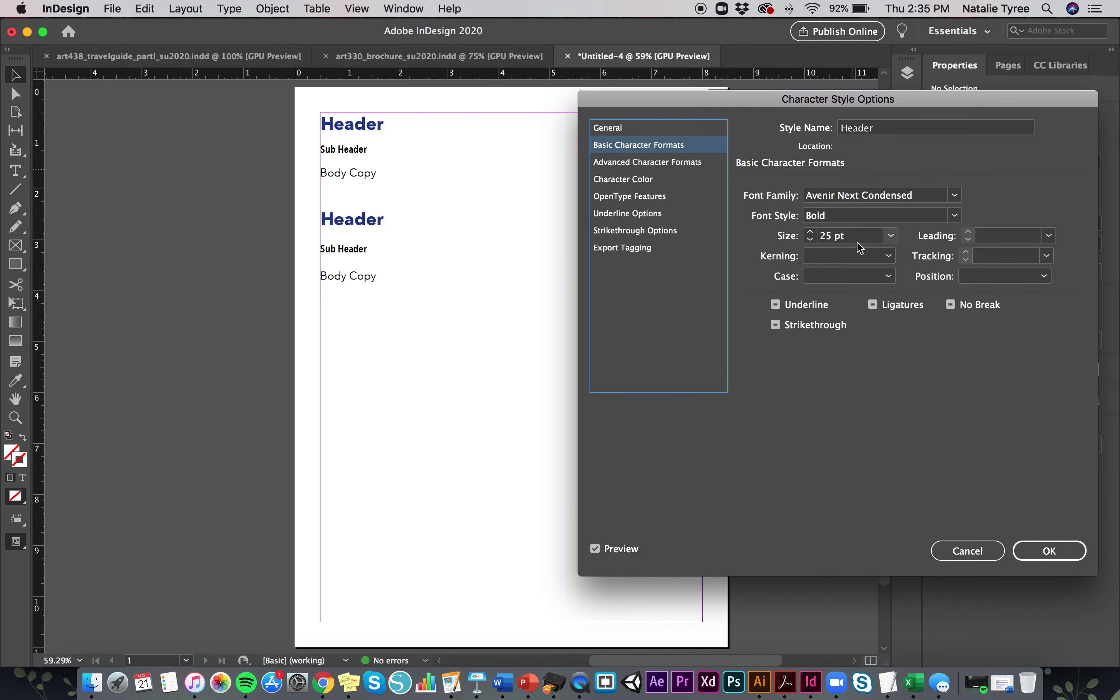
click(830, 235)
text(20)
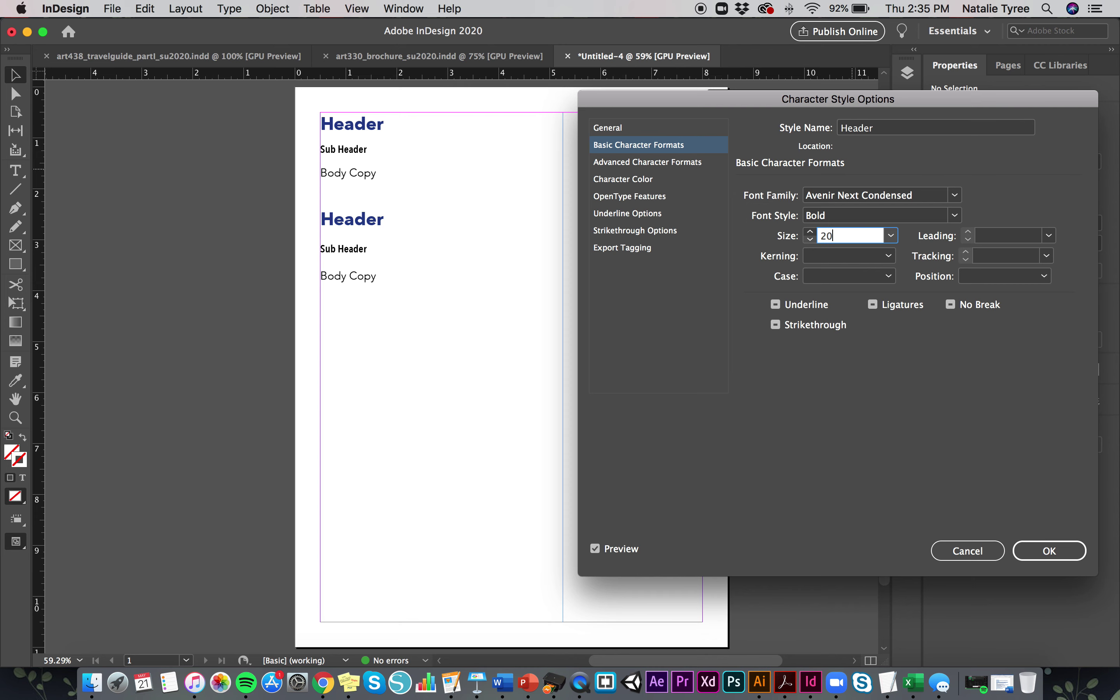
click(1025, 554)
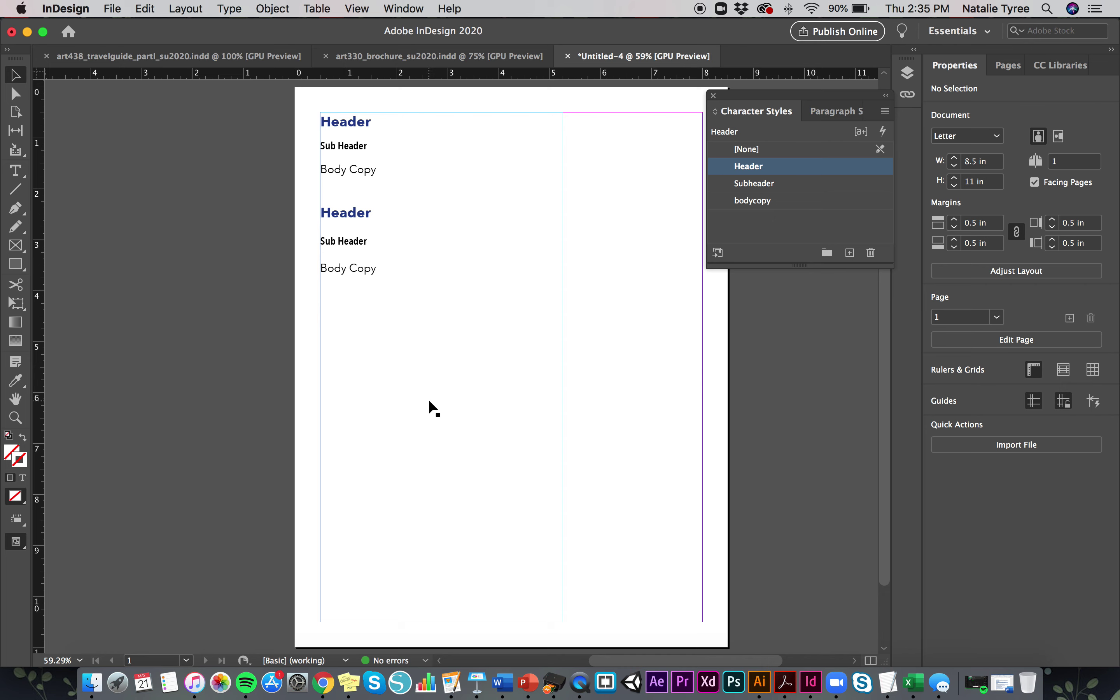
scroll(295, 326, right, 2)
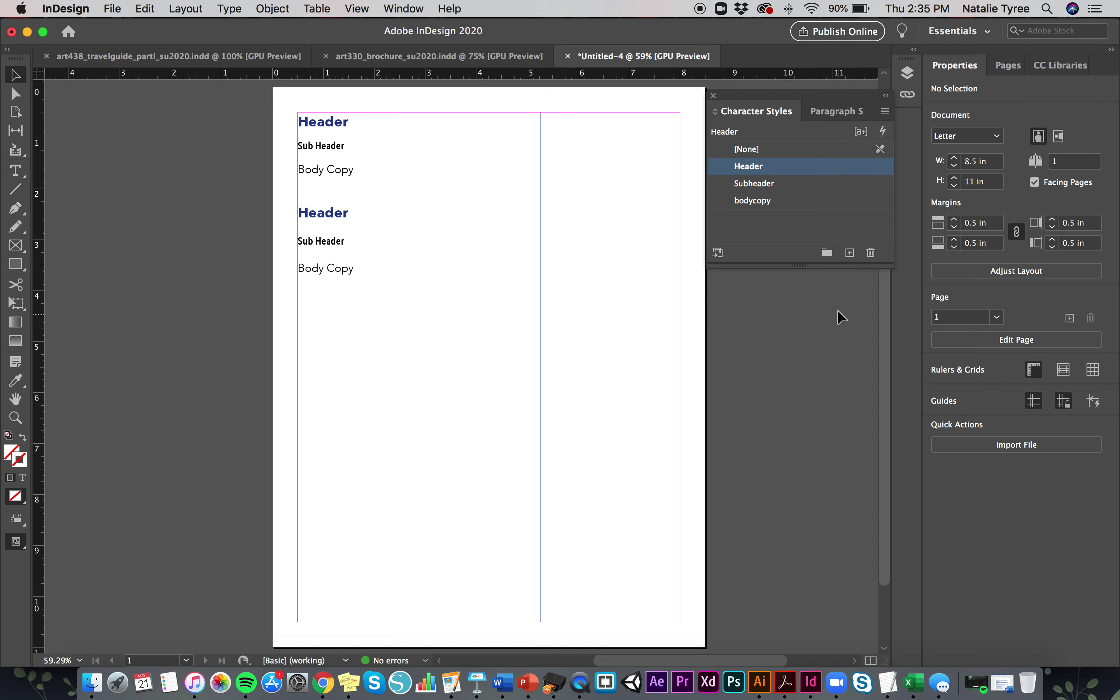
double_click(315, 243)
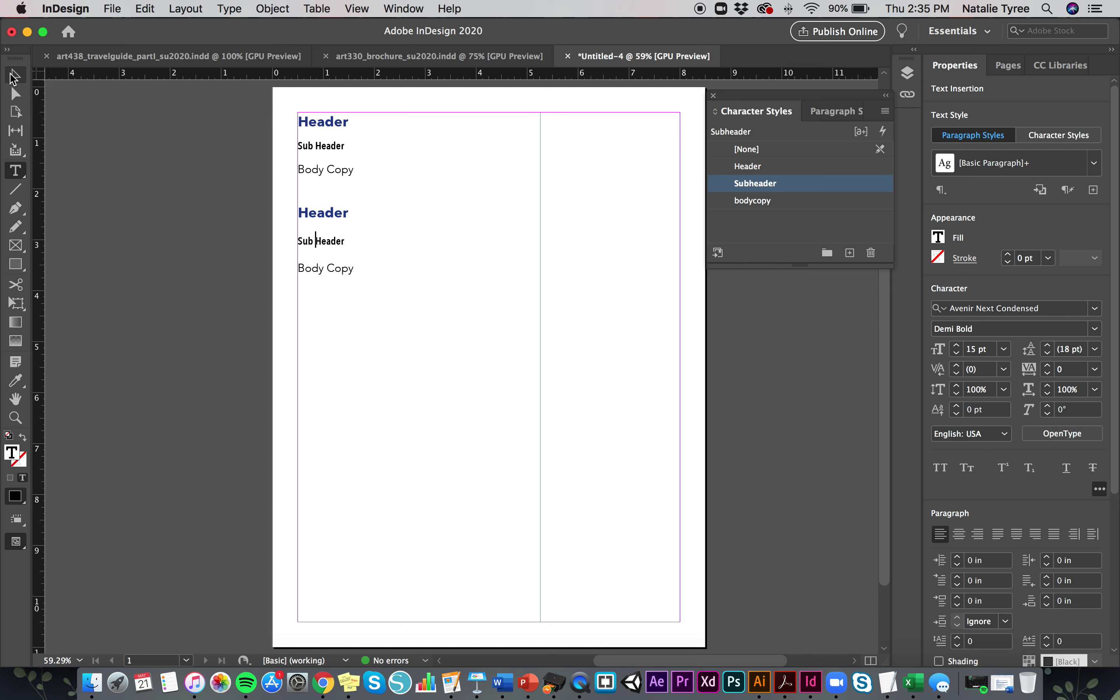
click(14, 76)
triple_click(328, 245)
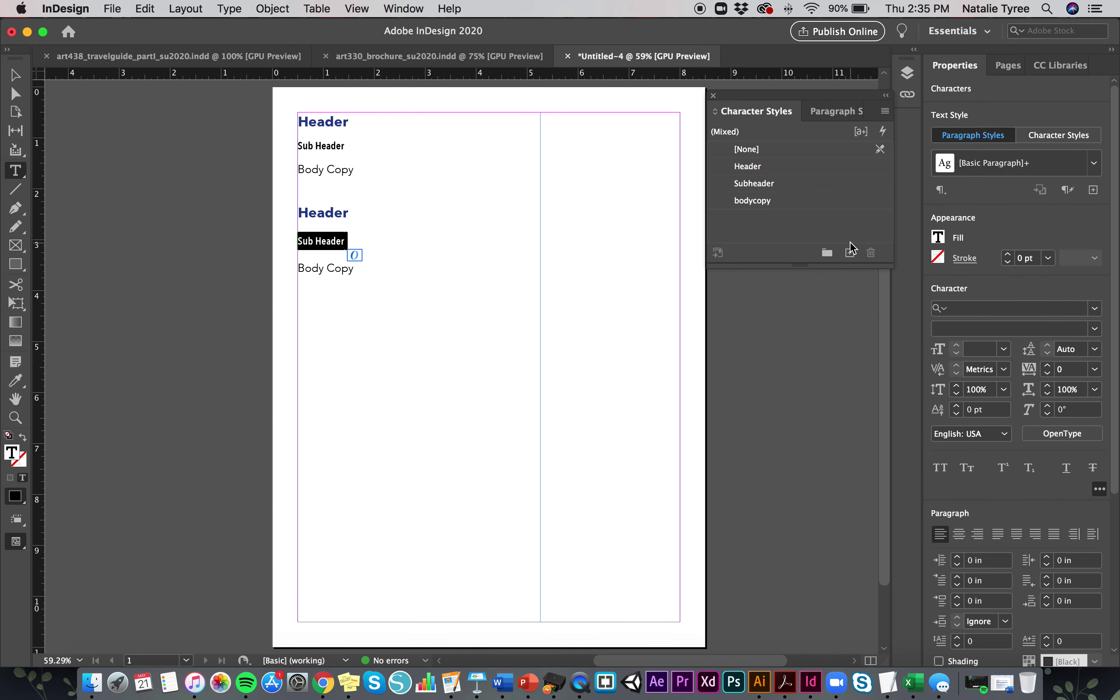
click(14, 76)
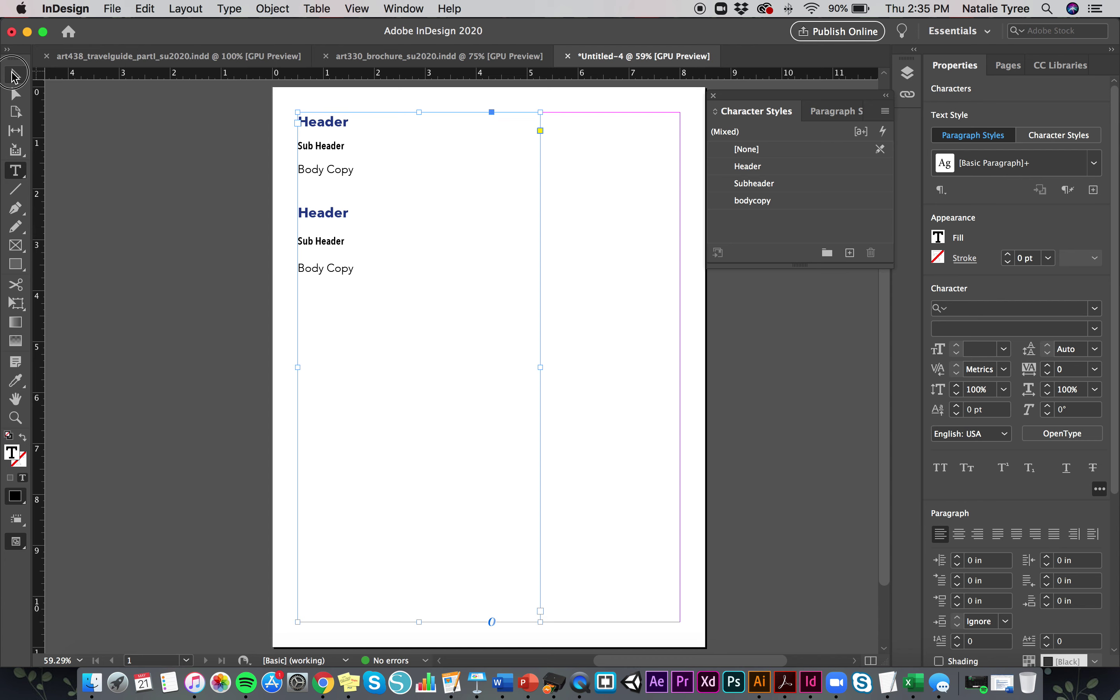
click(118, 194)
Create another character style based on Header and name it new style
scroll(118, 194, right, 2)
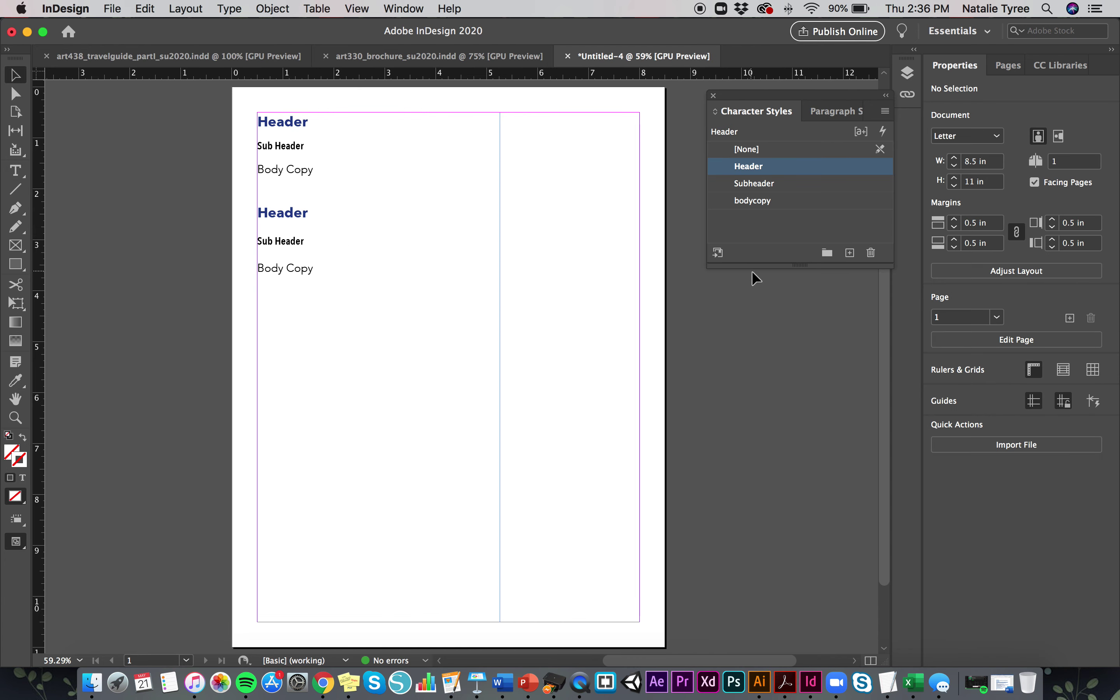
click(850, 253)
double_click(783, 183)
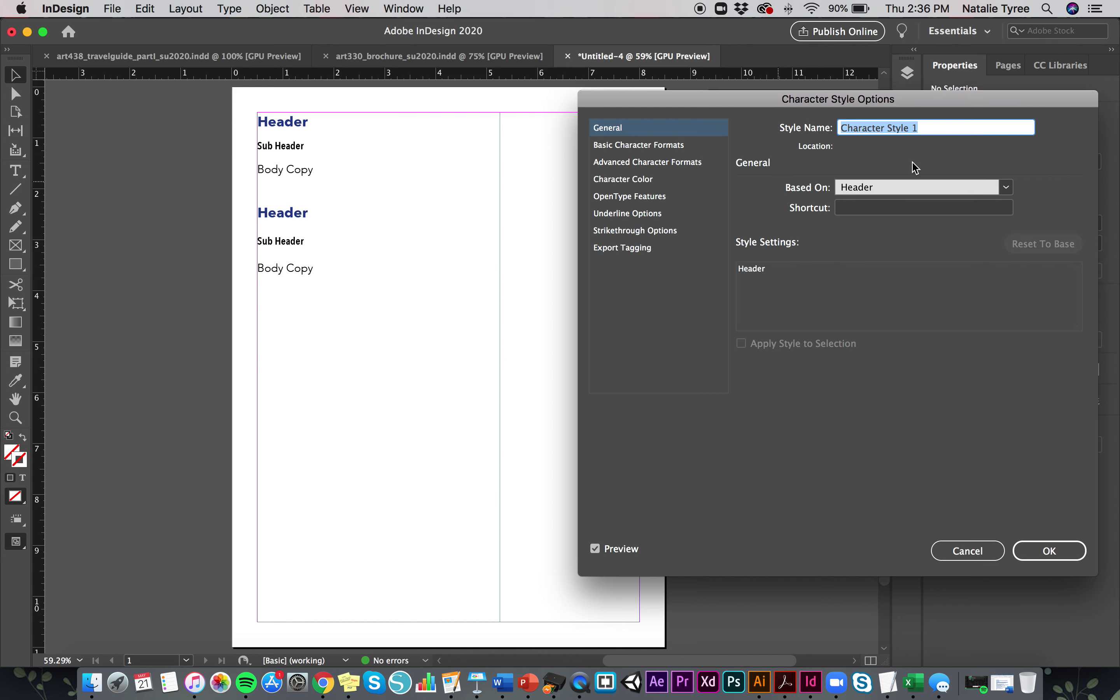
text(new style)
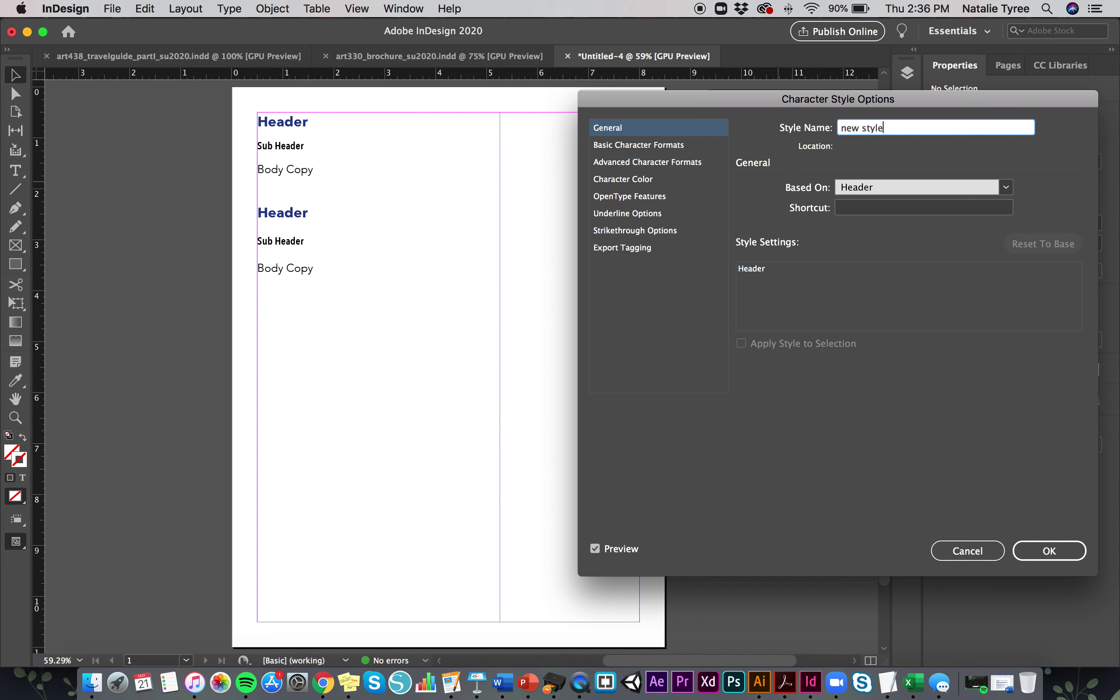
Set the new style's font family to Bernal Sans and its character color to C=15 M=100 Y=100 K=0, and apply the changes
click(713, 146)
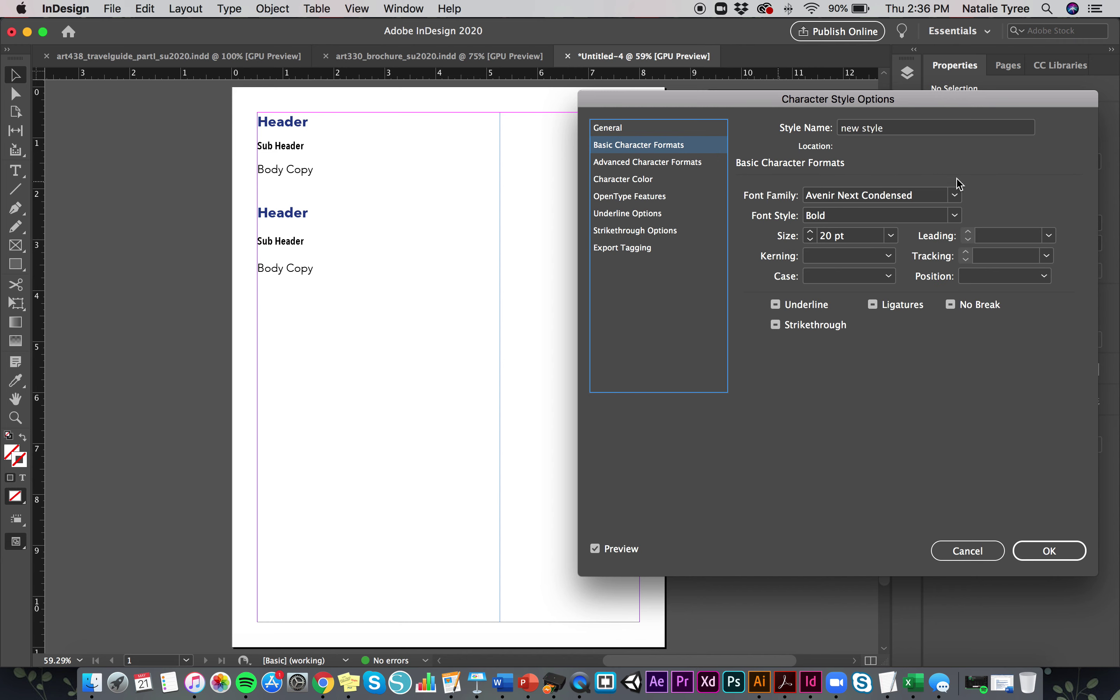
click(956, 194)
click(929, 473)
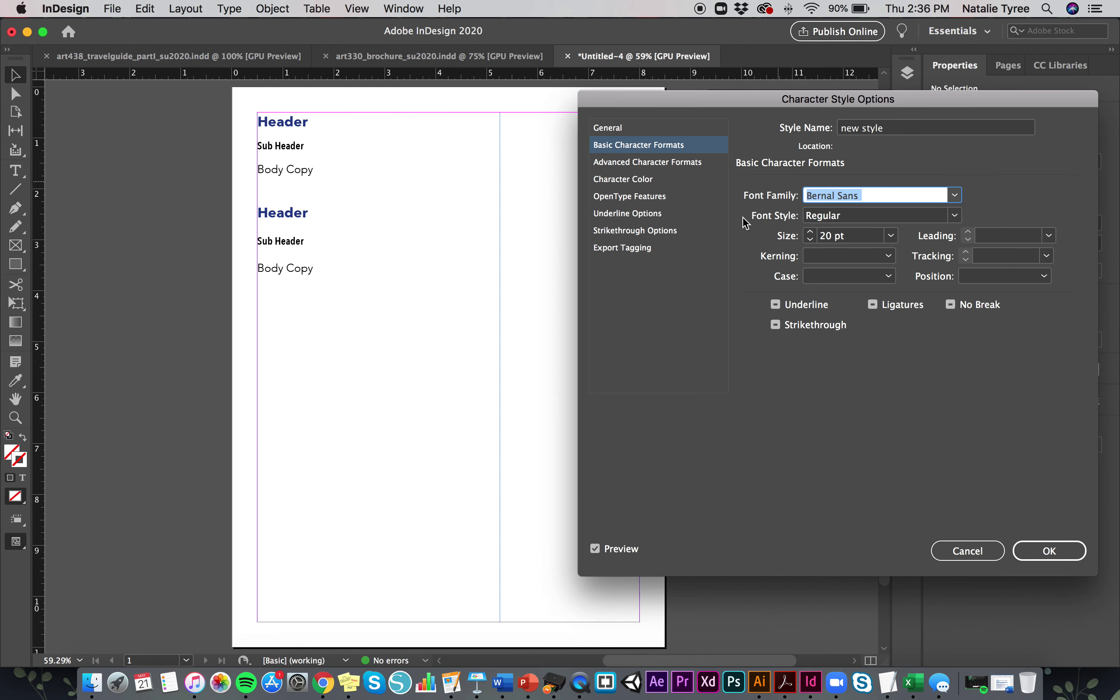
click(666, 183)
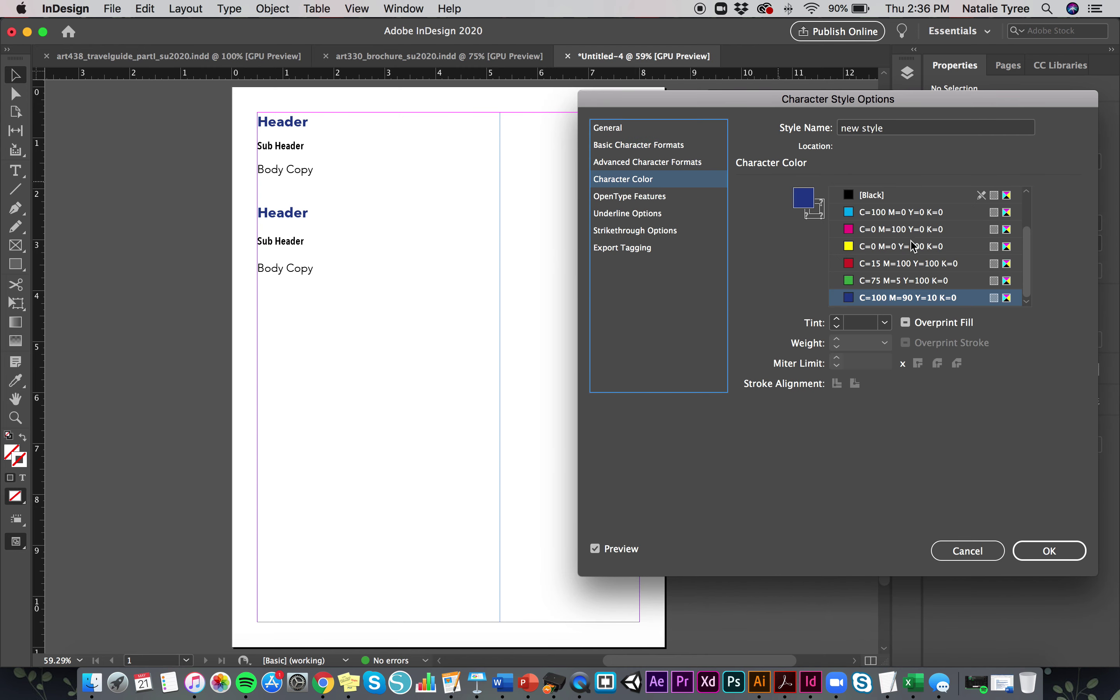
click(856, 264)
click(1047, 551)
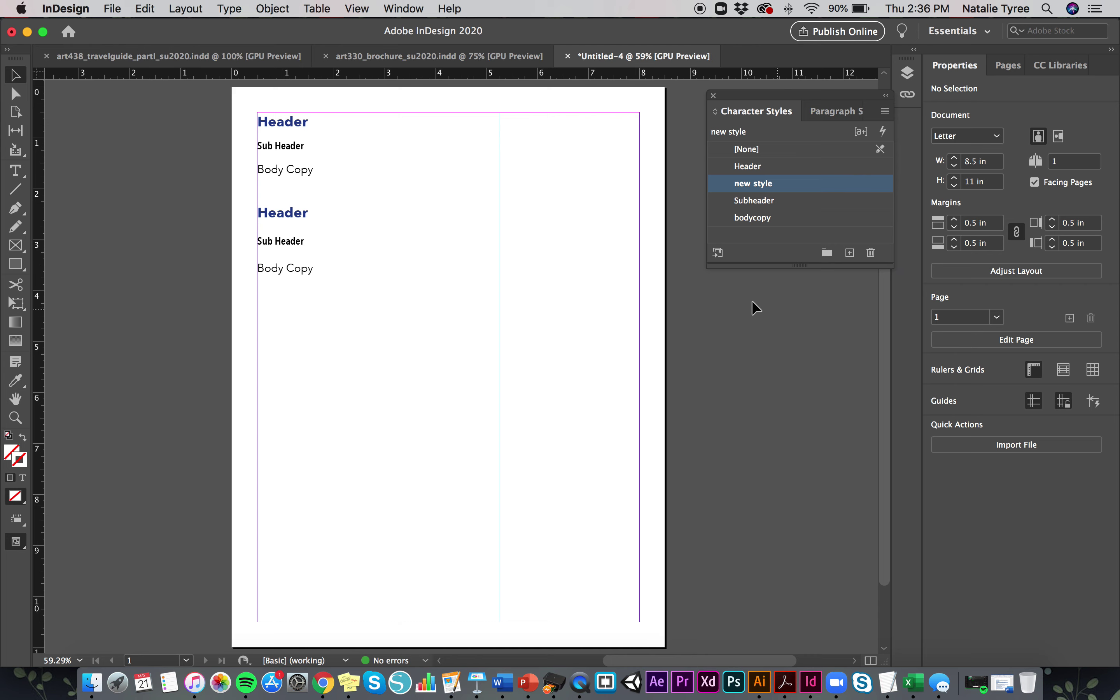
Try the new style on the lower Body Copy line, undo it, and leave the text frame deselected
double_click(264, 270)
drag(319, 272, 257, 269)
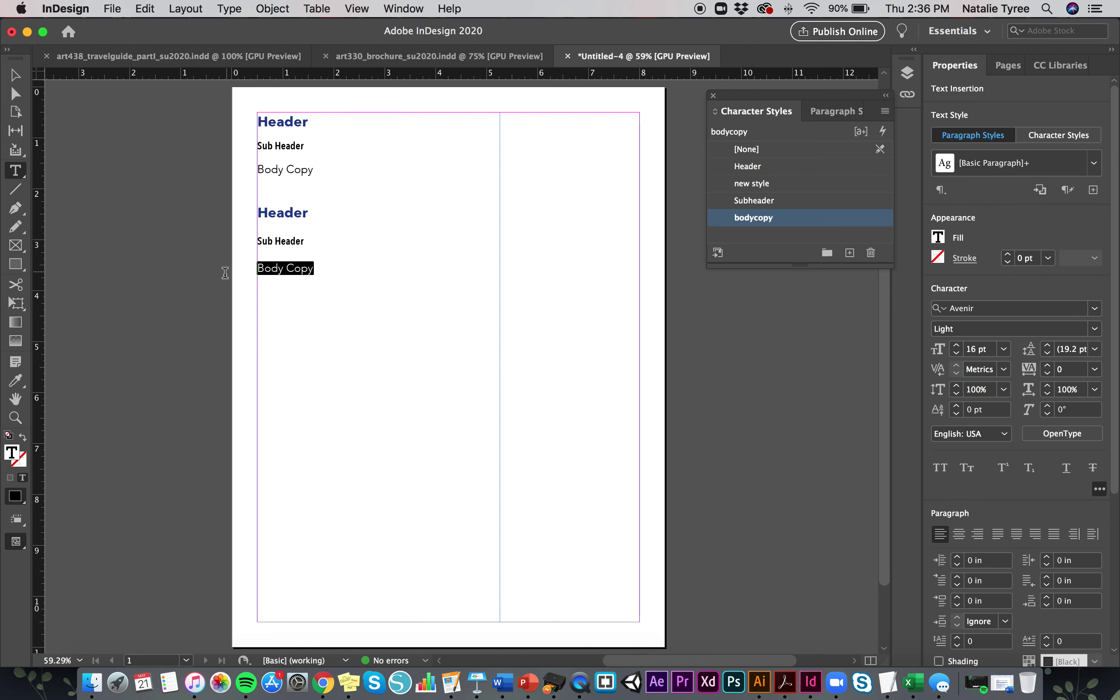
click(770, 188)
click(315, 283)
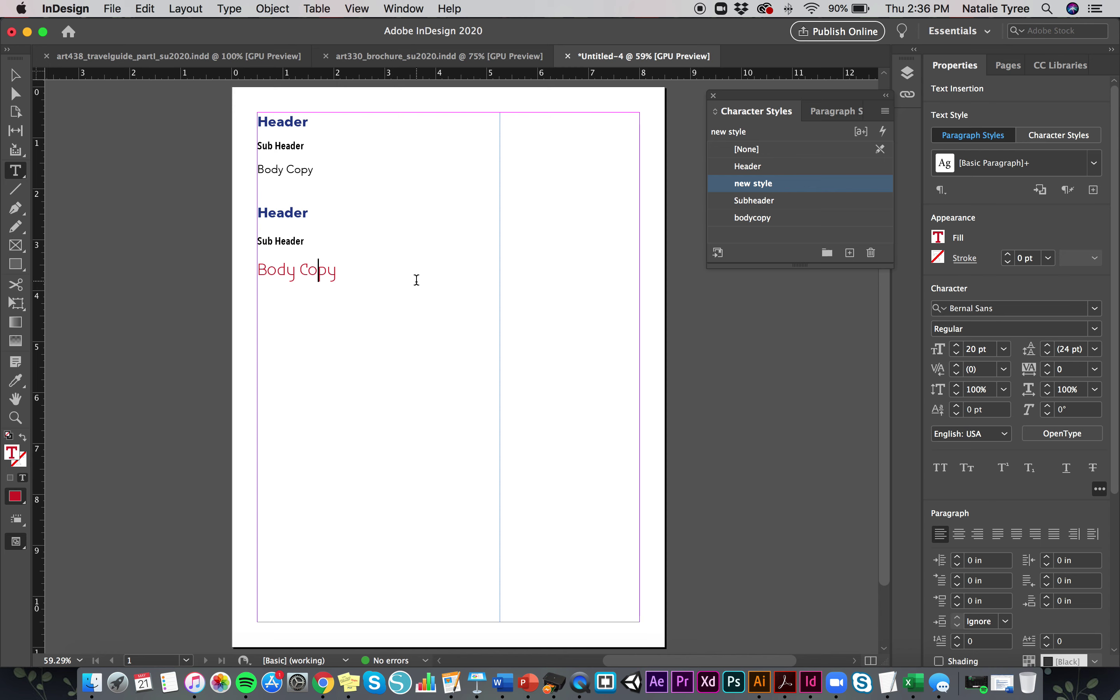
key(cmd+z)
click(15, 74)
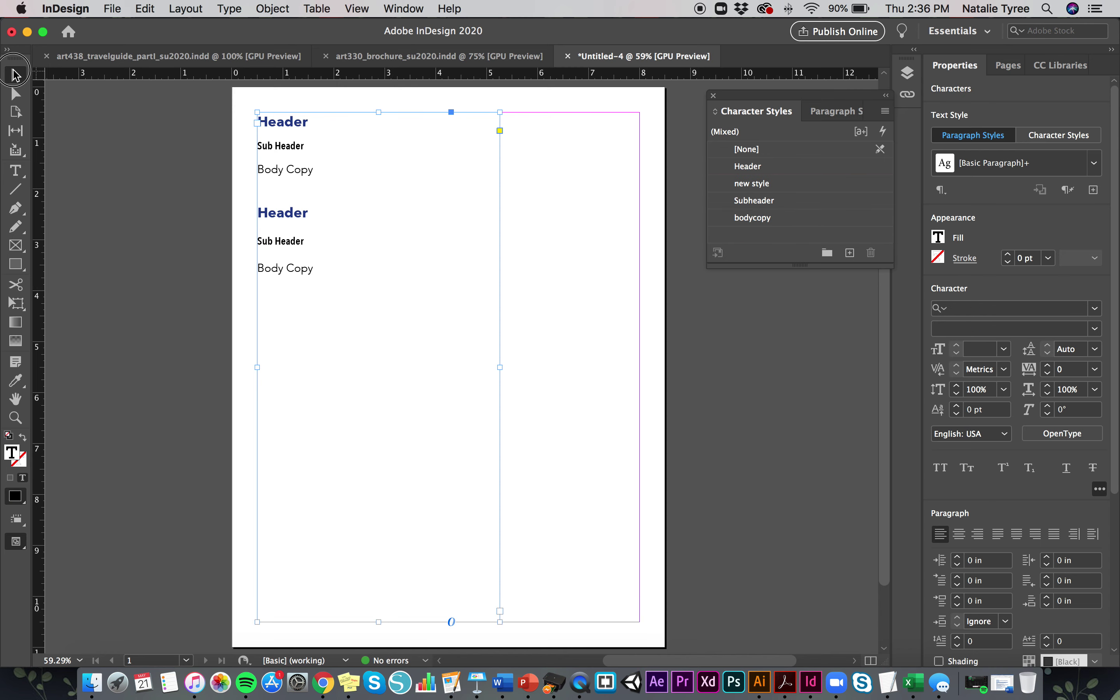
click(169, 173)
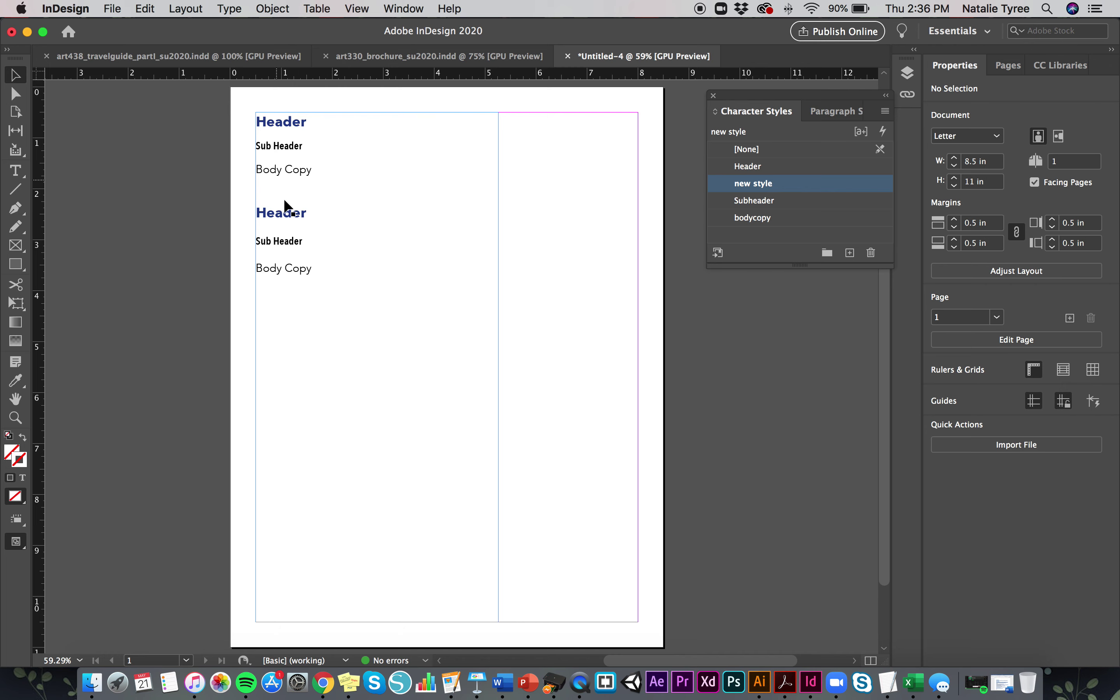
scroll(319, 150, right, 1)
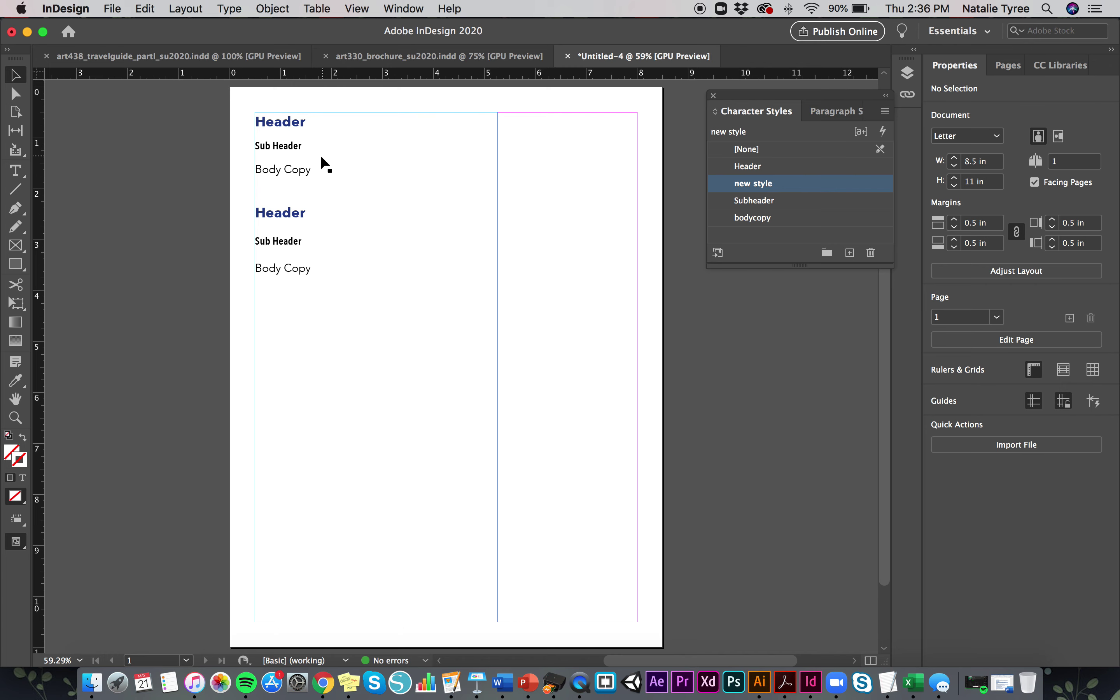
double_click(299, 122)
double_click(299, 122)
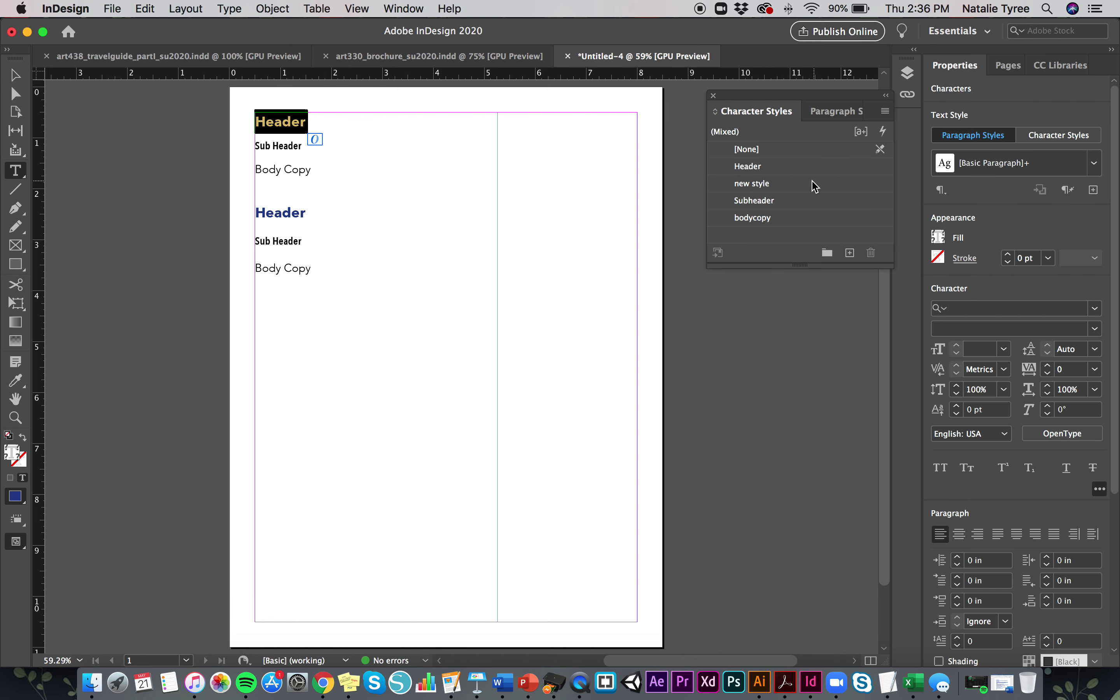
click(15, 74)
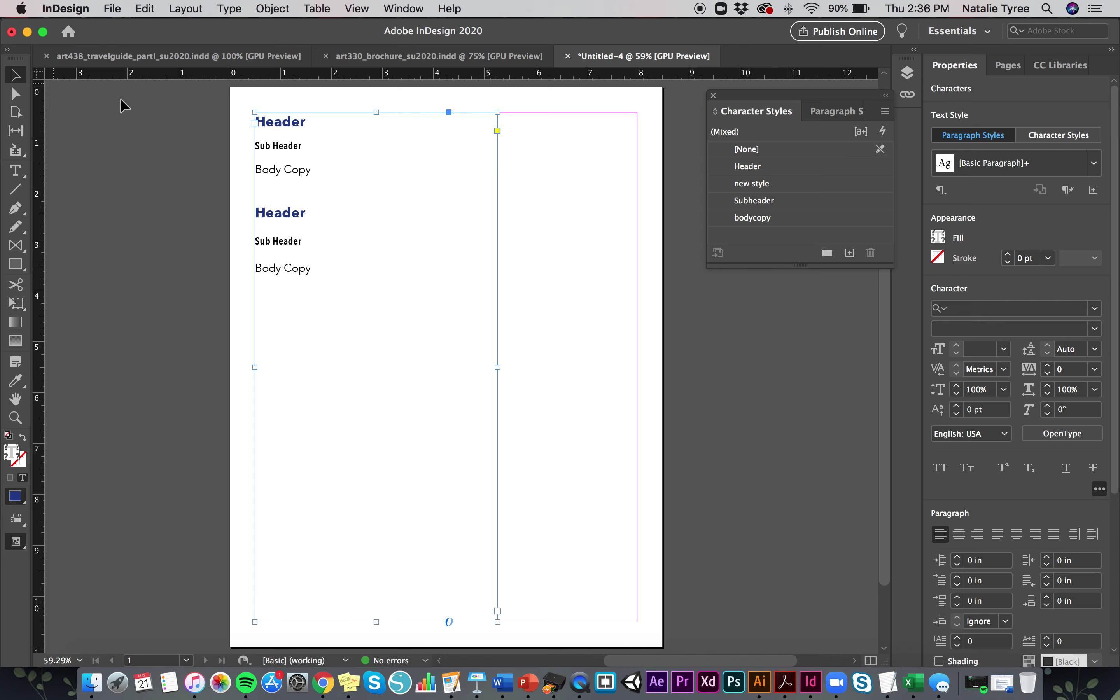
click(869, 190)
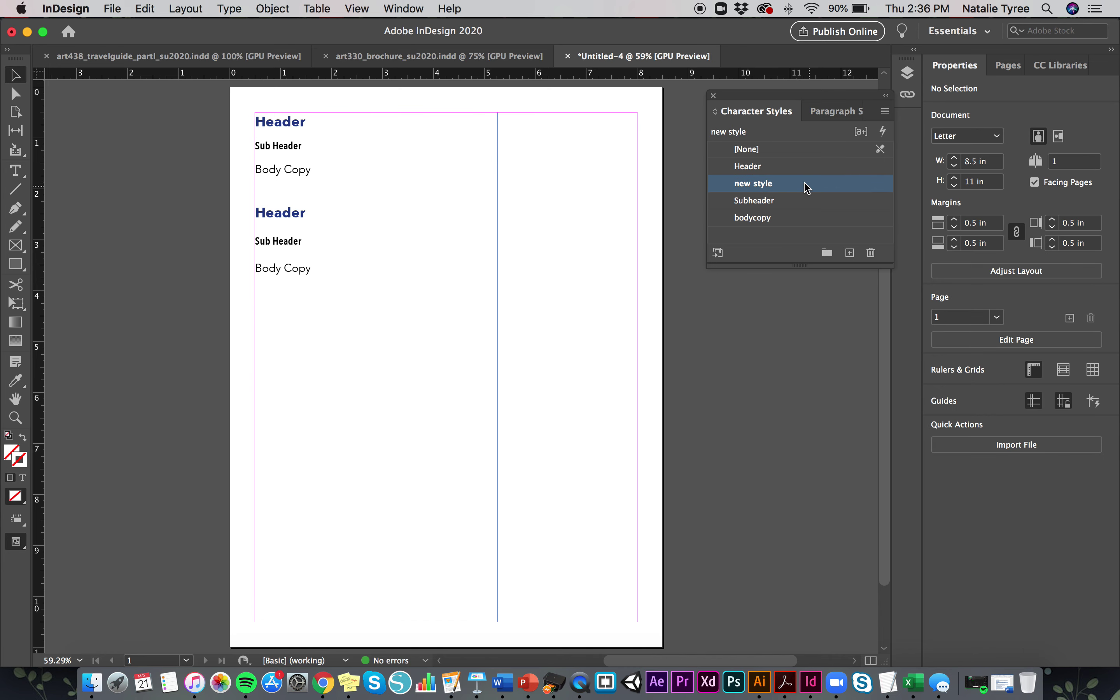
Delete the new style character style and shorten the sample text frame to about 3.6 in high
click(871, 253)
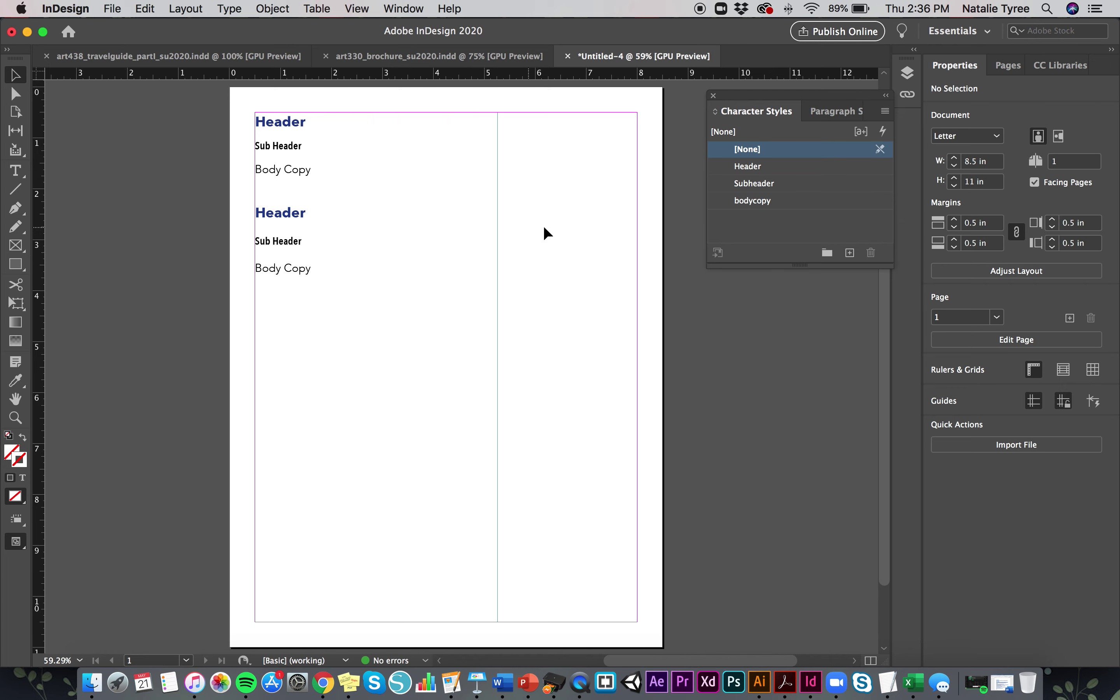
click(436, 449)
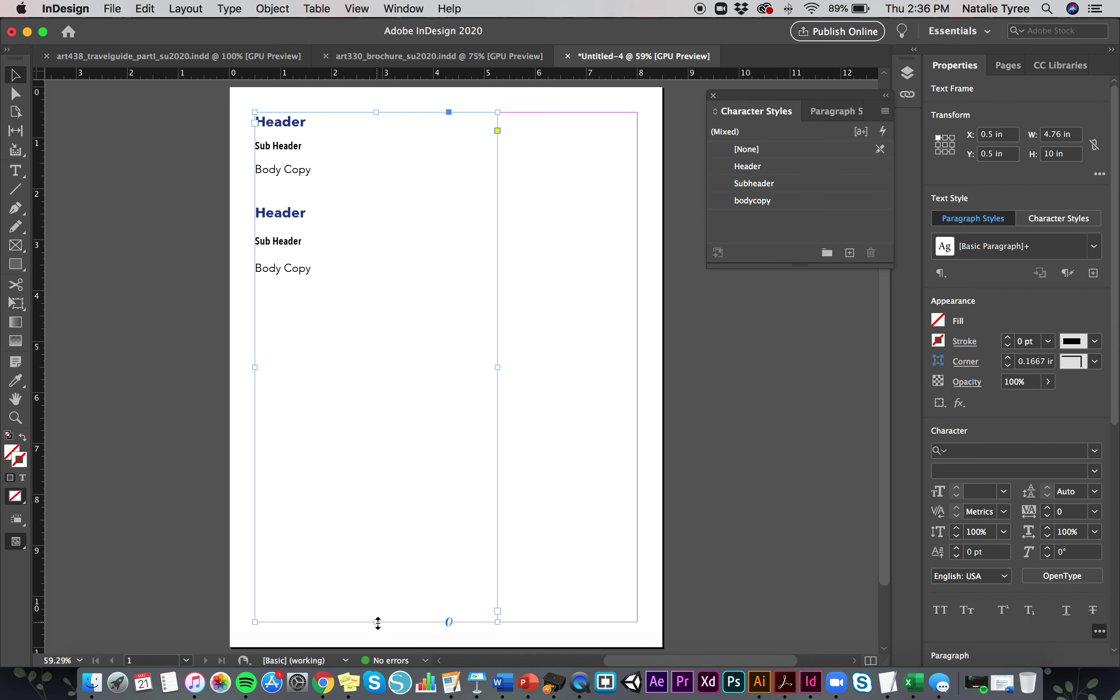
drag(377, 621, 376, 295)
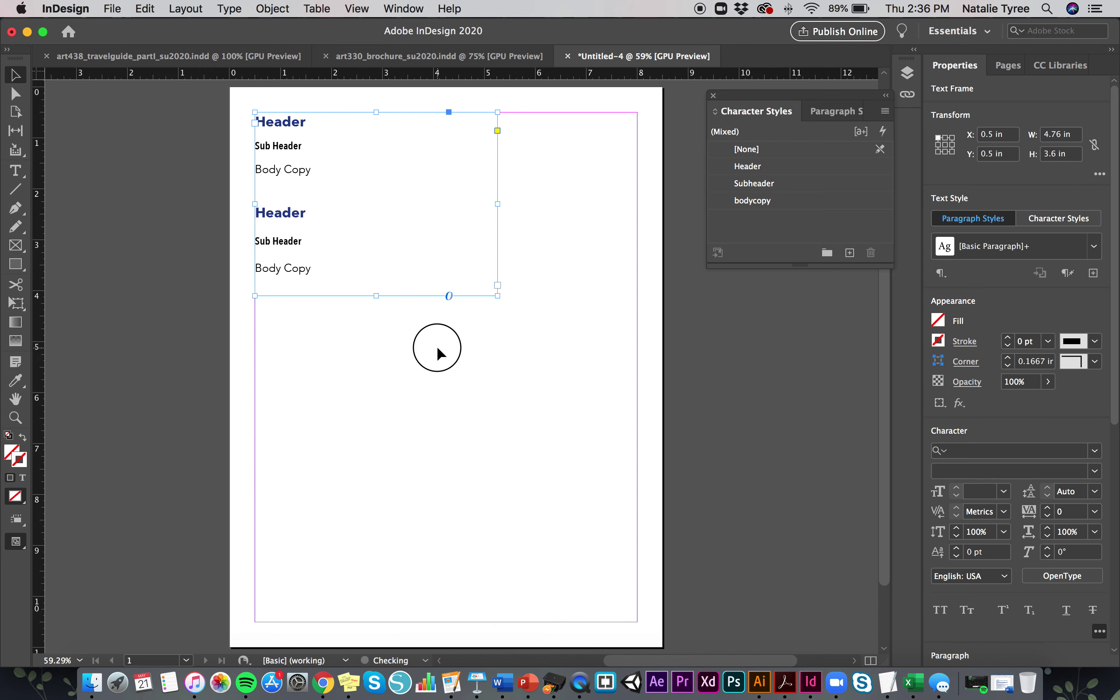
click(436, 348)
Display the paragraph styles in place of the character styles
click(830, 114)
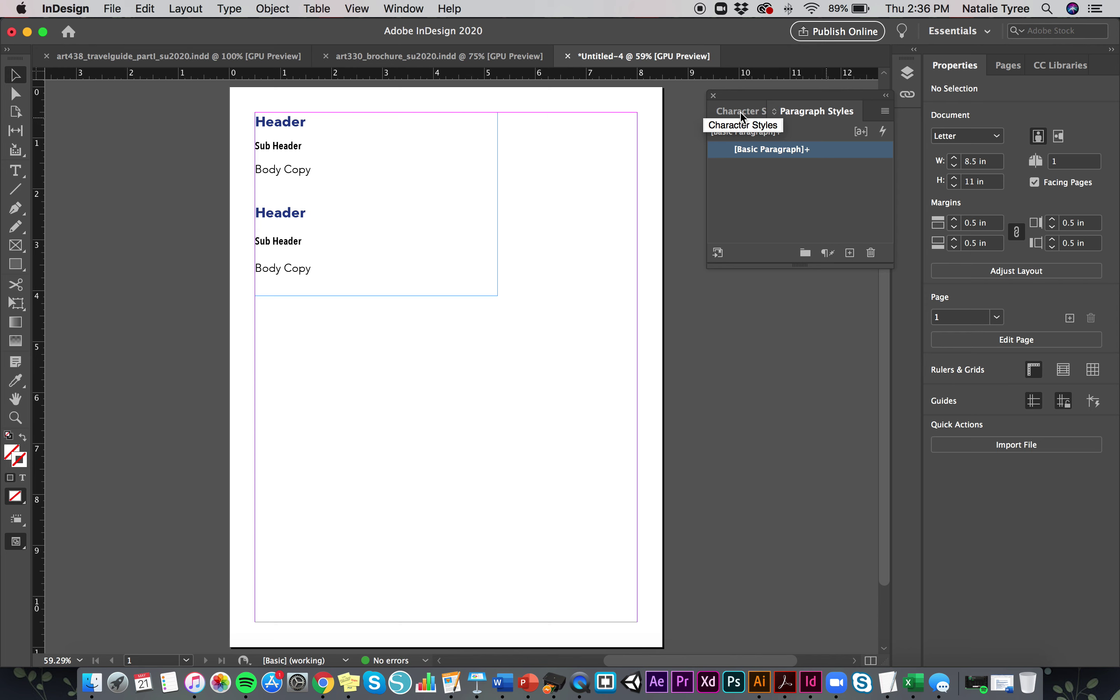
click(740, 112)
click(834, 113)
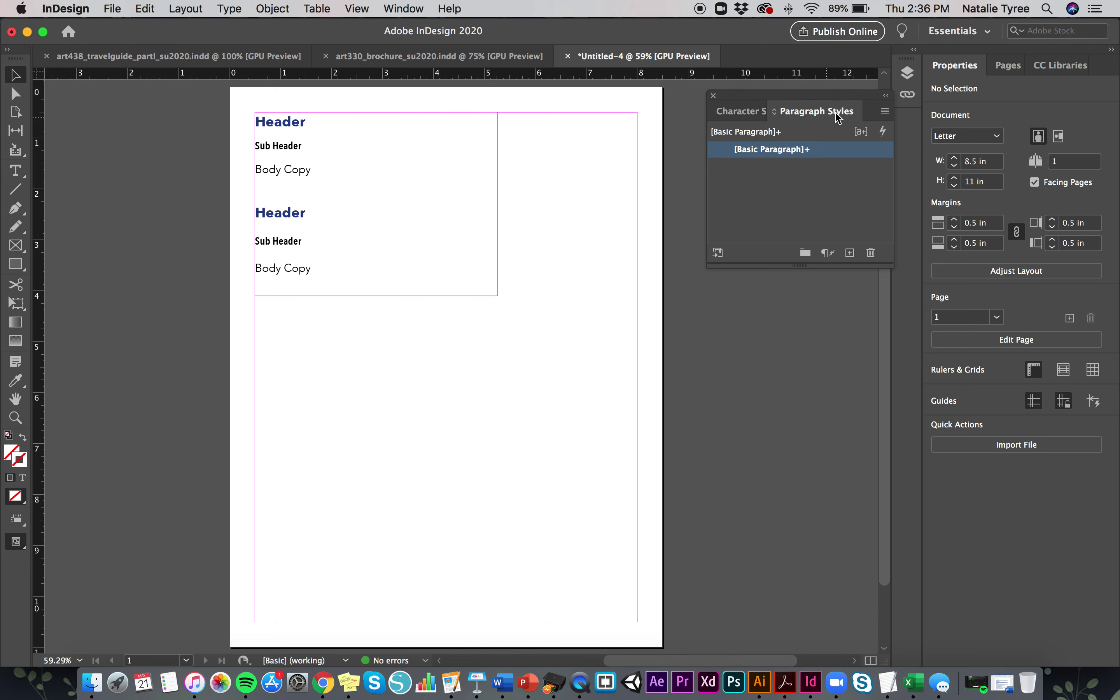
click(740, 112)
Draw a text frame about 4.8 in wide and 3.64 in high below the sample frame and enter Header in it
click(15, 170)
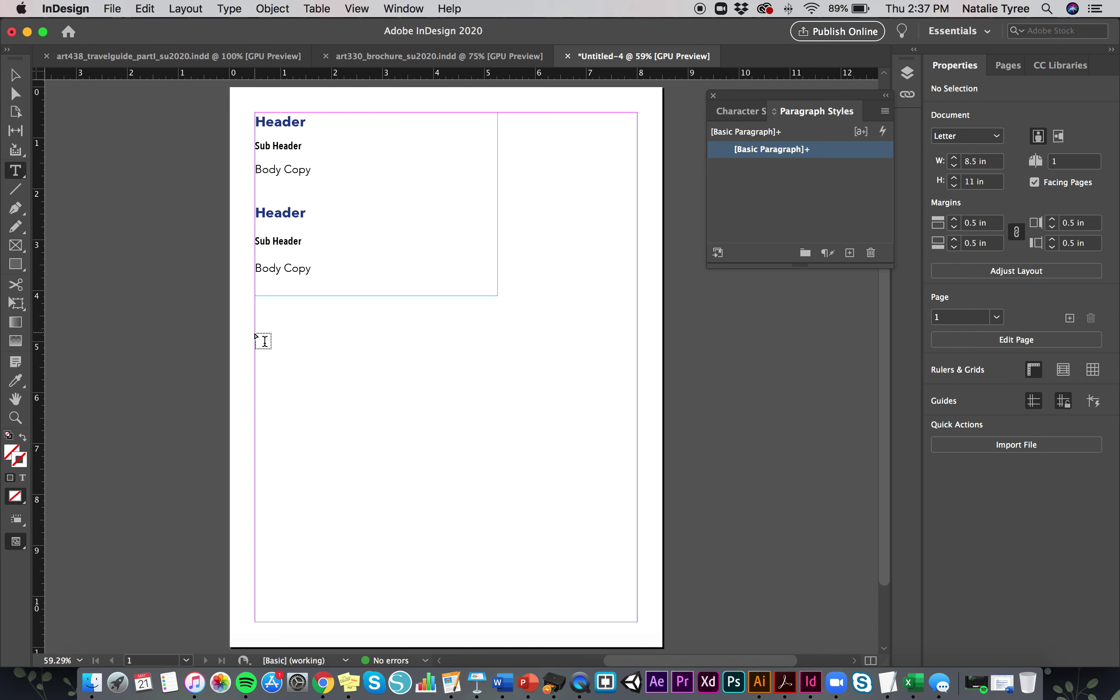
drag(256, 333, 500, 517)
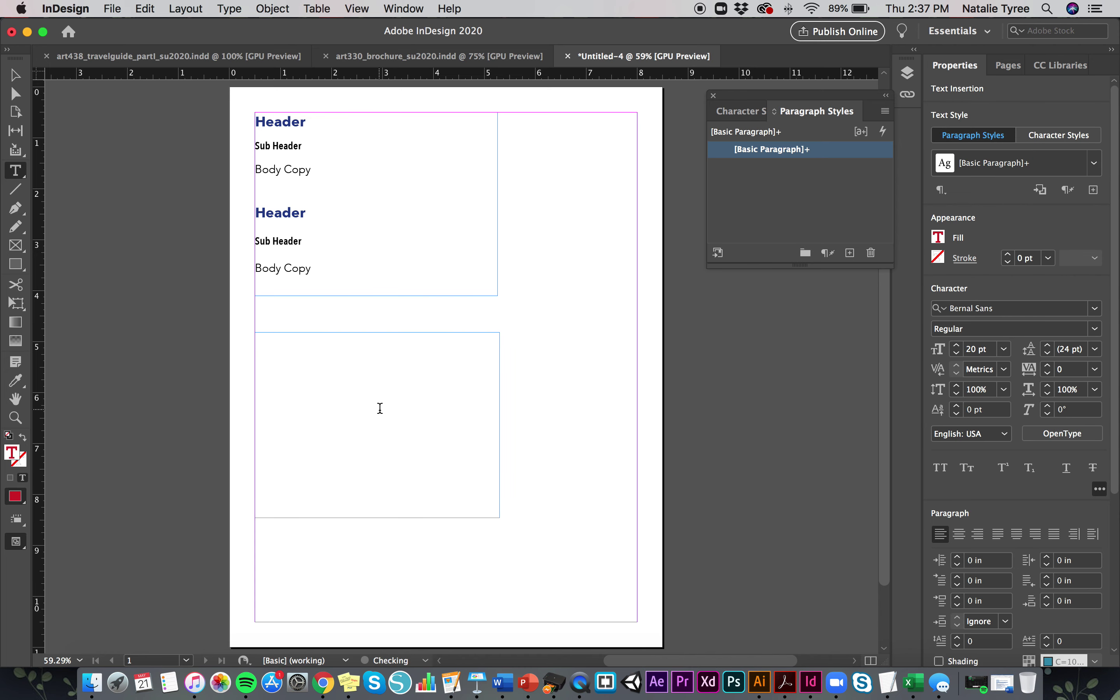
text(Header)
Set the font of the Header text in the lower frame to Avenir Light
double_click(258, 354)
click(971, 311)
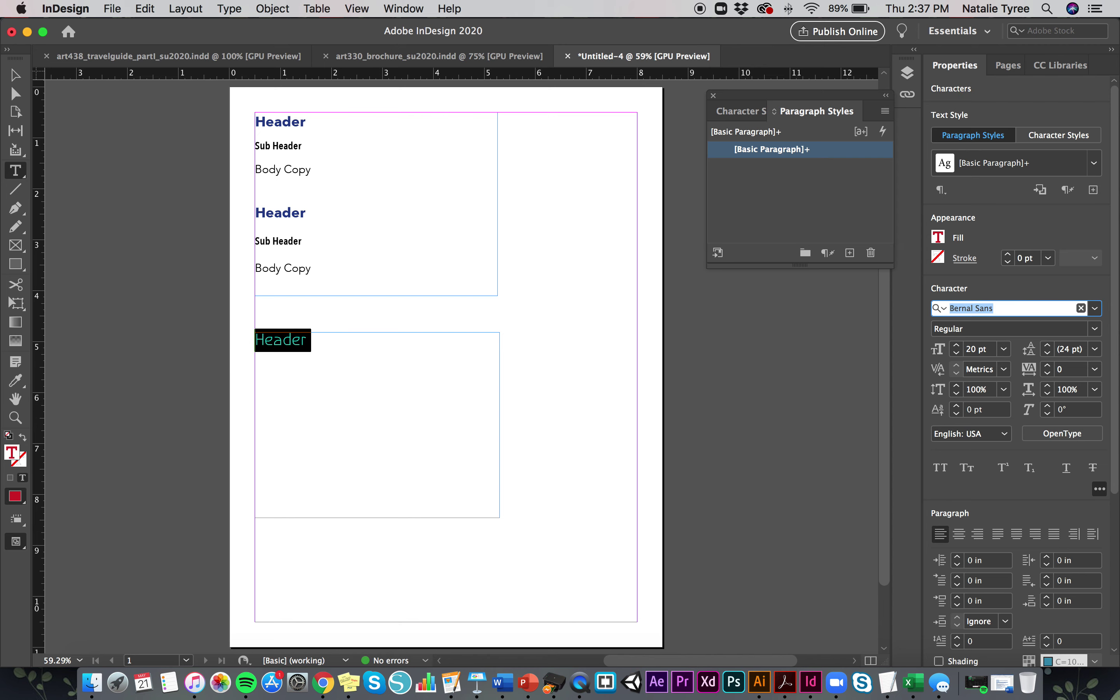
text(av)
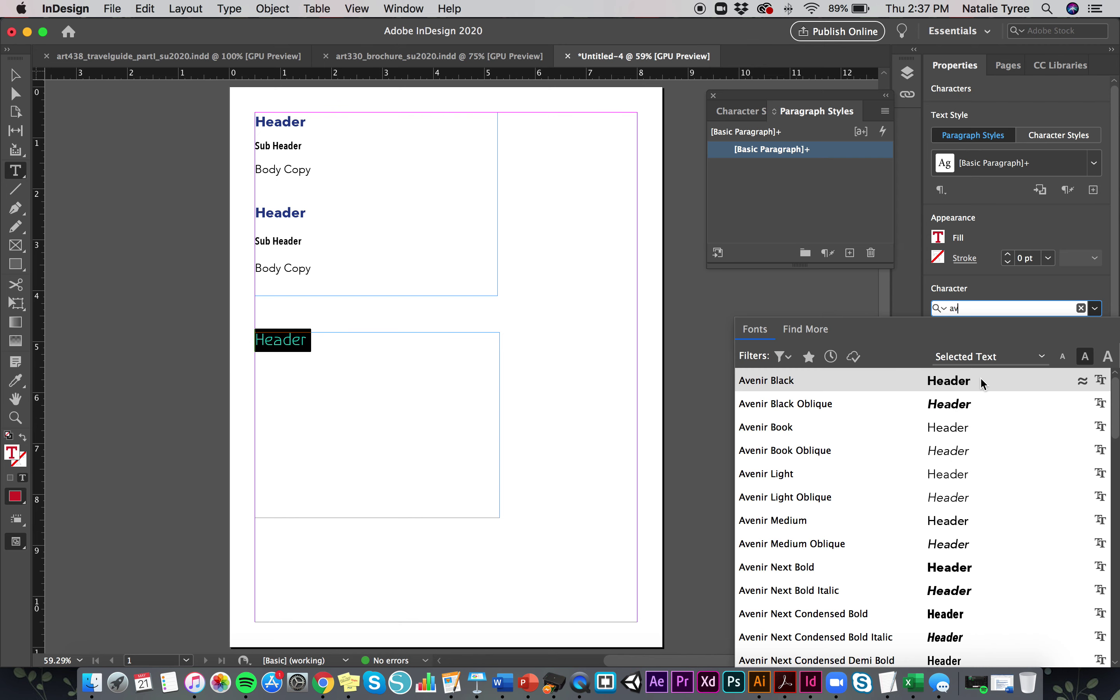
click(935, 474)
click(309, 342)
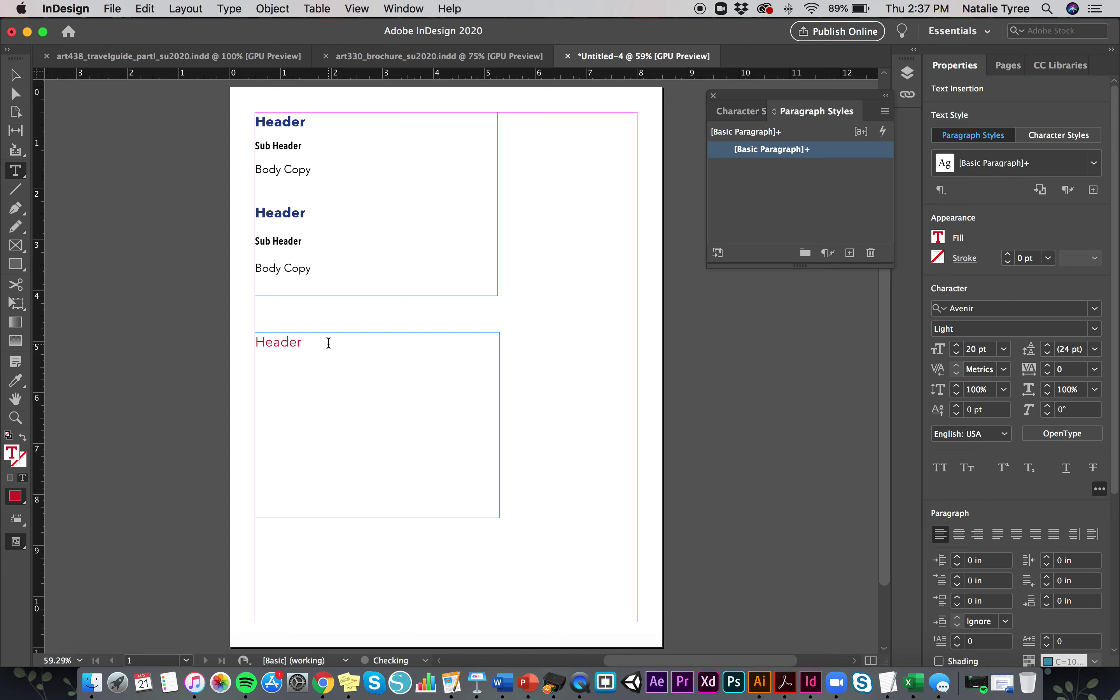
Fill the lower frame with placeholder text below Header and remove one of the blank lines between them
scroll(237, 141, down, 3)
scroll(236, 141, up, 6)
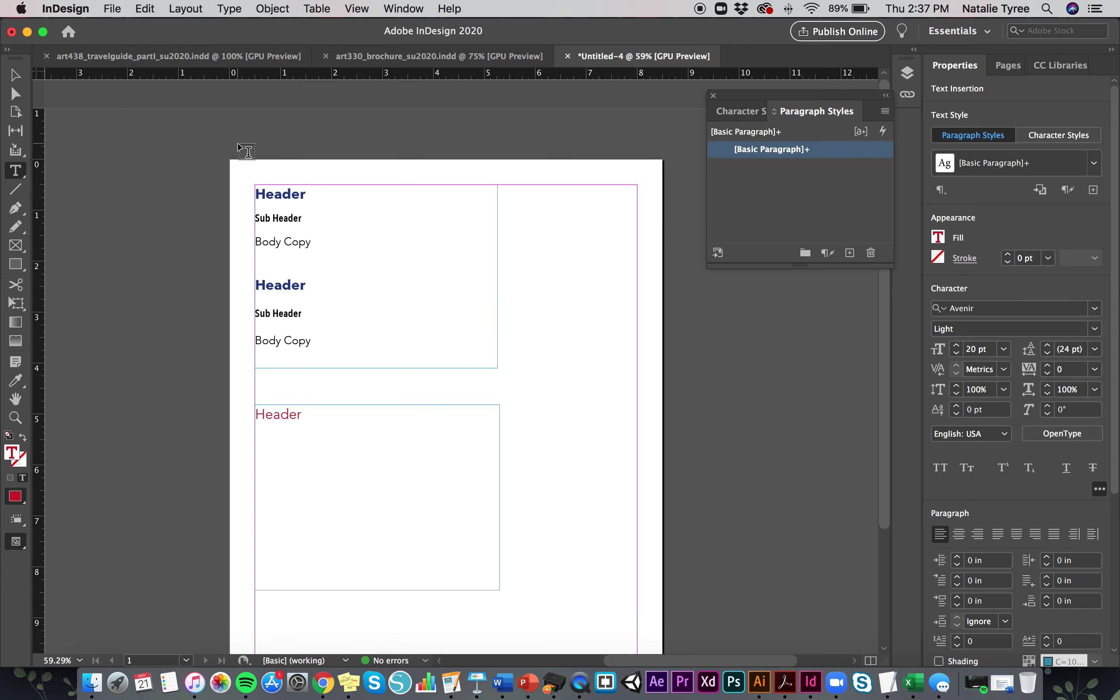
click(221, 9)
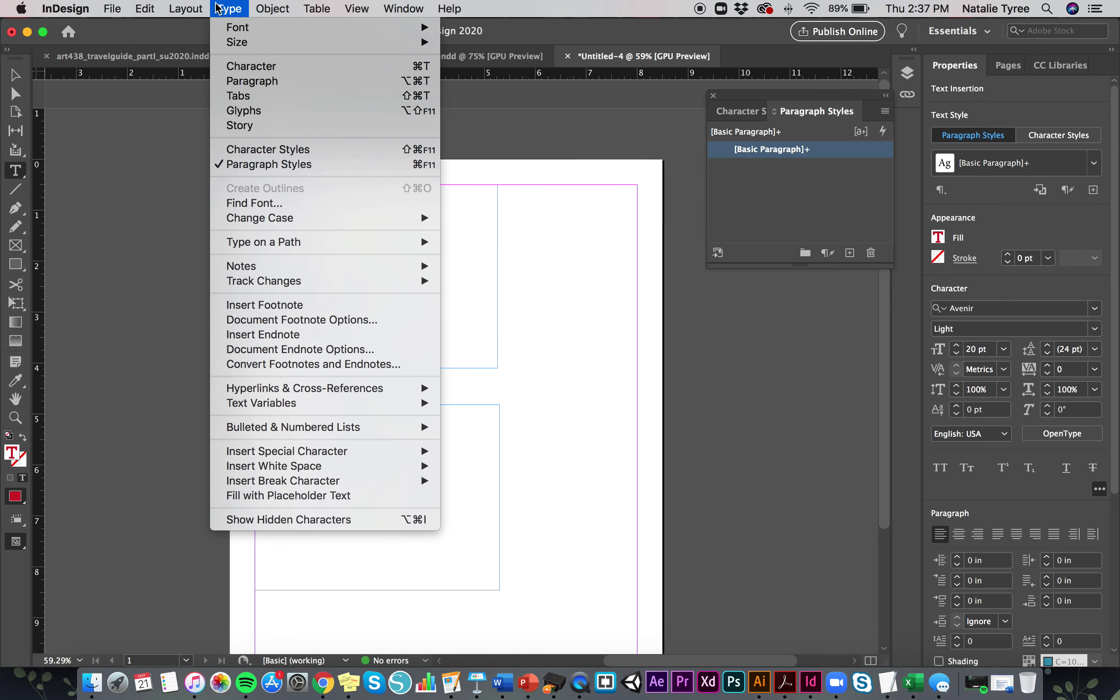
click(386, 496)
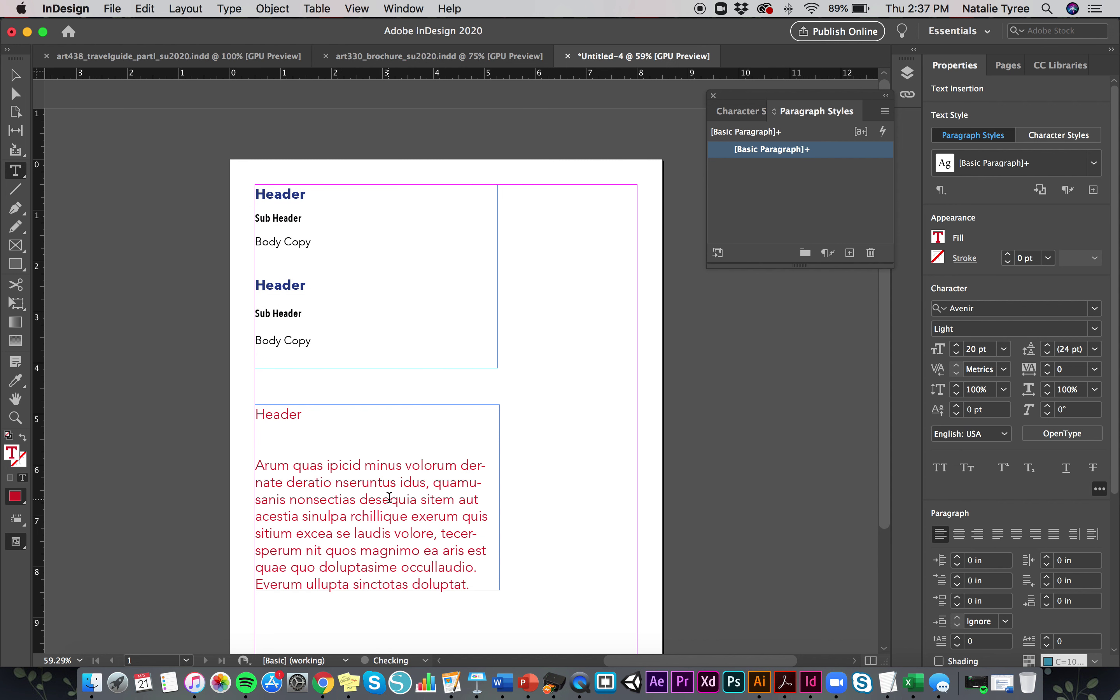
click(314, 448)
key(BackSpace)
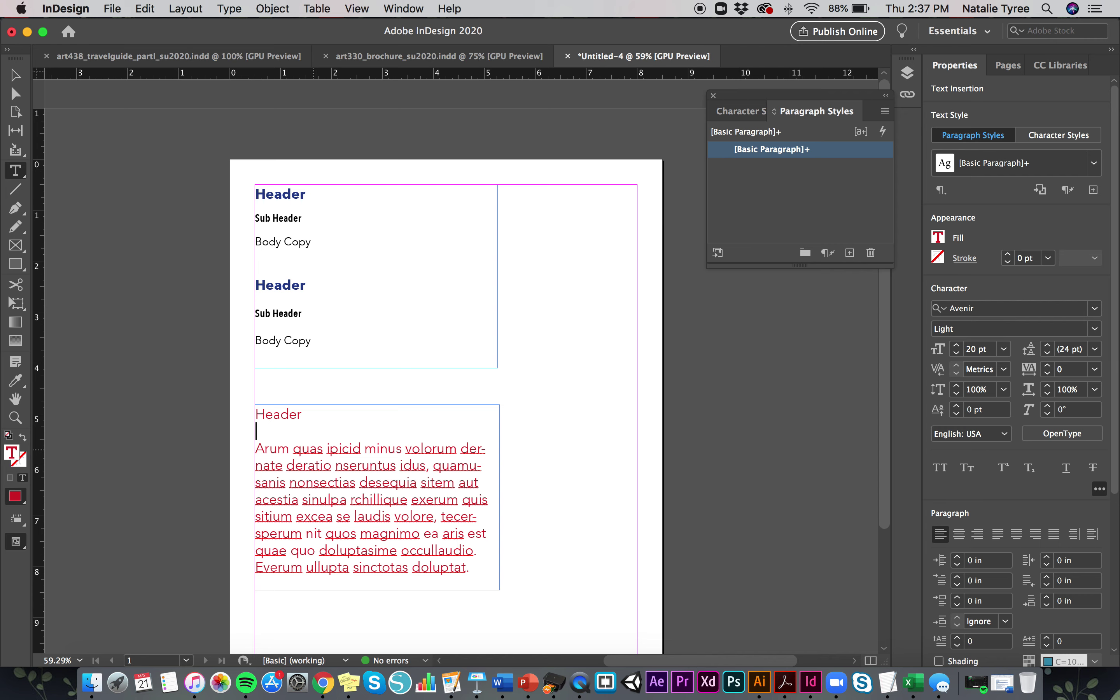
Nudge the placeholder text frame up to a Y position of about 4.4 in, just below the sample frame
click(16, 74)
scroll(170, 218, down, 3)
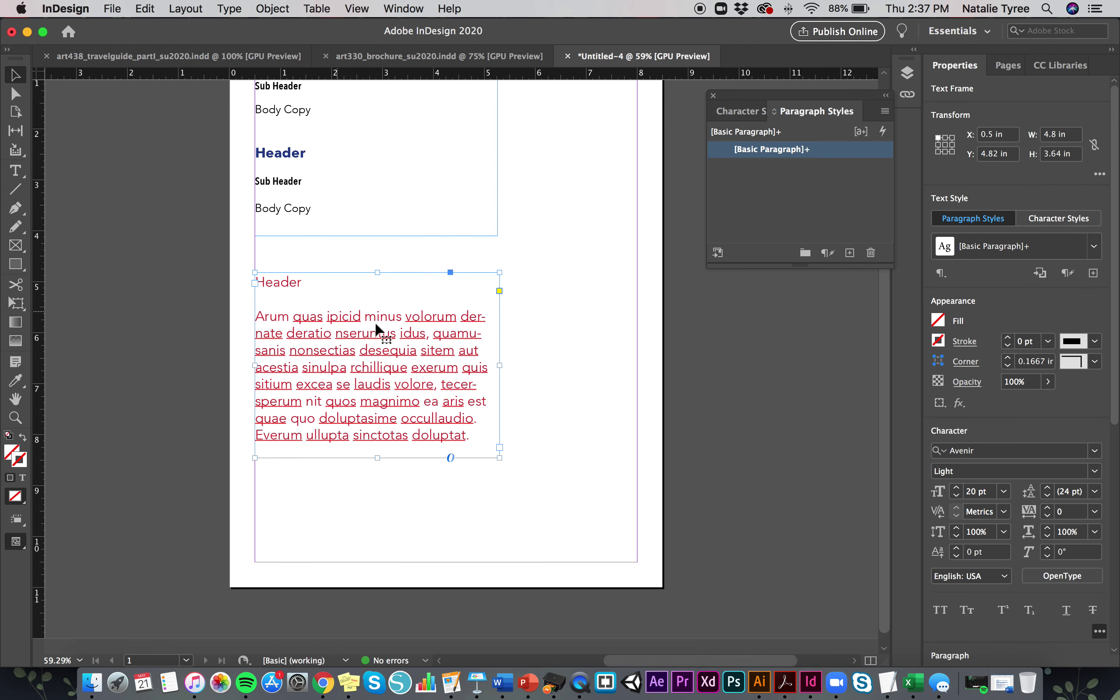
key(Up)
key(Up)
key(Up)
key(Up)
key(Up)
key(Up)
key(Up)
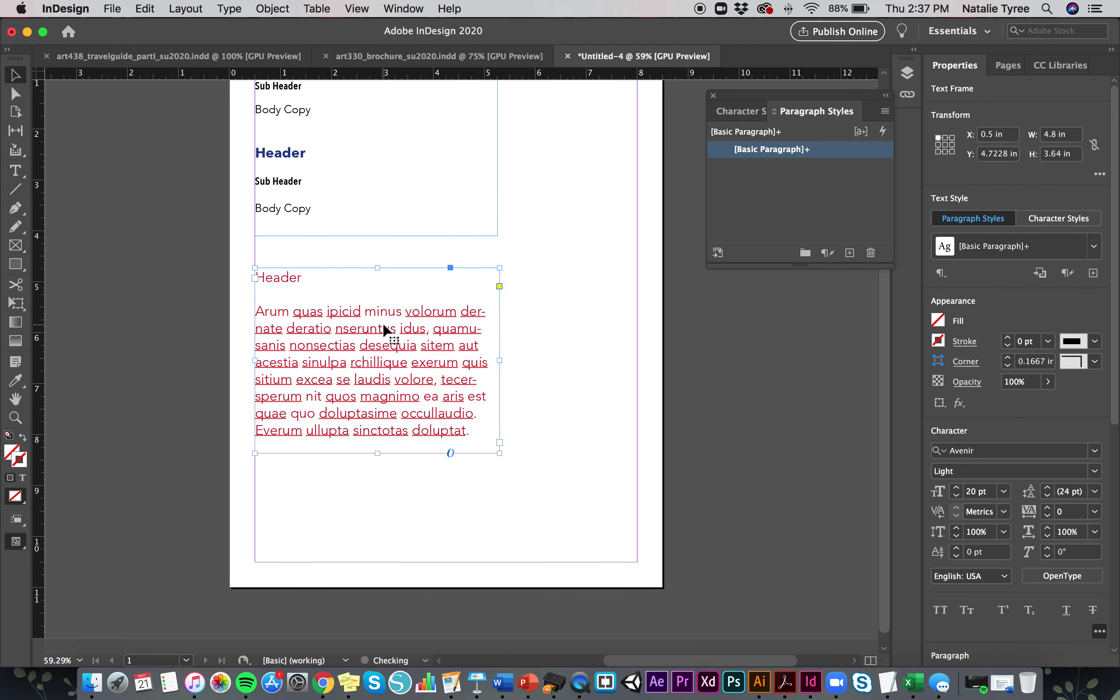
key(Up)
key(Up)
key(Up)
key(Up)
key(Up)
key(Up)
key(Up)
key(Up)
key(Up)
key(Up)
key(Up)
key(Up)
key(Up)
key(Up)
key(Up)
key(Up)
key(Up)
key(Up)
key(Up)
key(Up)
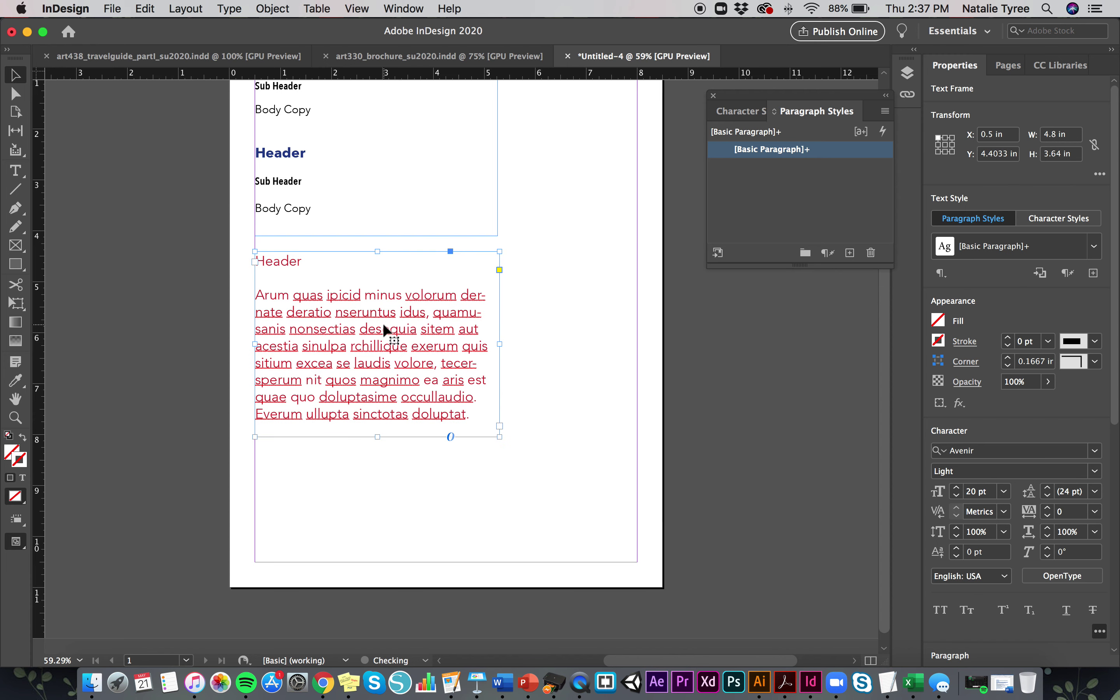
Resize the placeholder text frame to about 4.75 in wide and 5.44 in high
drag(378, 438, 378, 529)
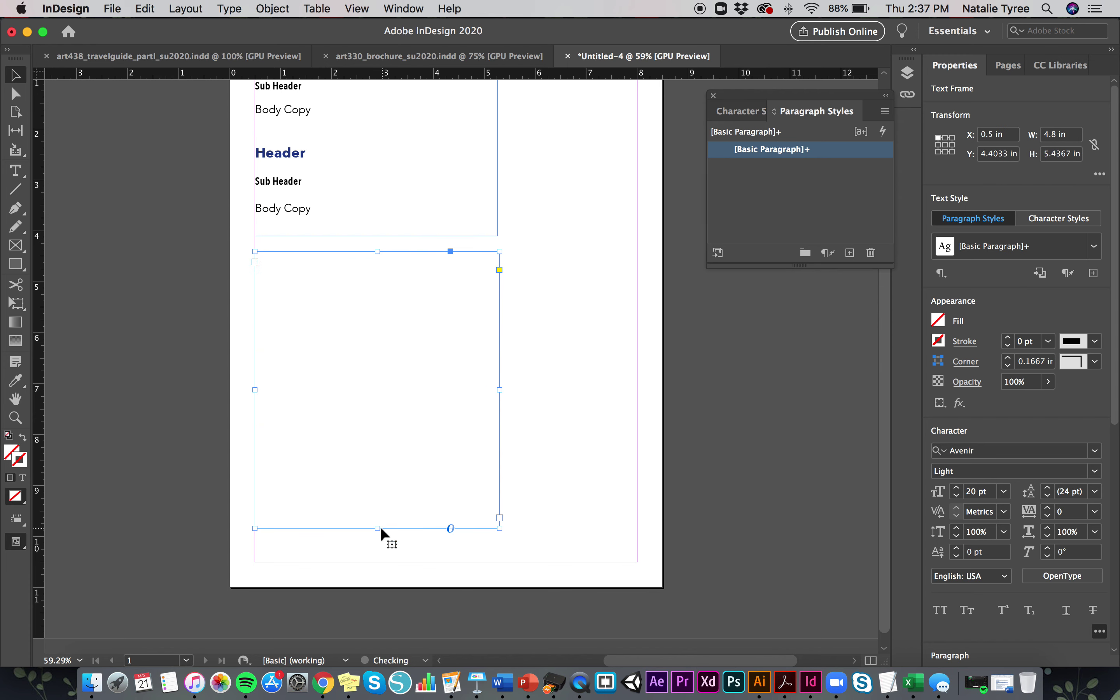
click(551, 406)
drag(498, 391, 497, 388)
click(515, 389)
scroll(515, 388, up, 3)
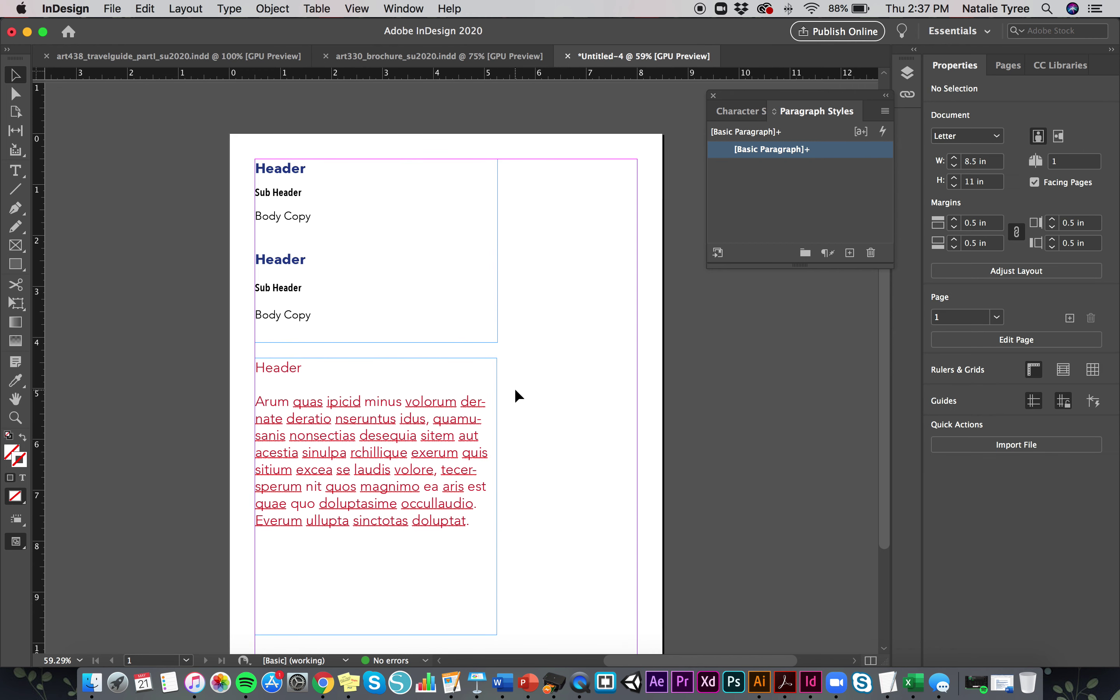
scroll(514, 388, down, 1)
Remove the remaining blank line between Header and the placeholder paragraph
click(399, 420)
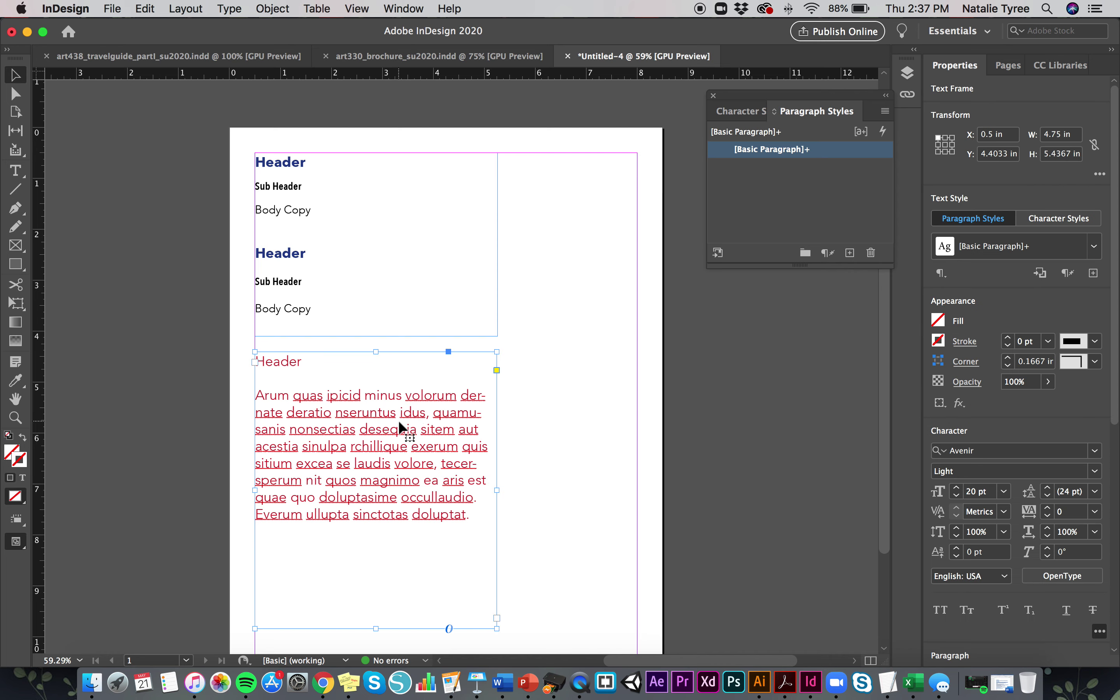
double_click(395, 426)
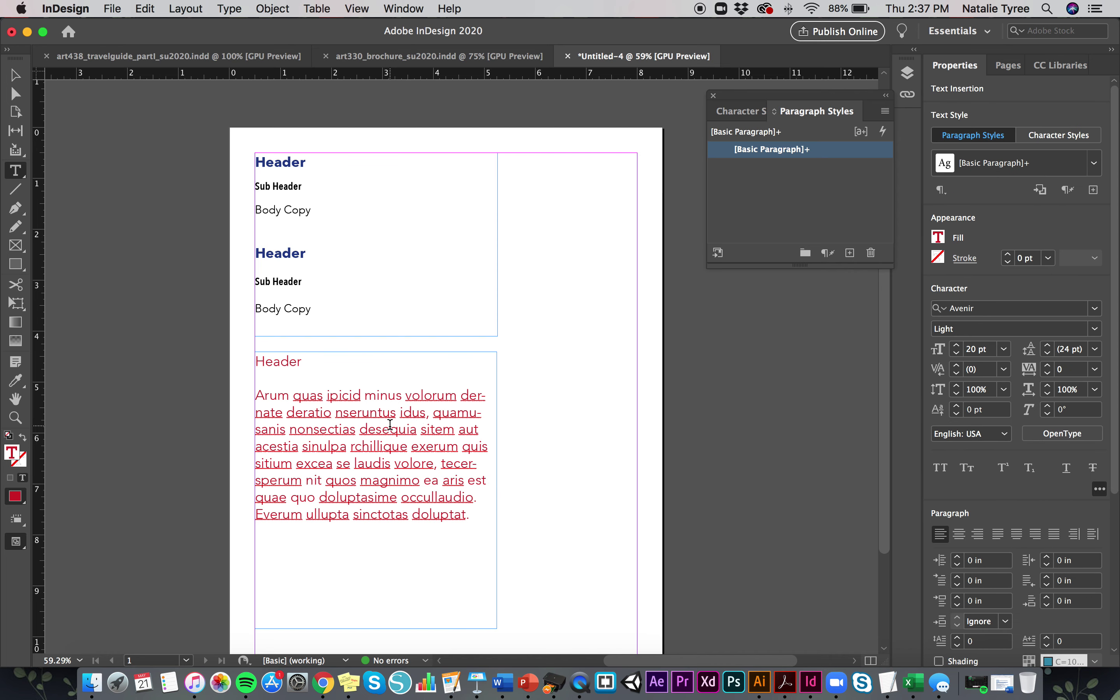
drag(472, 516, 233, 398)
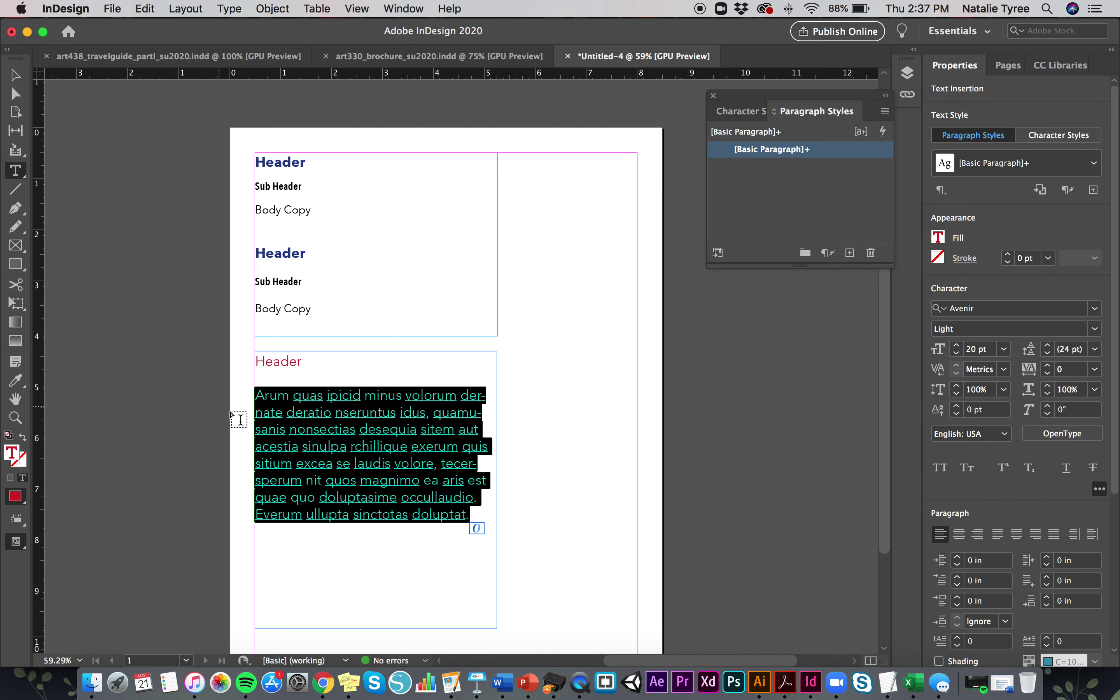
scroll(1075, 543, down, 5)
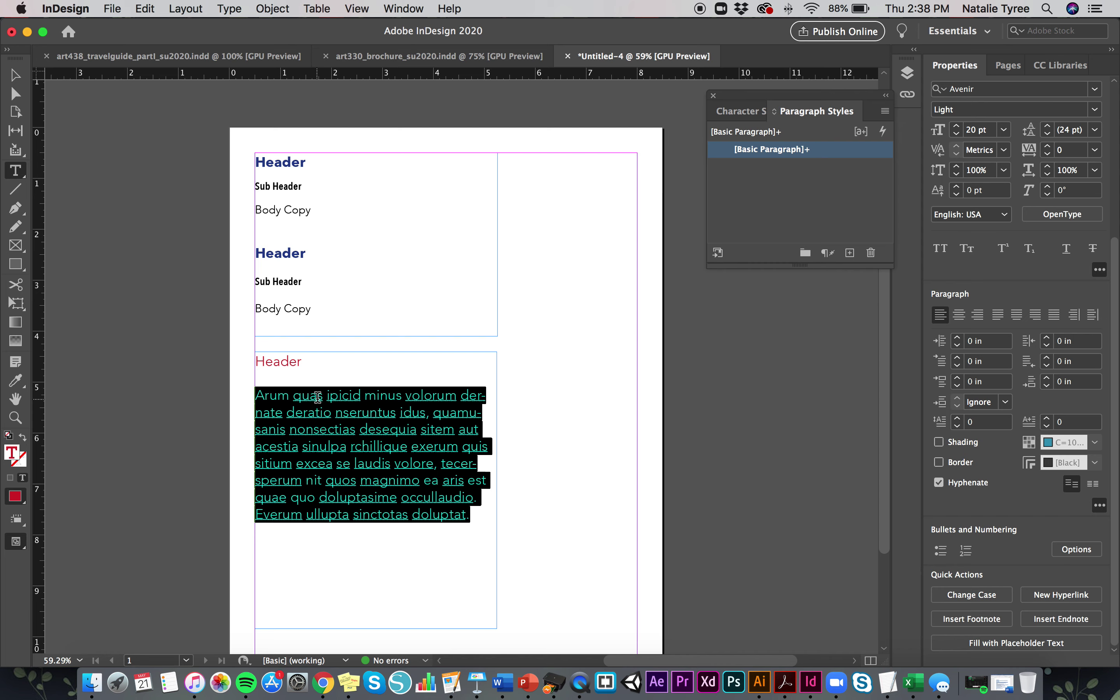
click(296, 377)
key(BackSpace)
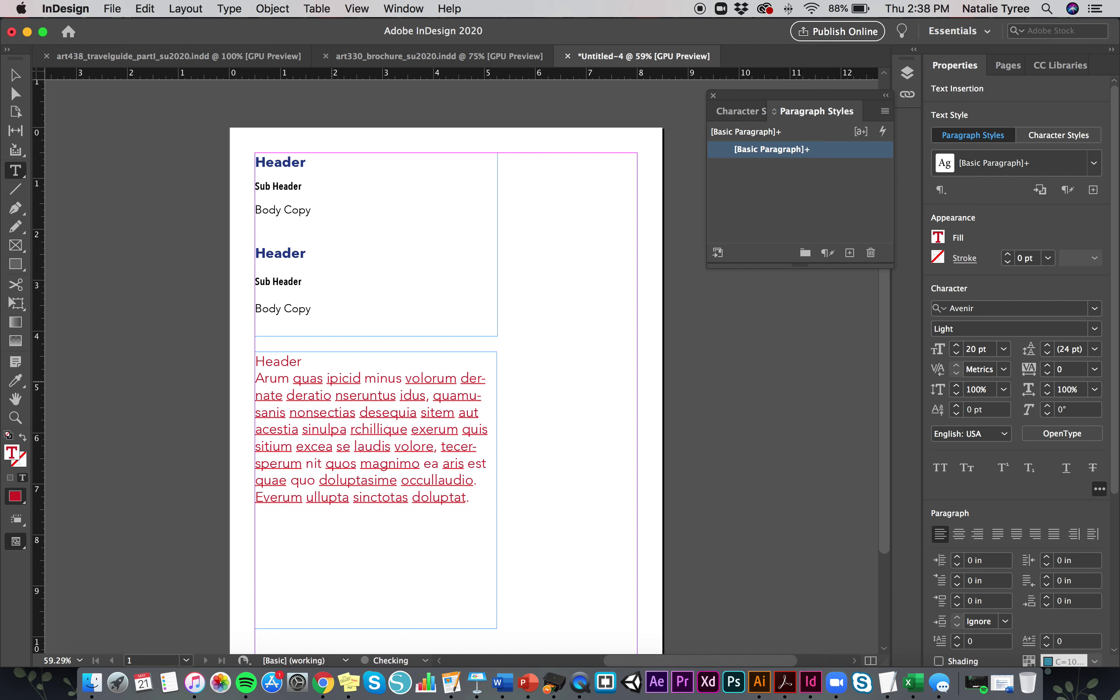
Set the space after to 0.0625 in for the Header line and the placeholder paragraph
drag(472, 498, 236, 358)
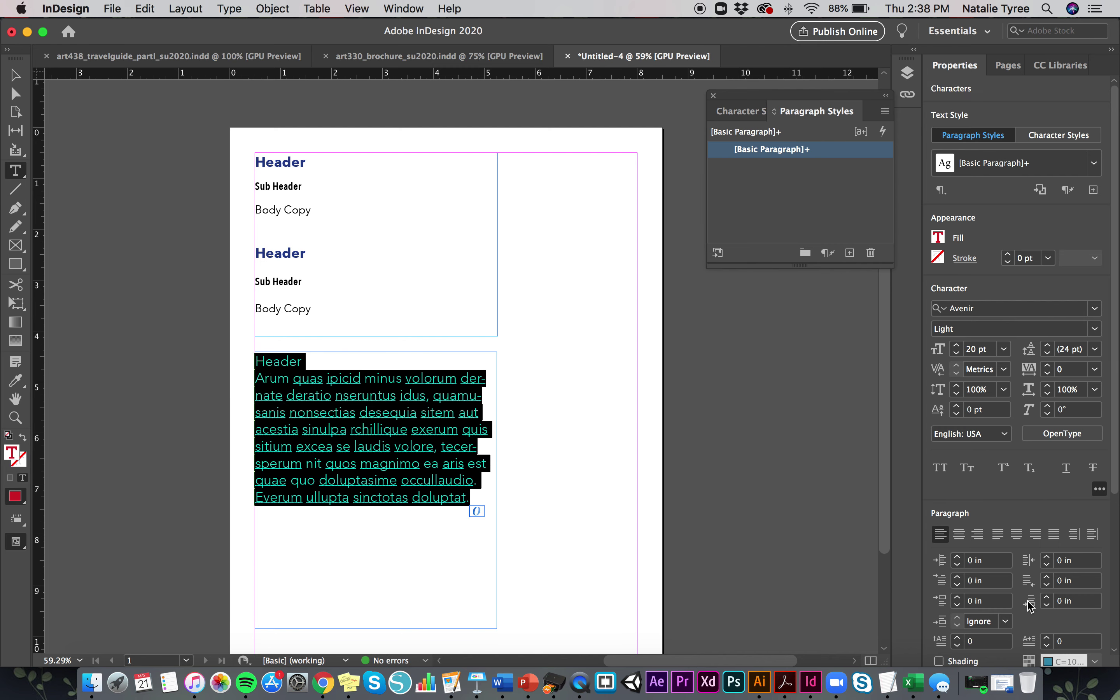
click(1048, 597)
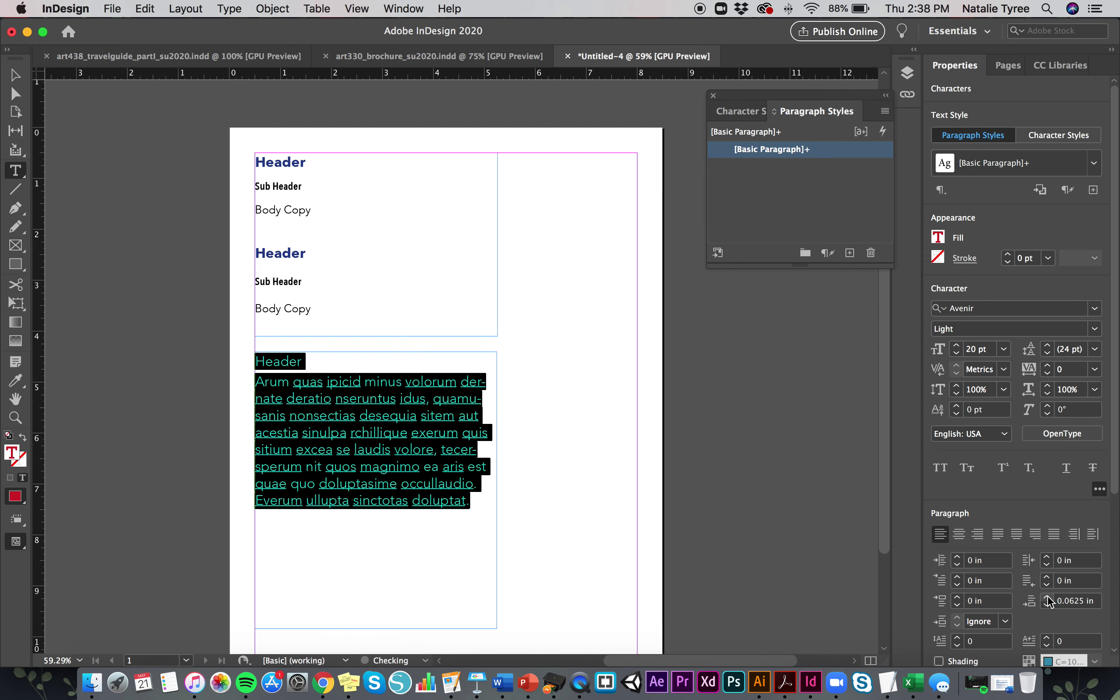
click(305, 357)
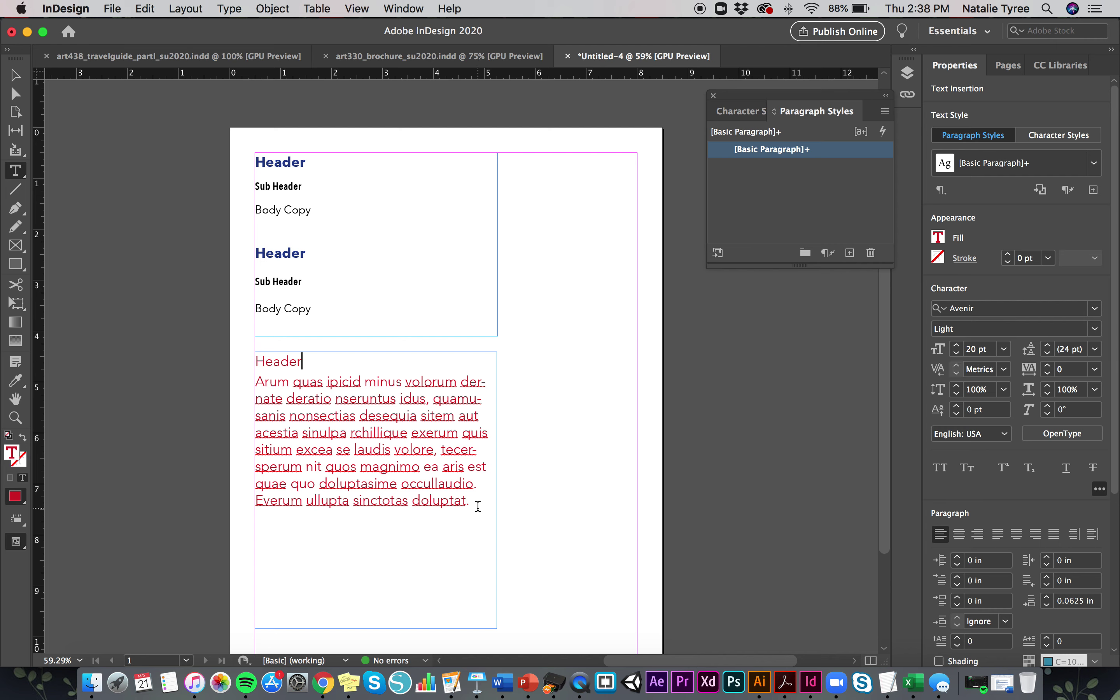
Create a paragraph style from all the text in the lower frame, apply it, name it Main Style, and deselect the frame
drag(478, 506, 252, 358)
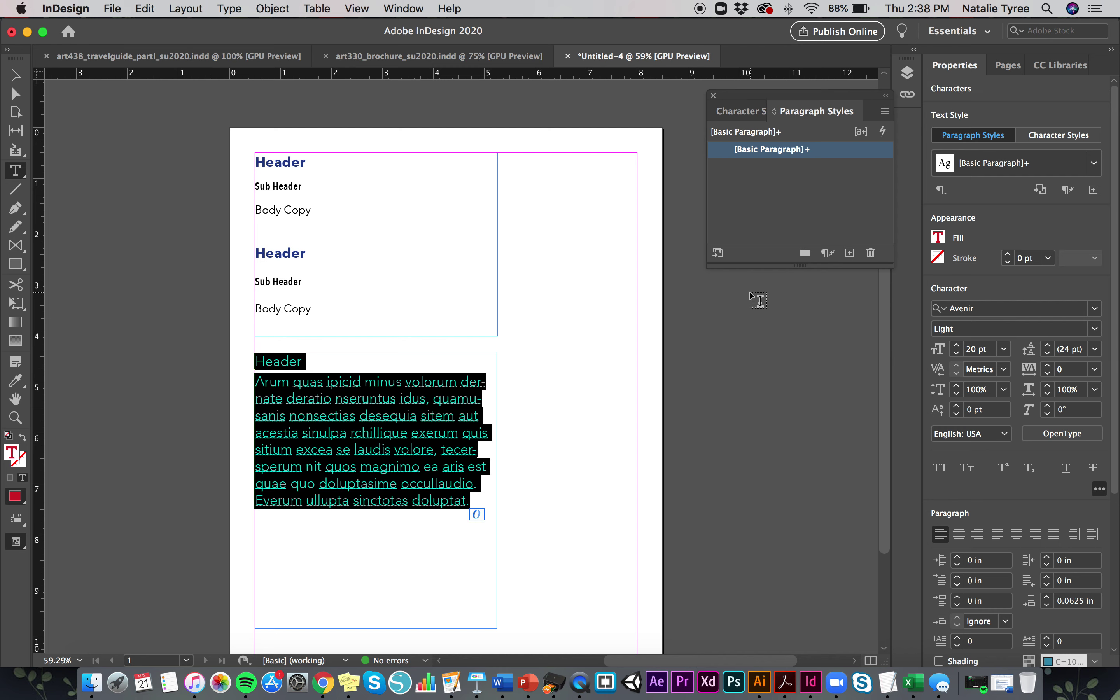
click(850, 253)
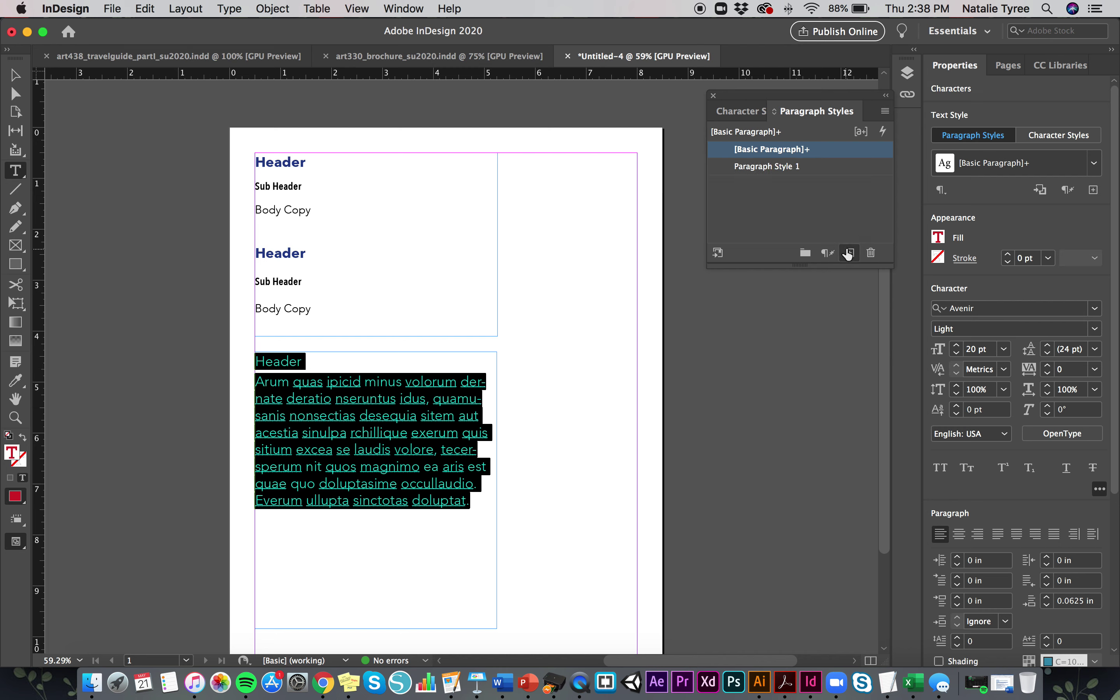
click(783, 168)
click(783, 167)
double_click(769, 165)
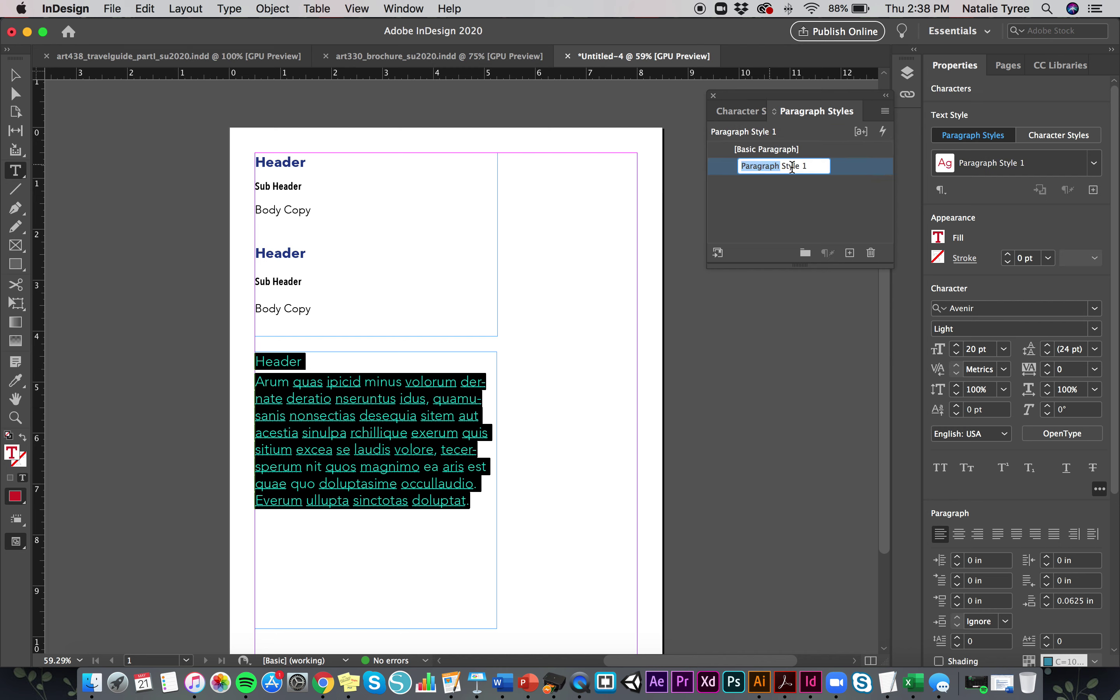
triple_click(800, 167)
text(Main )
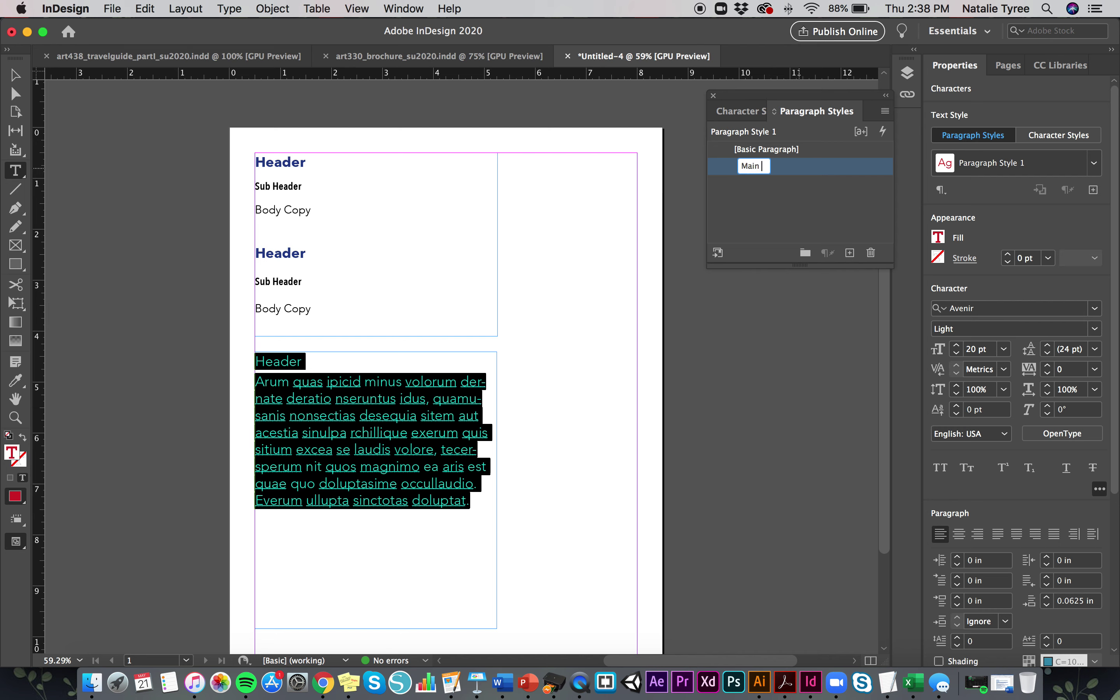
text(Style)
key(Return)
click(15, 75)
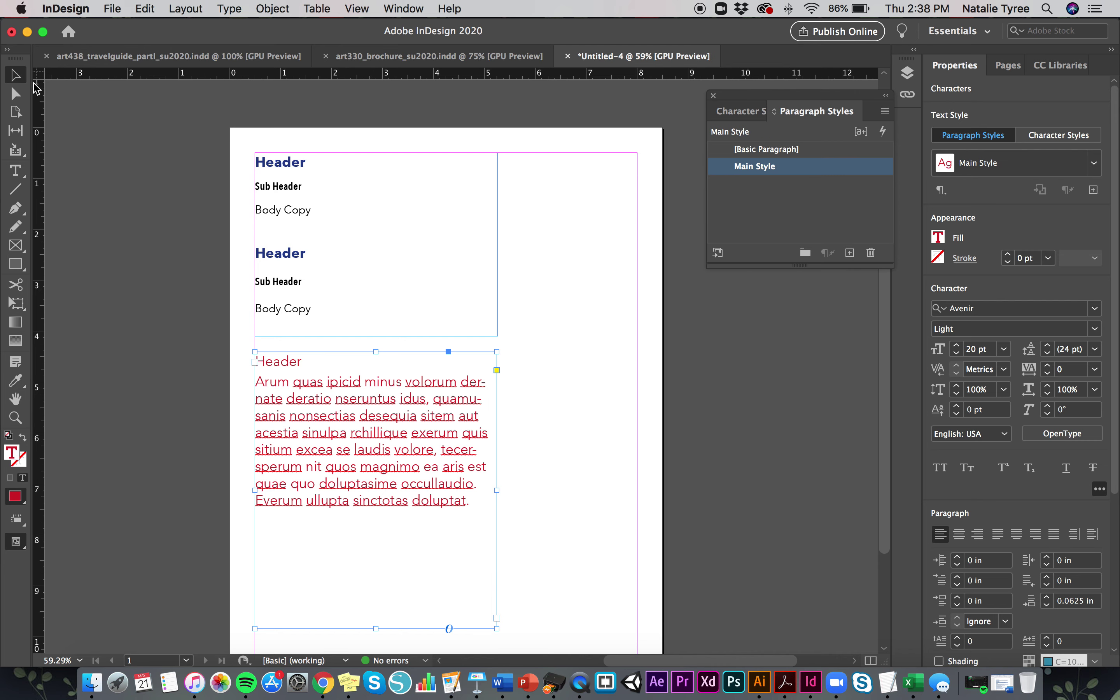
click(55, 119)
Draw an empty text frame beside the existing frames and apply the bodycopy character style to all the text in the lower frame
click(15, 170)
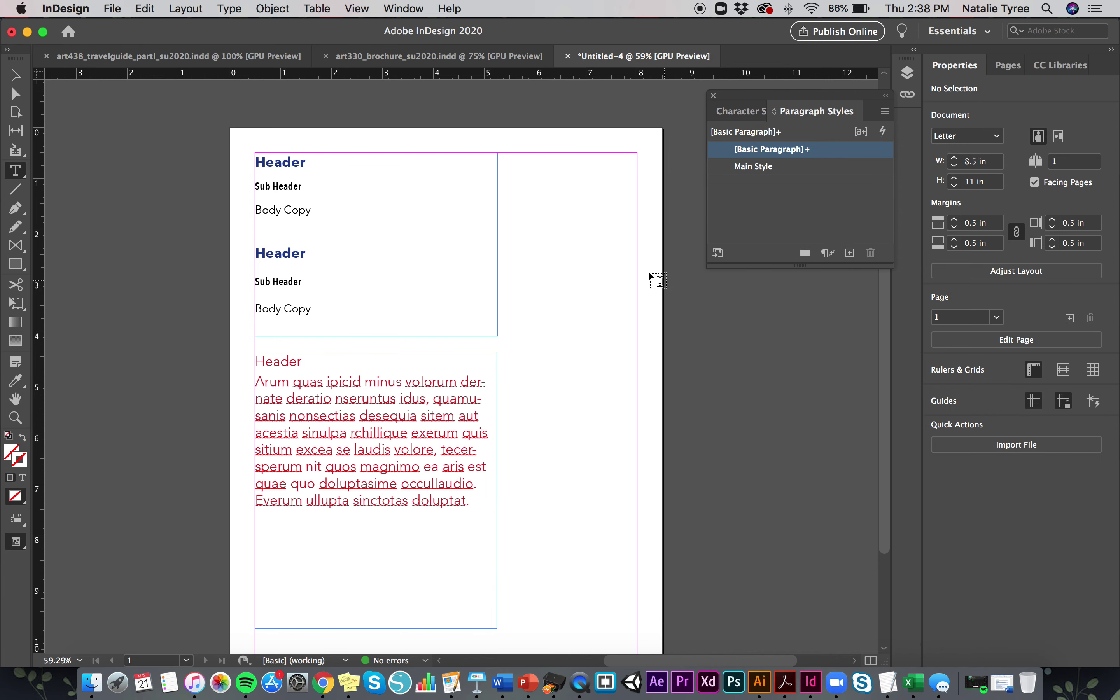
drag(523, 203, 639, 459)
drag(473, 502, 230, 367)
click(740, 111)
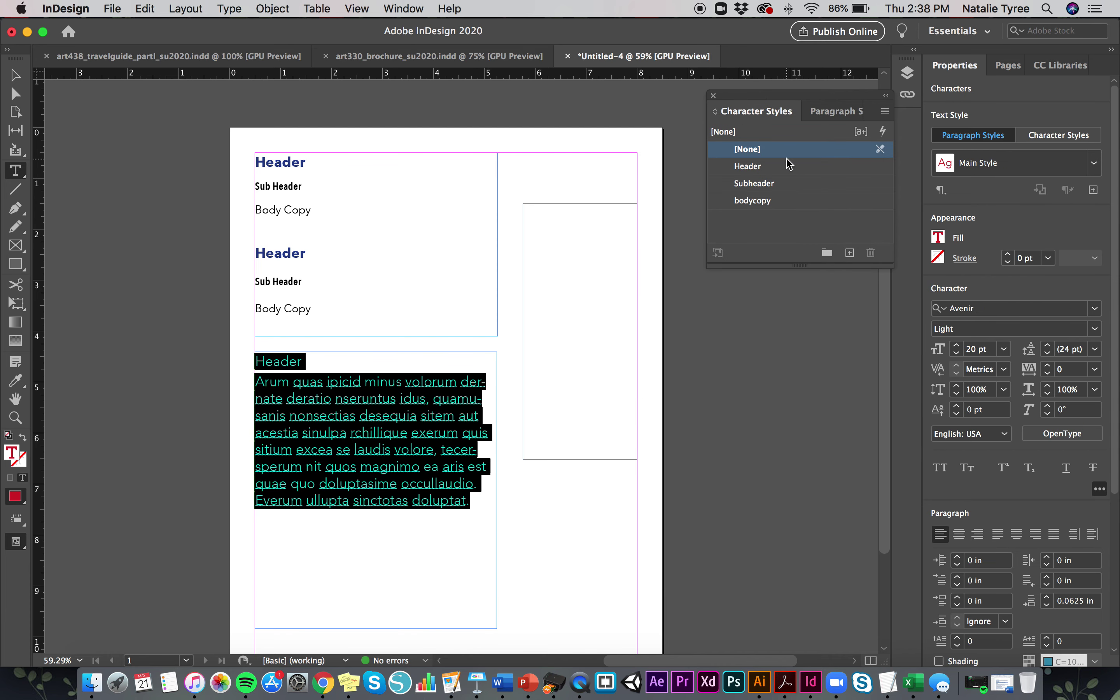
click(776, 202)
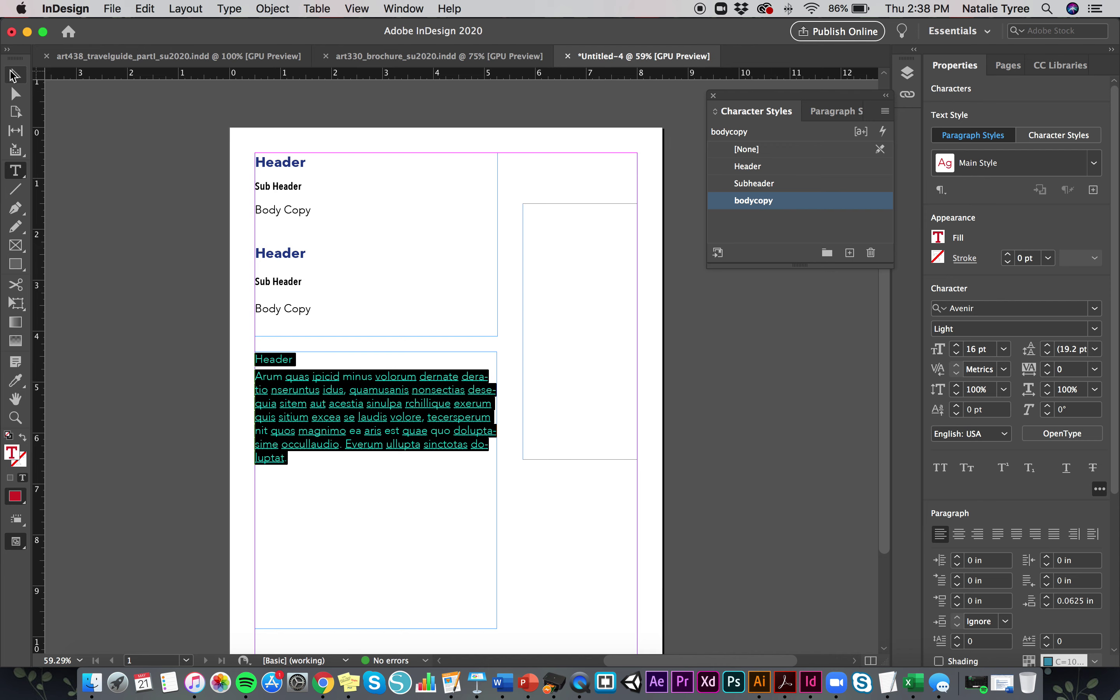
Set the bodycopy character style's colour to [Black], with all the text in the lower frame selected
click(14, 76)
click(93, 125)
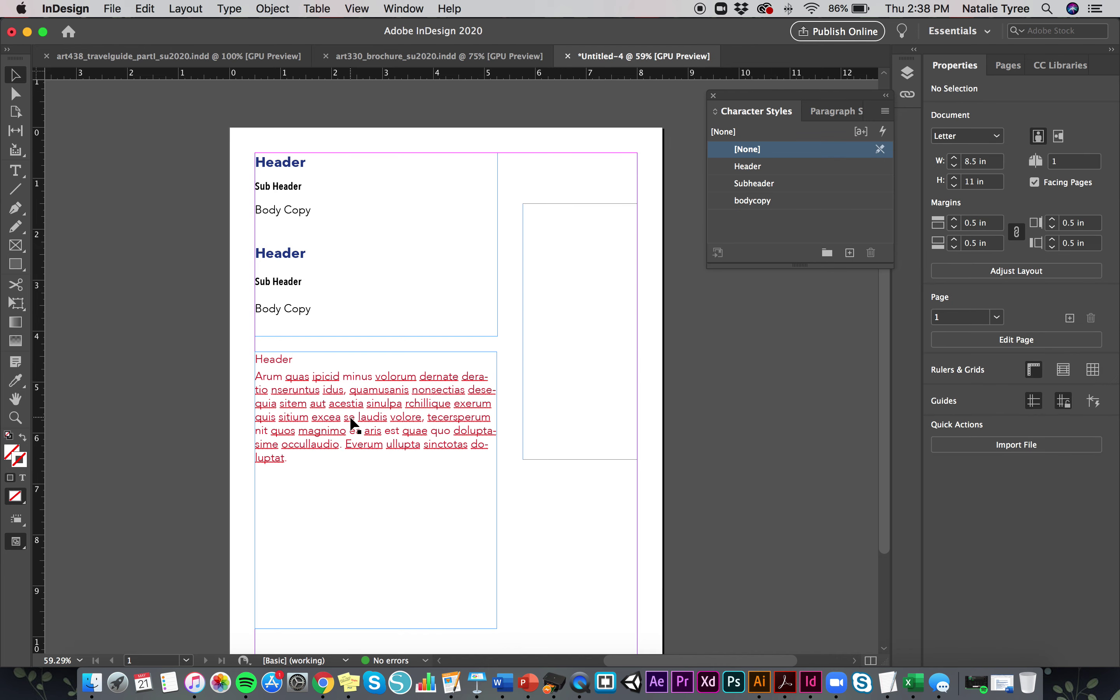
double_click(305, 465)
drag(304, 470, 229, 352)
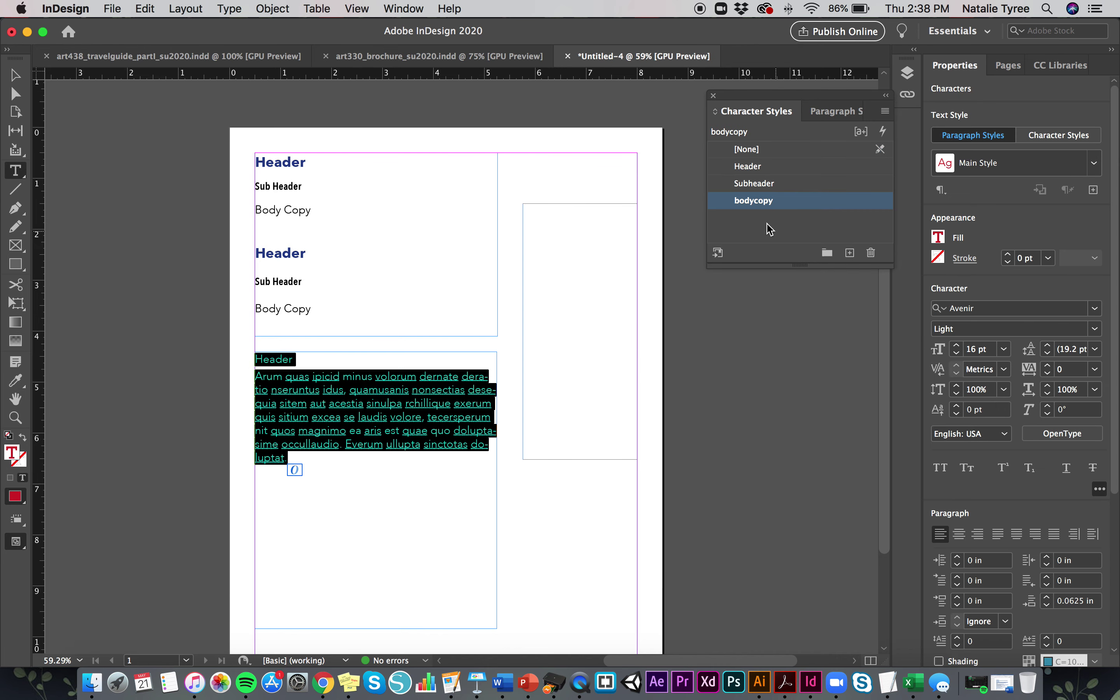
double_click(763, 204)
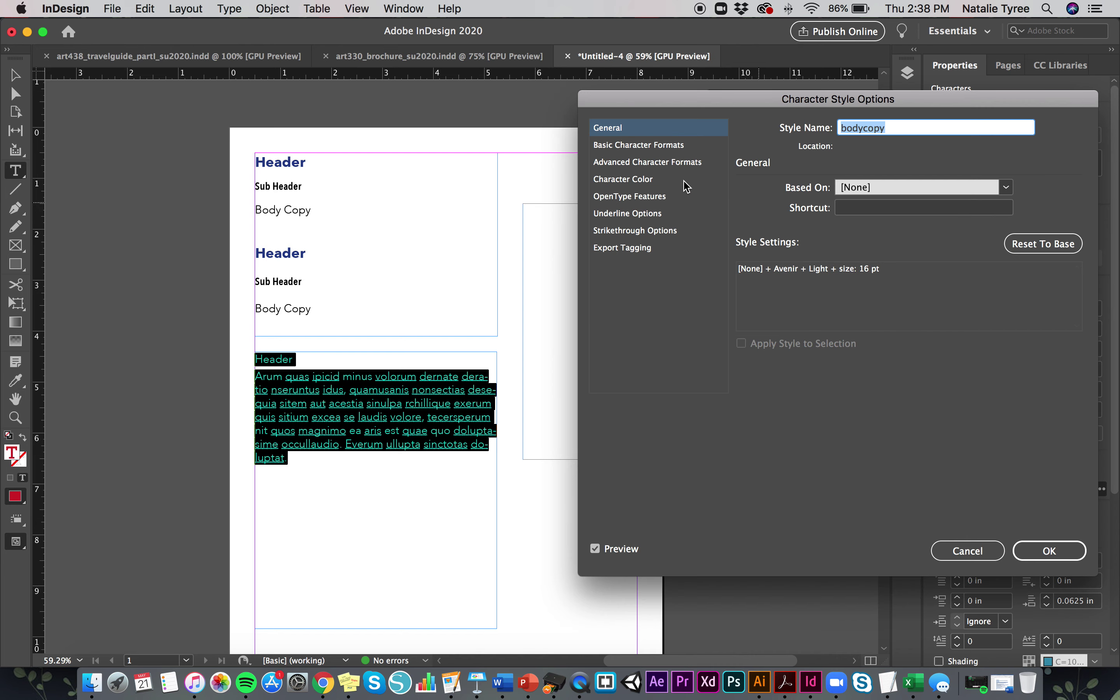
click(623, 179)
click(856, 194)
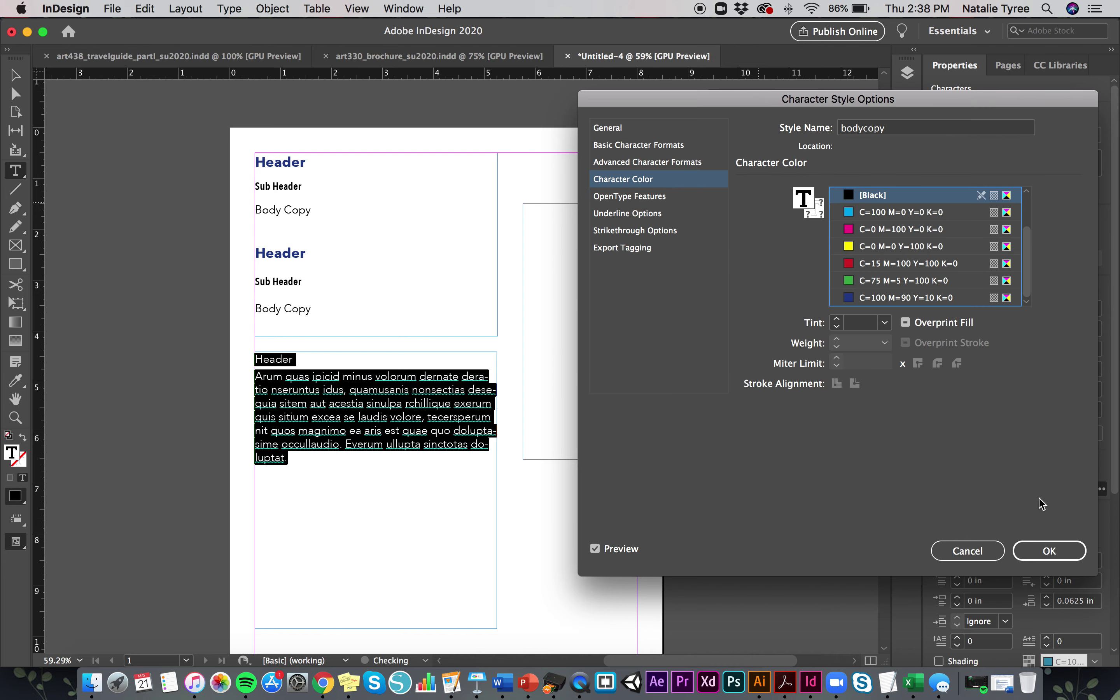
click(1047, 555)
click(468, 456)
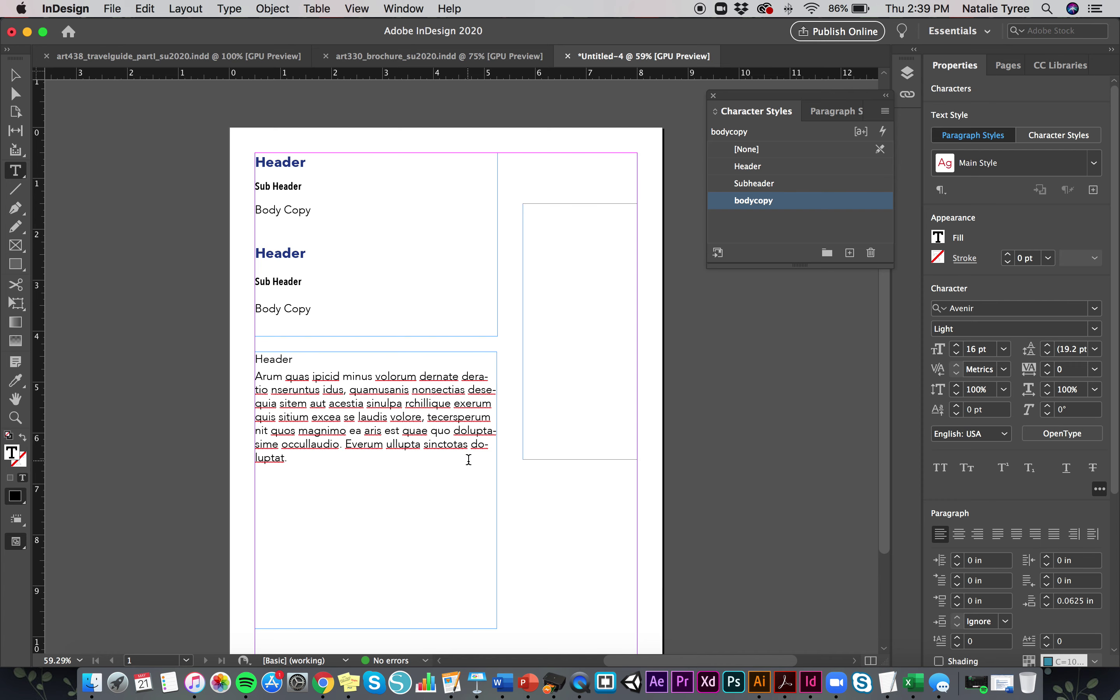
Fill the empty narrow frame with placeholder text and apply the bodycopy character style to all of it
click(575, 252)
click(229, 8)
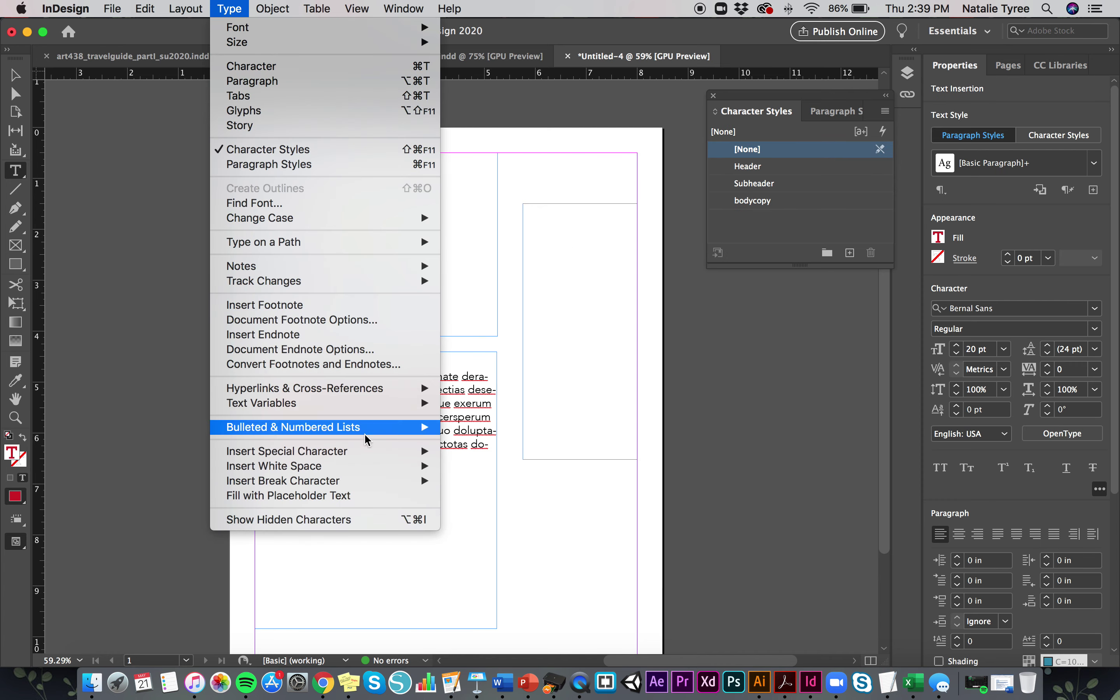
click(388, 495)
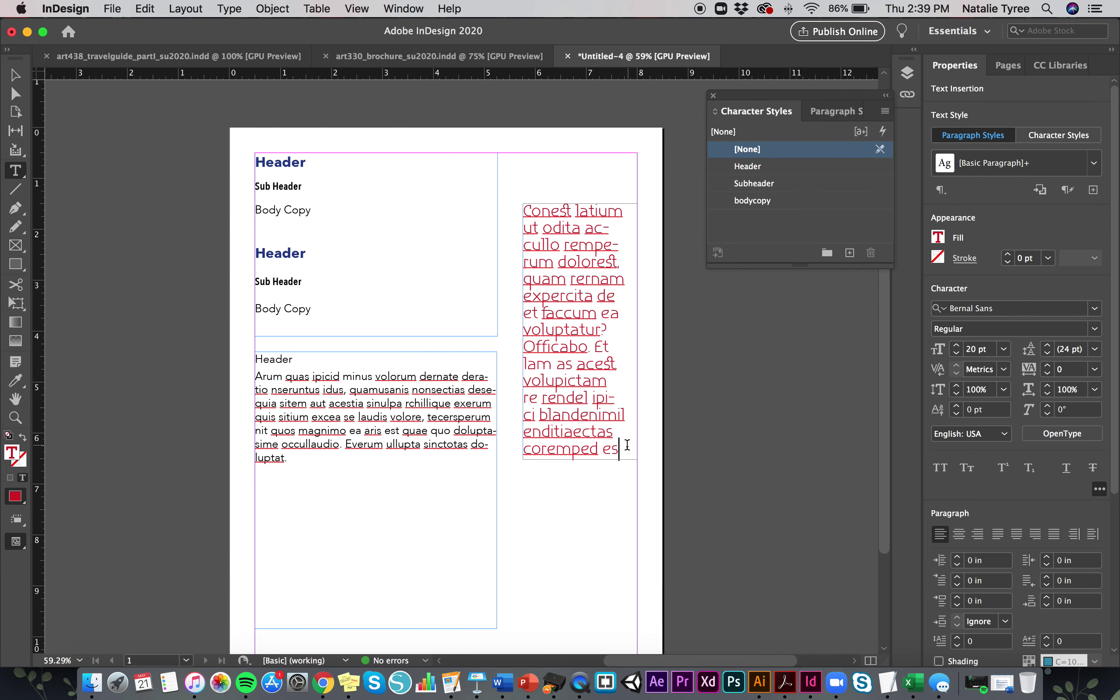
drag(625, 446, 469, 191)
click(773, 201)
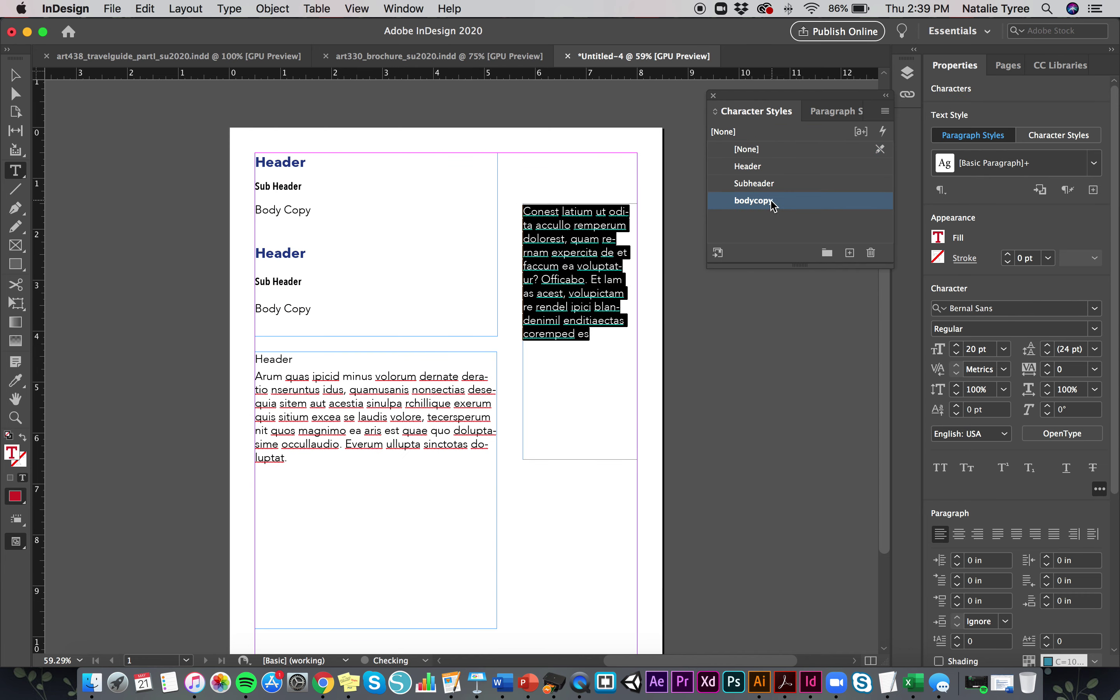
Add the line "Header" above the placeholder paragraph in the narrow frame
click(545, 212)
click(524, 212)
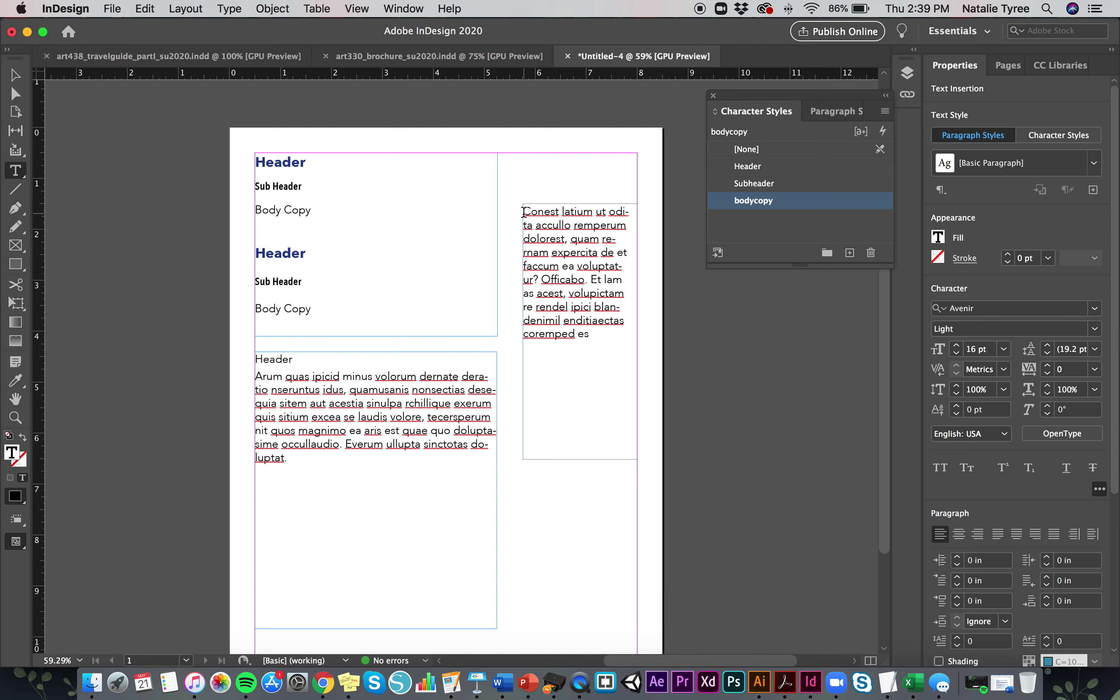
key(Return)
text(Header)
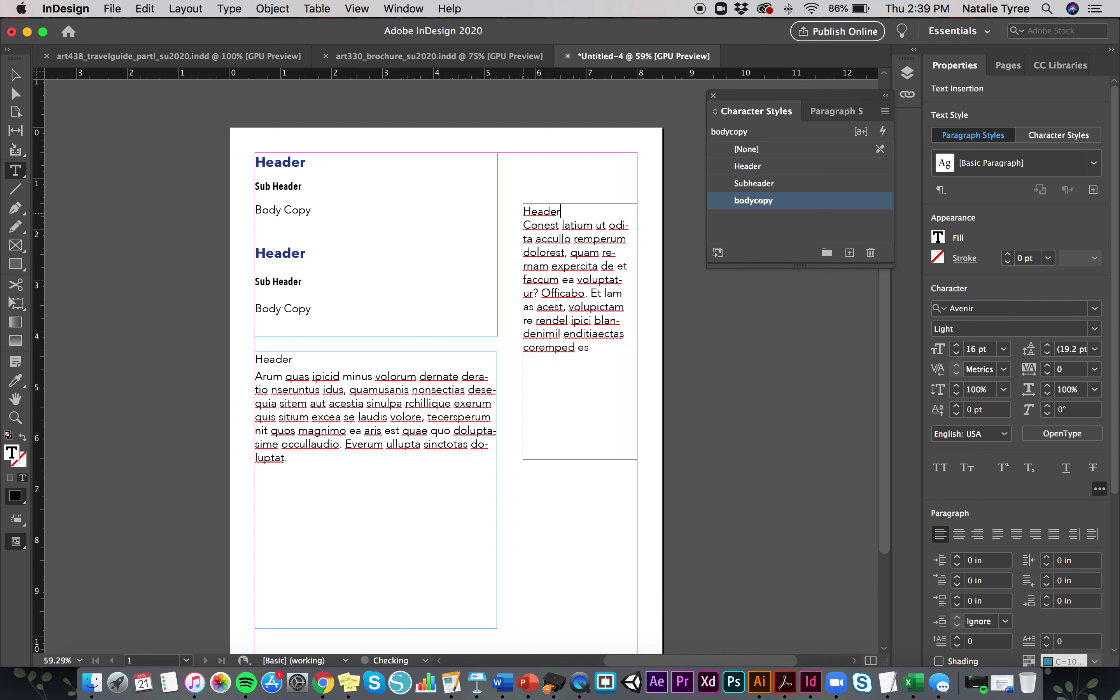
Apply the Main Style paragraph style to the Header line and placeholder paragraph in the narrow frame
click(570, 266)
drag(602, 352, 520, 205)
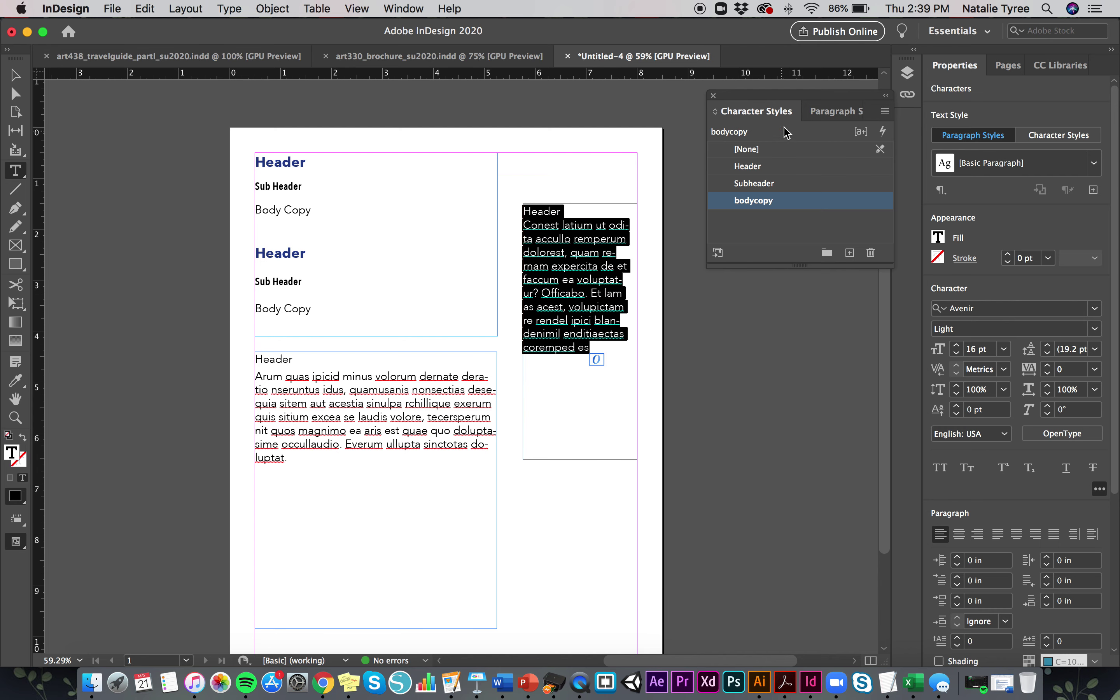
click(826, 112)
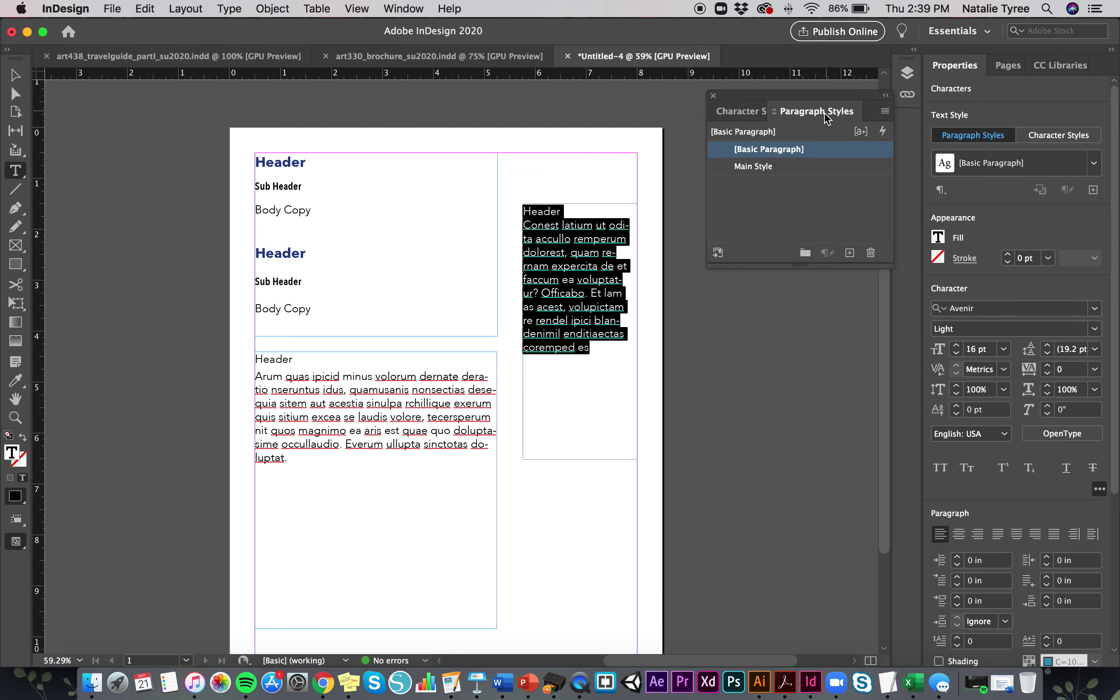
click(767, 168)
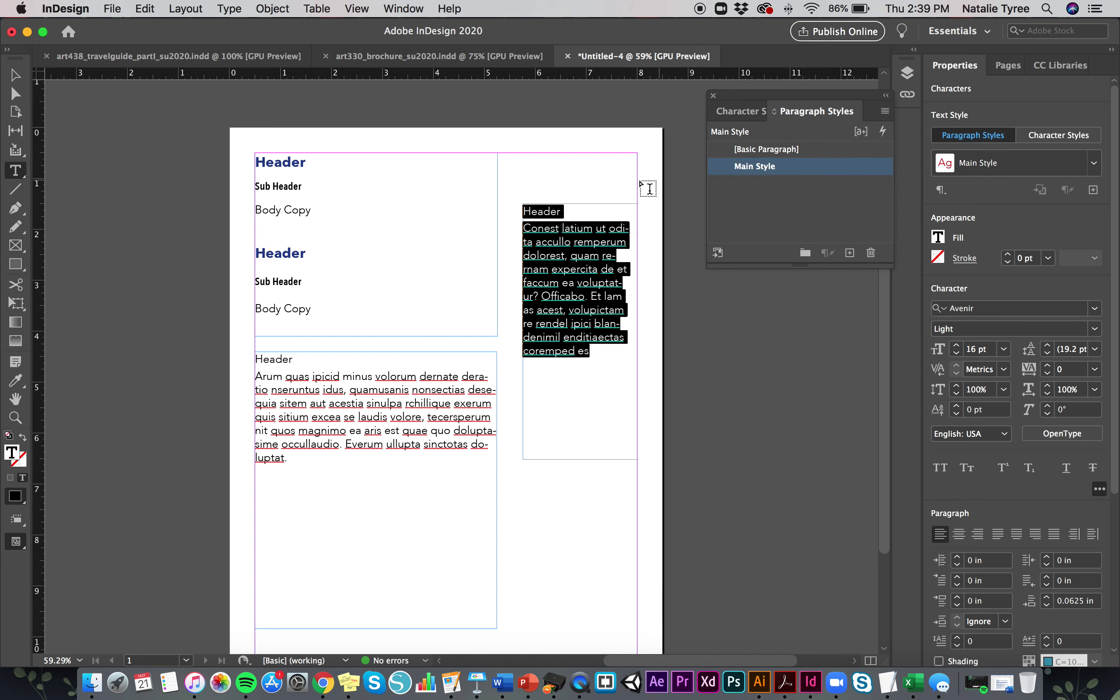
click(592, 206)
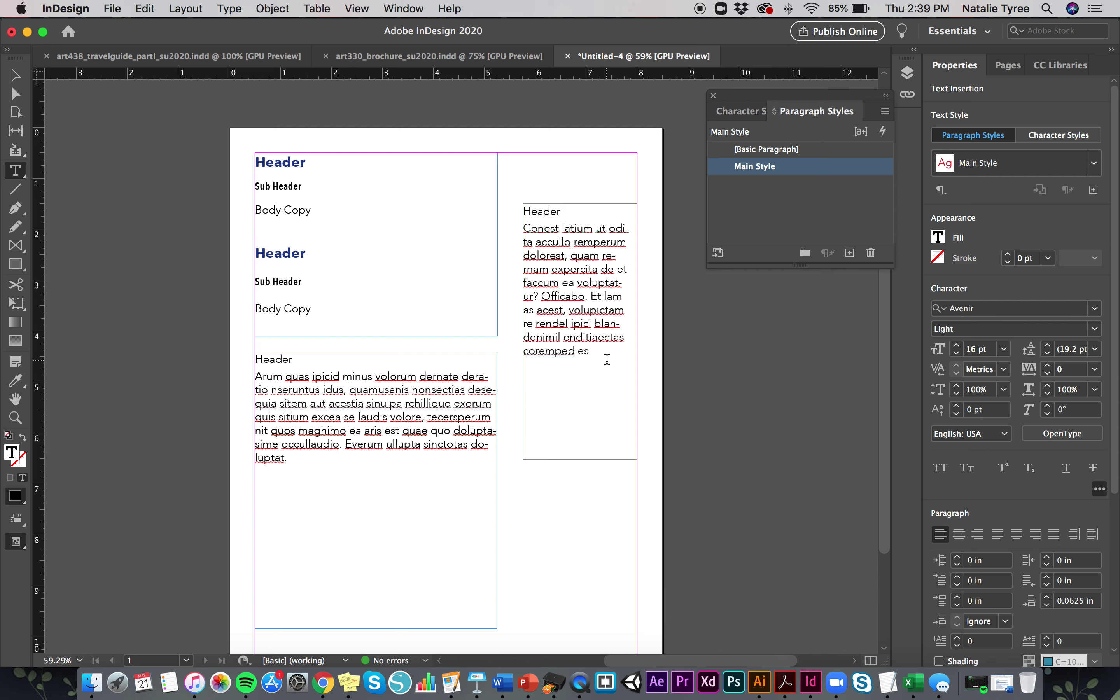
Create a paragraph style from all the text in the narrow frame, apply it and name it Style2
drag(602, 354, 509, 181)
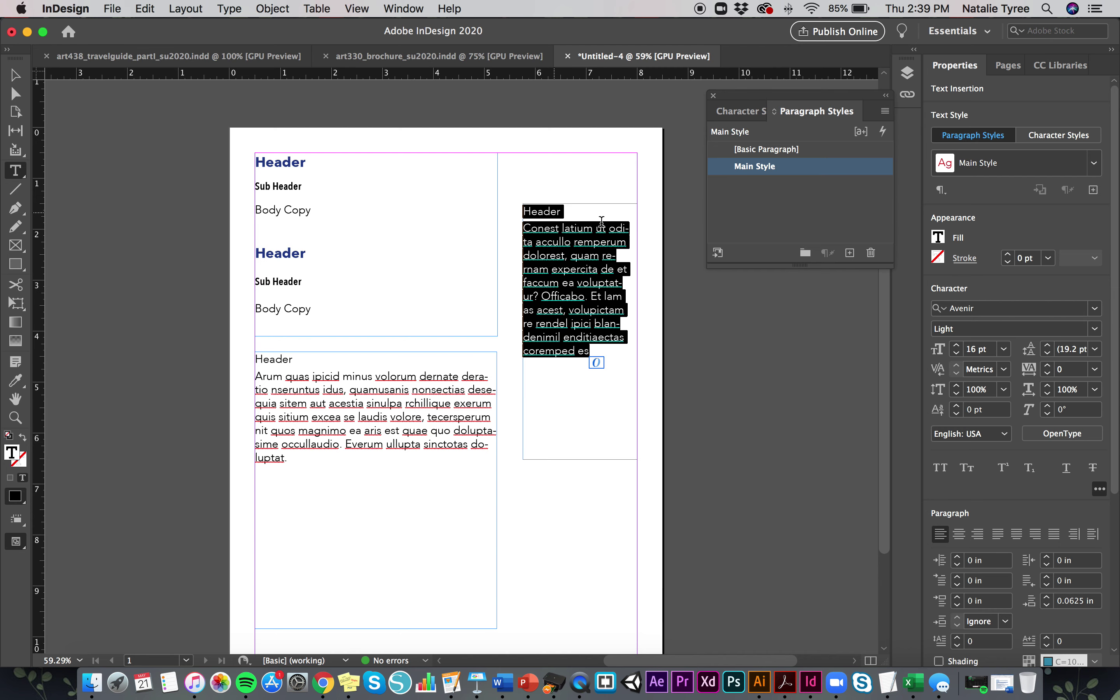
click(850, 253)
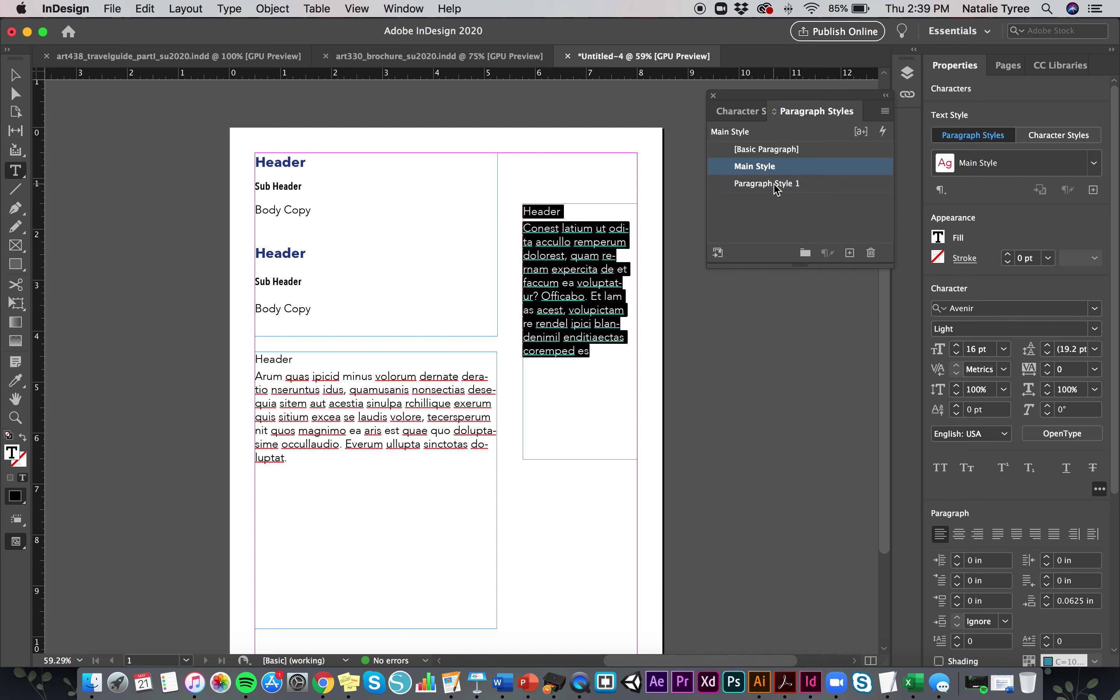
click(777, 185)
click(797, 185)
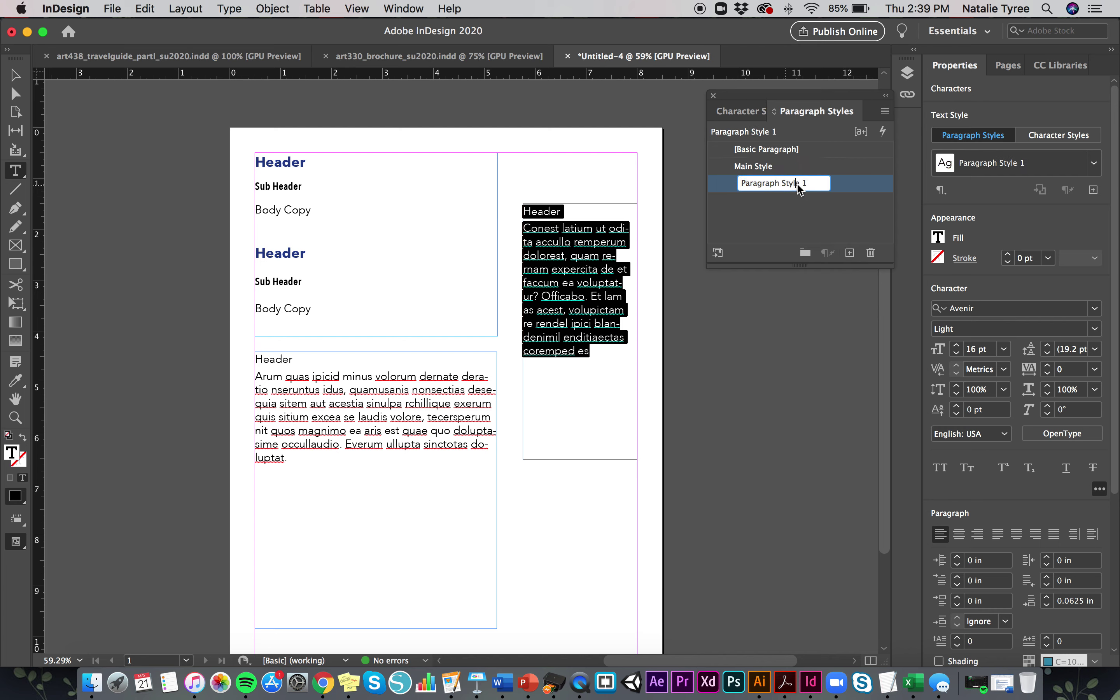
key(super+a)
text(Style)
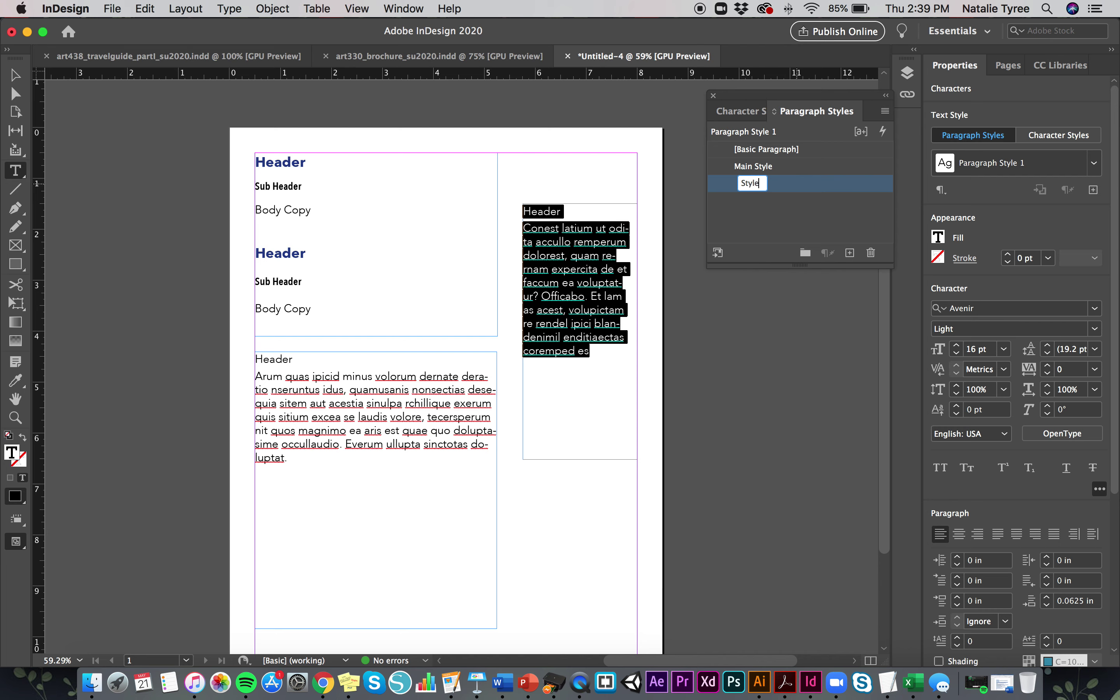
text(2)
click(811, 204)
click(753, 186)
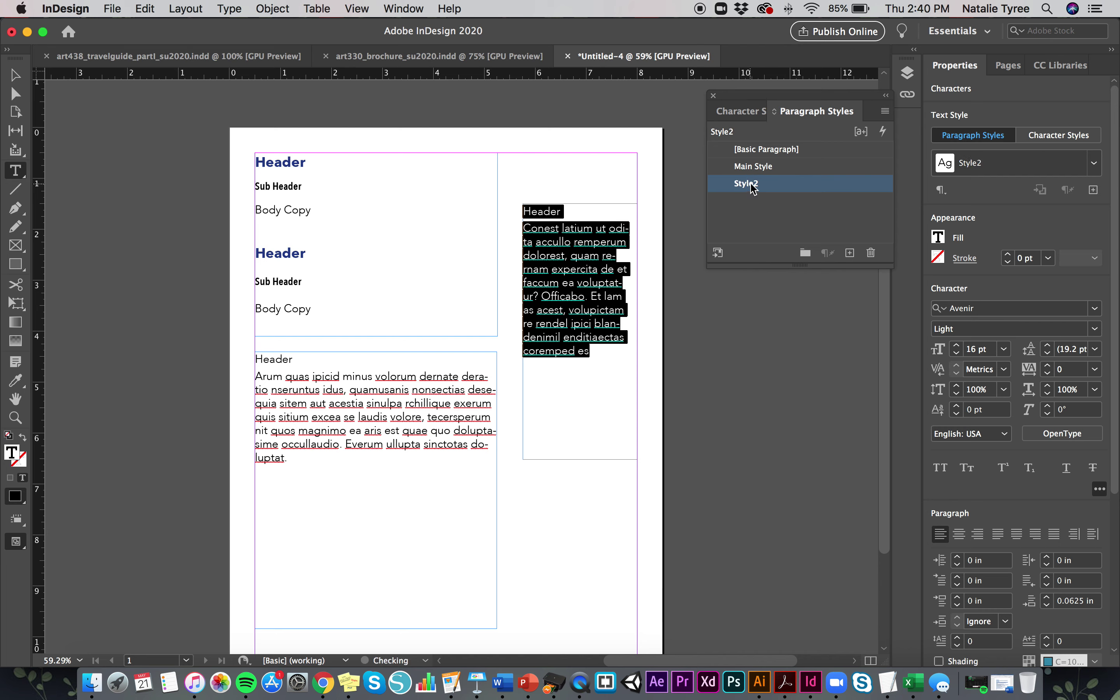
click(753, 186)
click(804, 242)
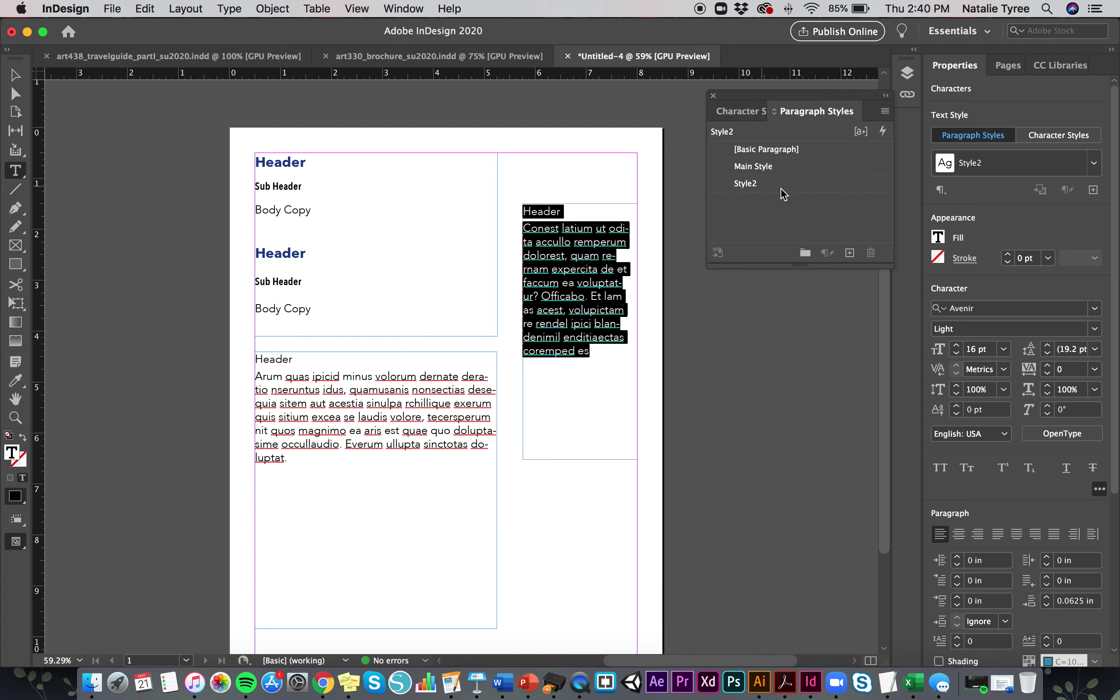
Edit the Style2 paragraph style's basic character formats and set the leading to 25 pt
double_click(814, 185)
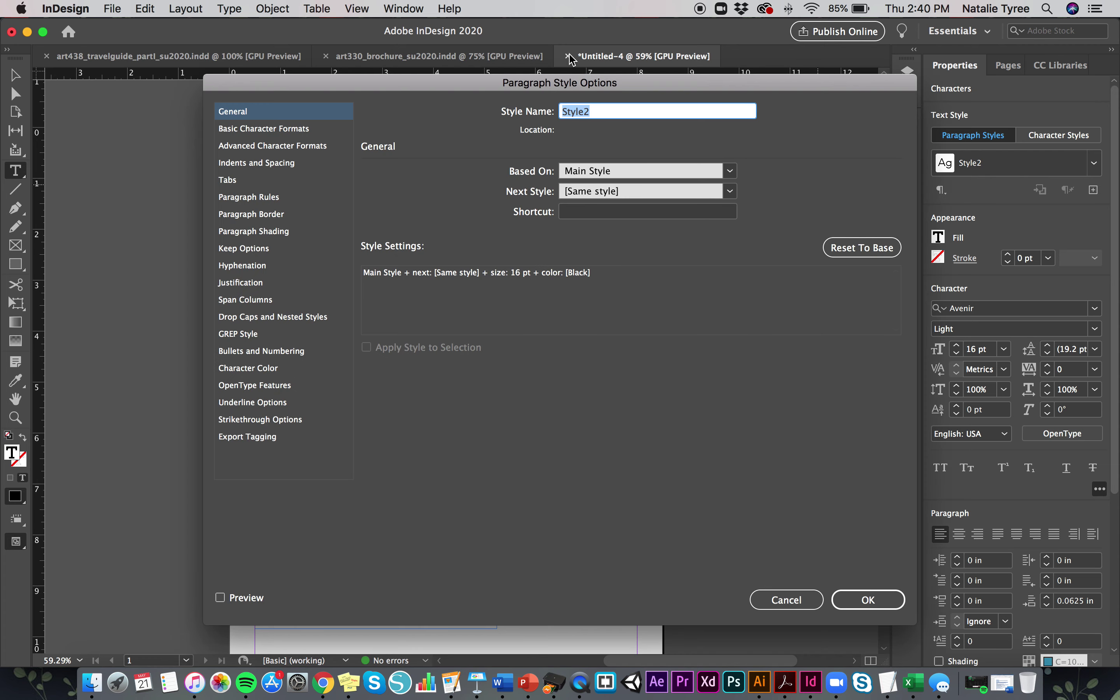
drag(447, 84, 650, 43)
click(497, 89)
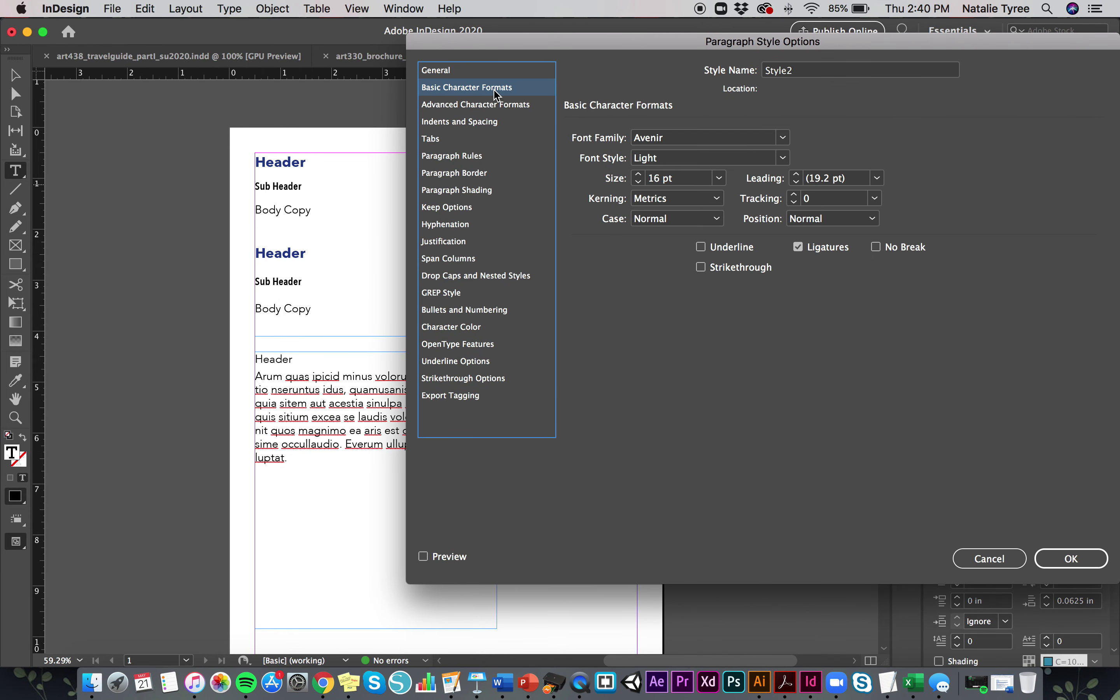
click(795, 173)
click(796, 174)
click(796, 175)
click(795, 174)
click(795, 174)
click(796, 174)
Set Style2's first line indent to 0.0625 in and save the style changes
drag(552, 51, 606, 53)
click(552, 124)
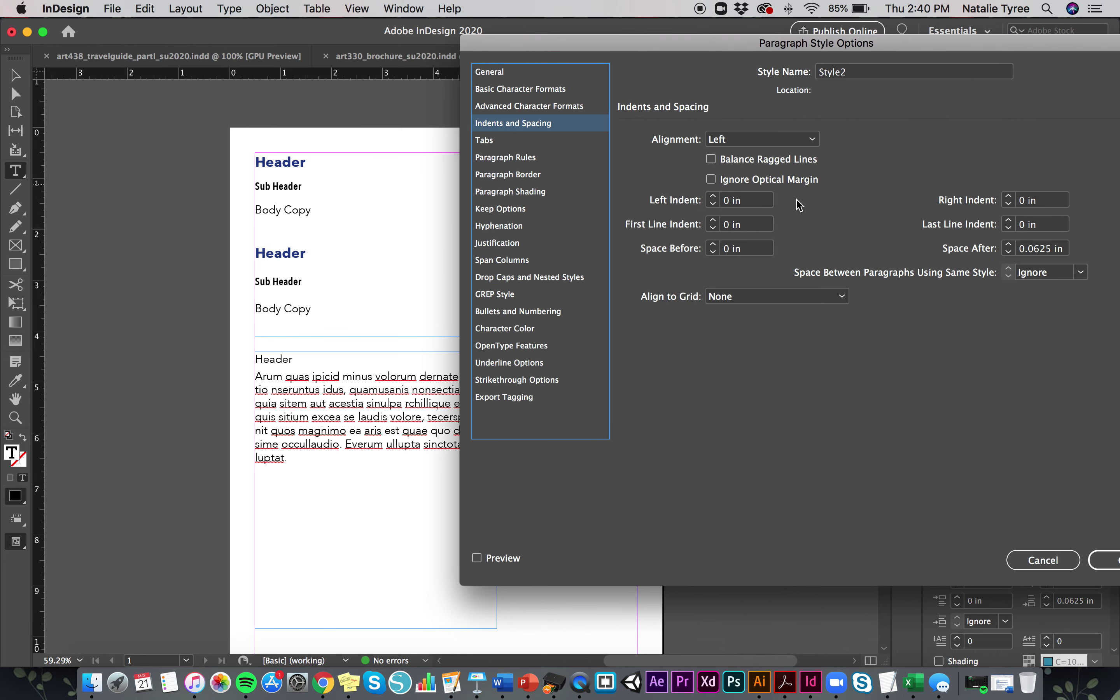
click(713, 221)
drag(747, 44, 497, 51)
click(874, 568)
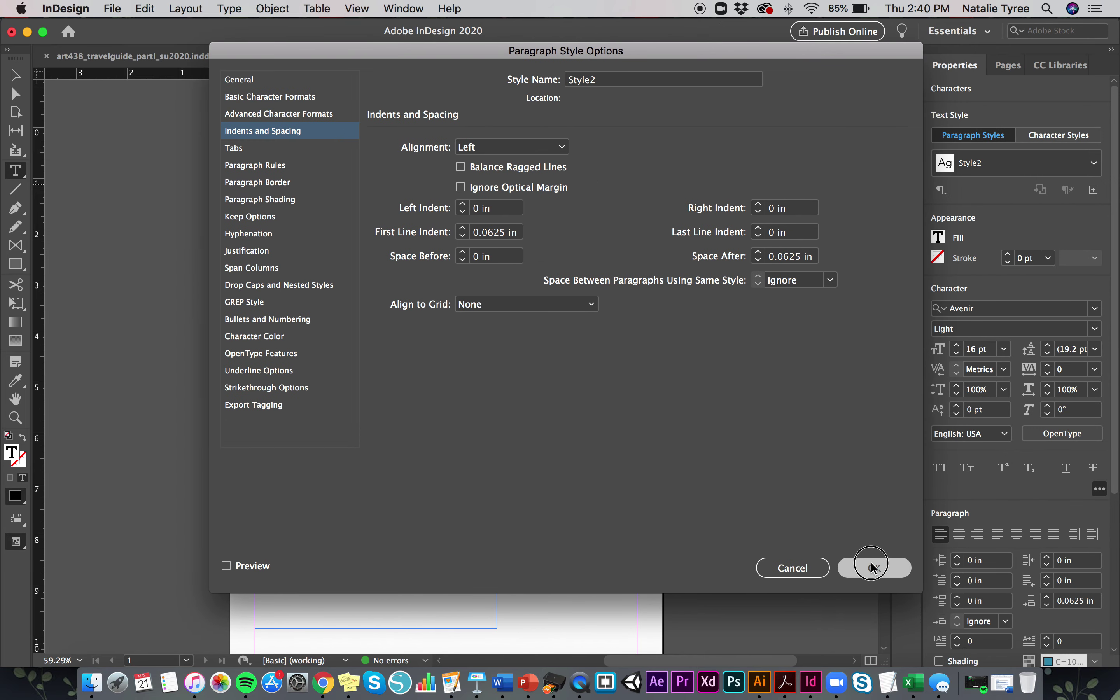
click(597, 397)
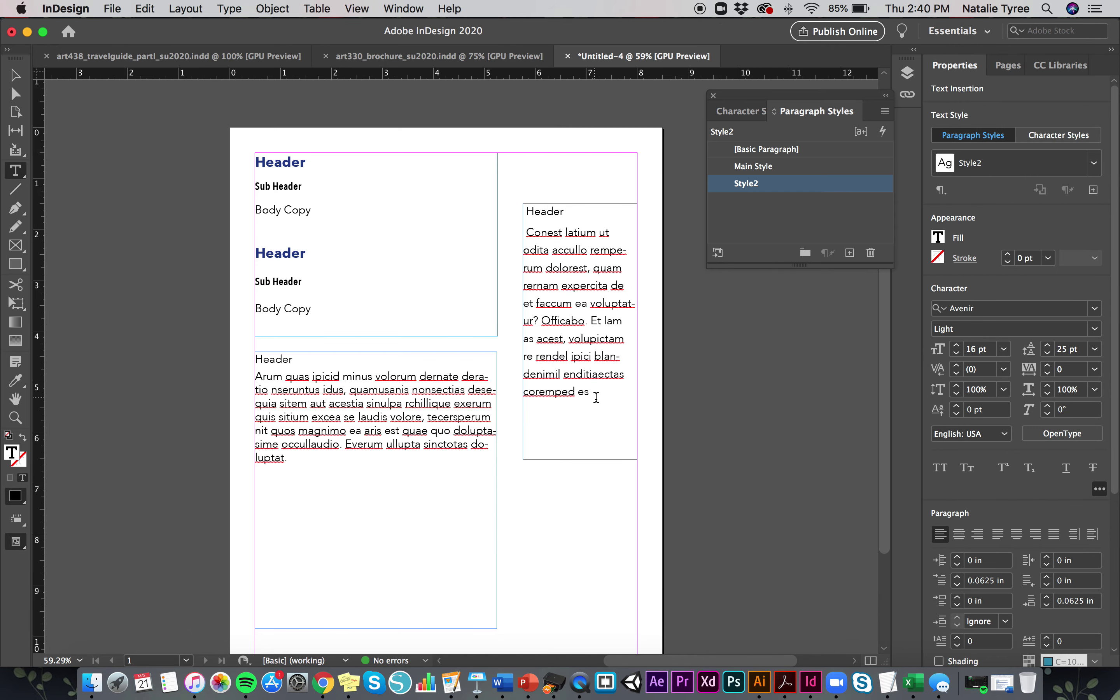
Switch all the text in the narrow frame to Main Style and back to Style2 to compare the two
drag(599, 397, 490, 210)
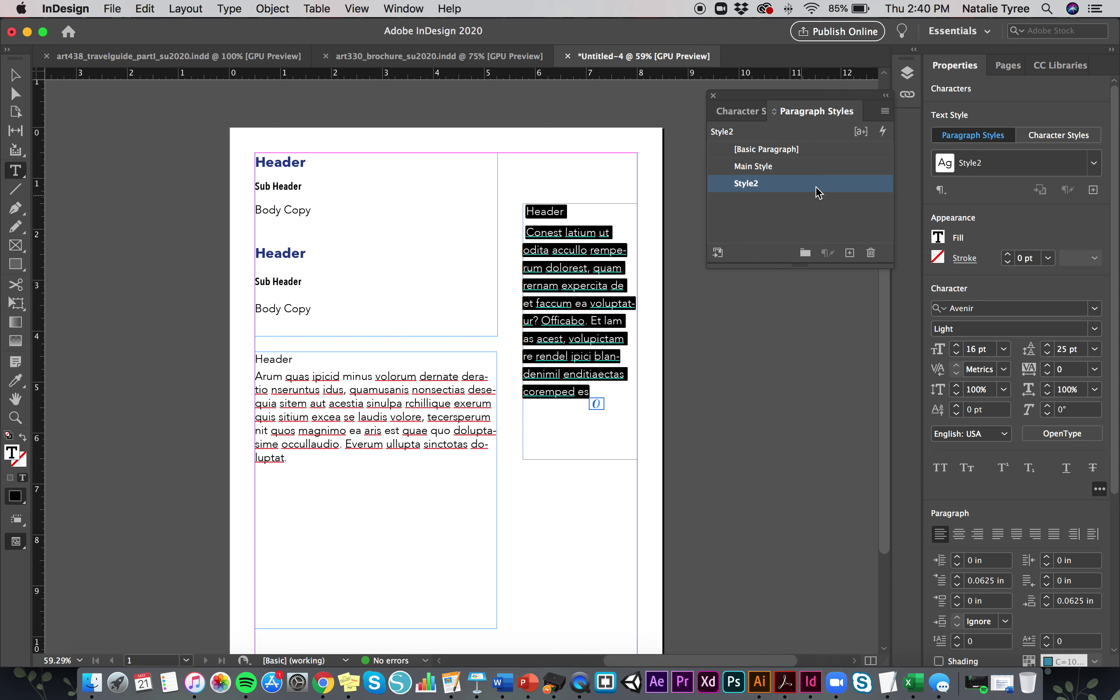
click(786, 168)
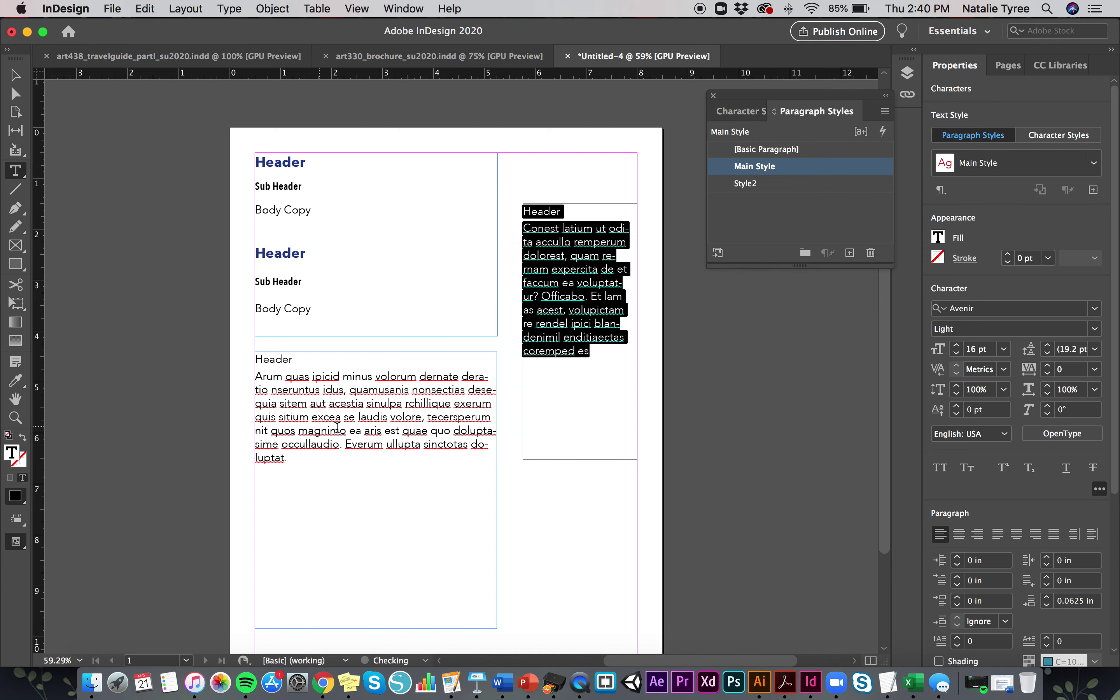
click(525, 357)
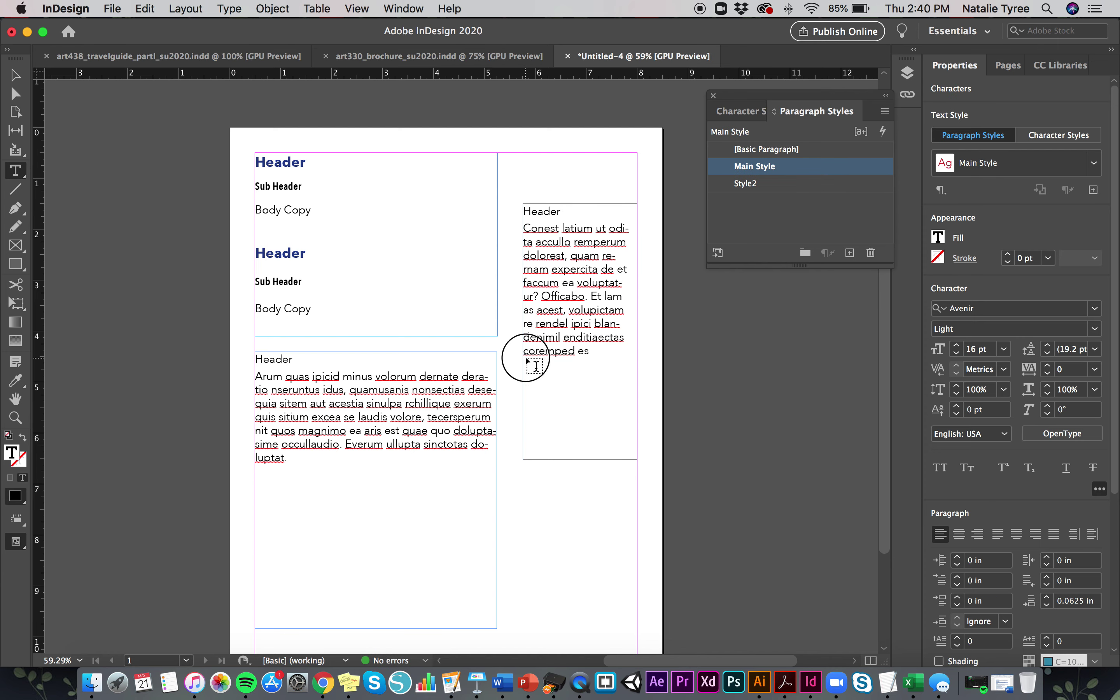
drag(611, 354, 495, 195)
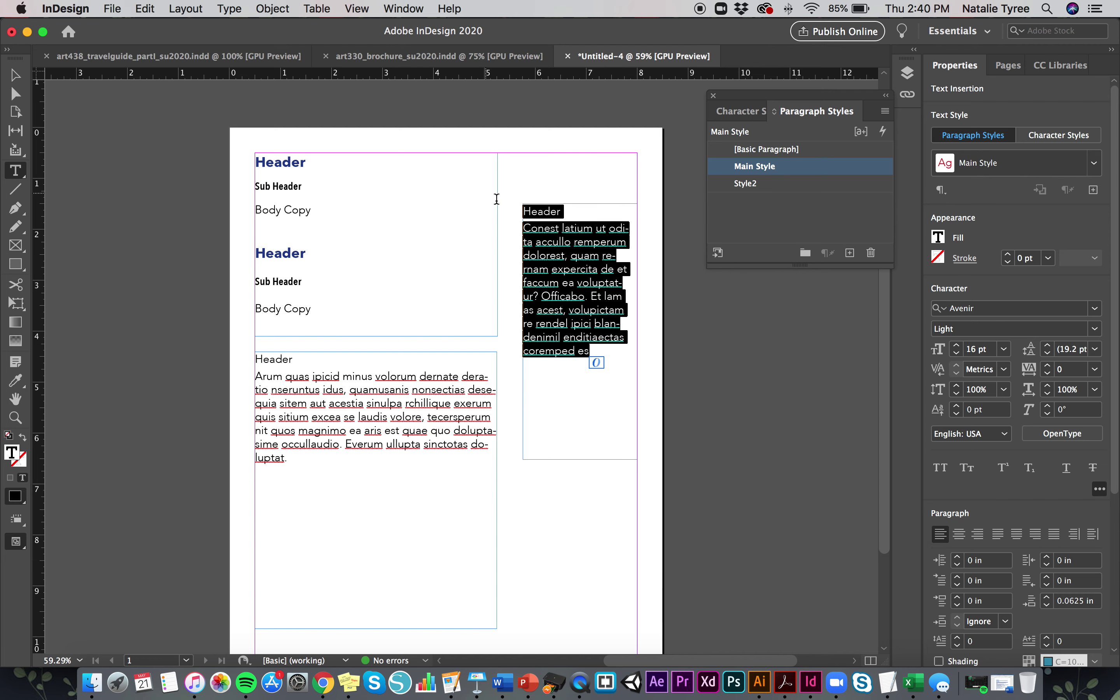
click(745, 183)
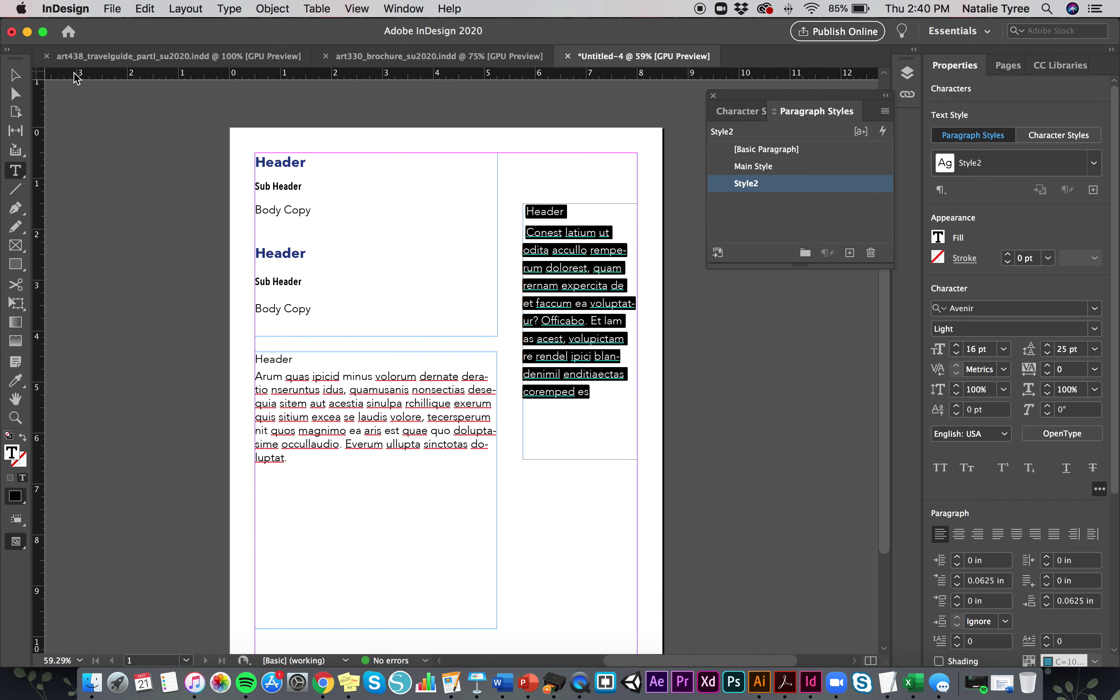
Deselect the text and compare the list of character styles with the list of paragraph styles
click(15, 74)
click(154, 150)
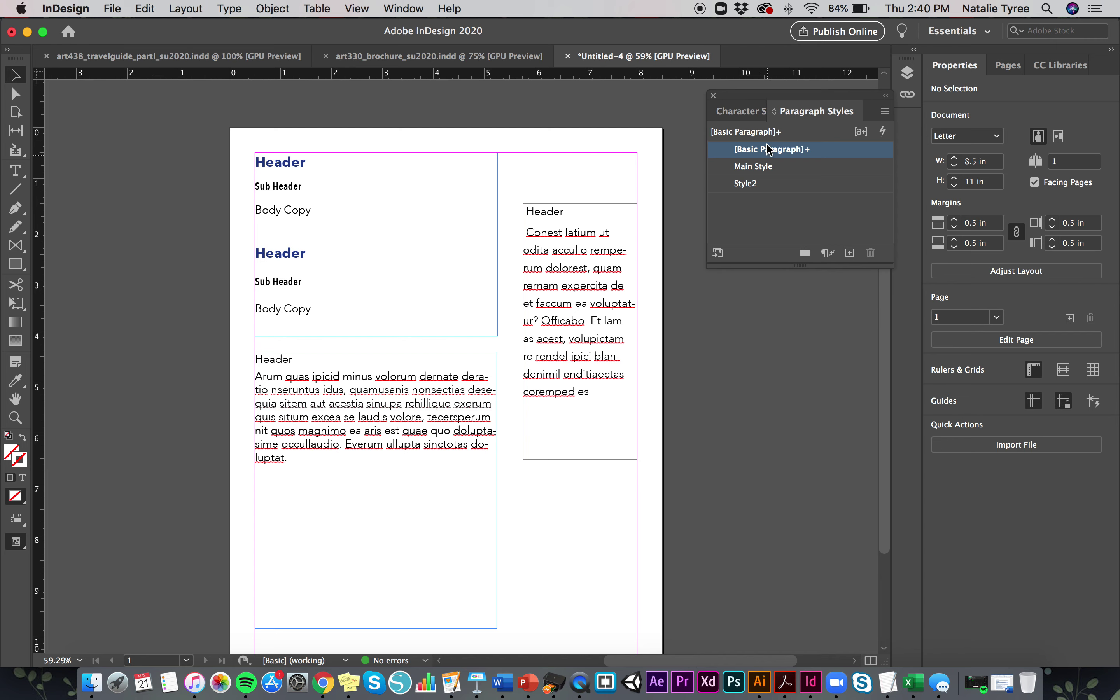
click(738, 112)
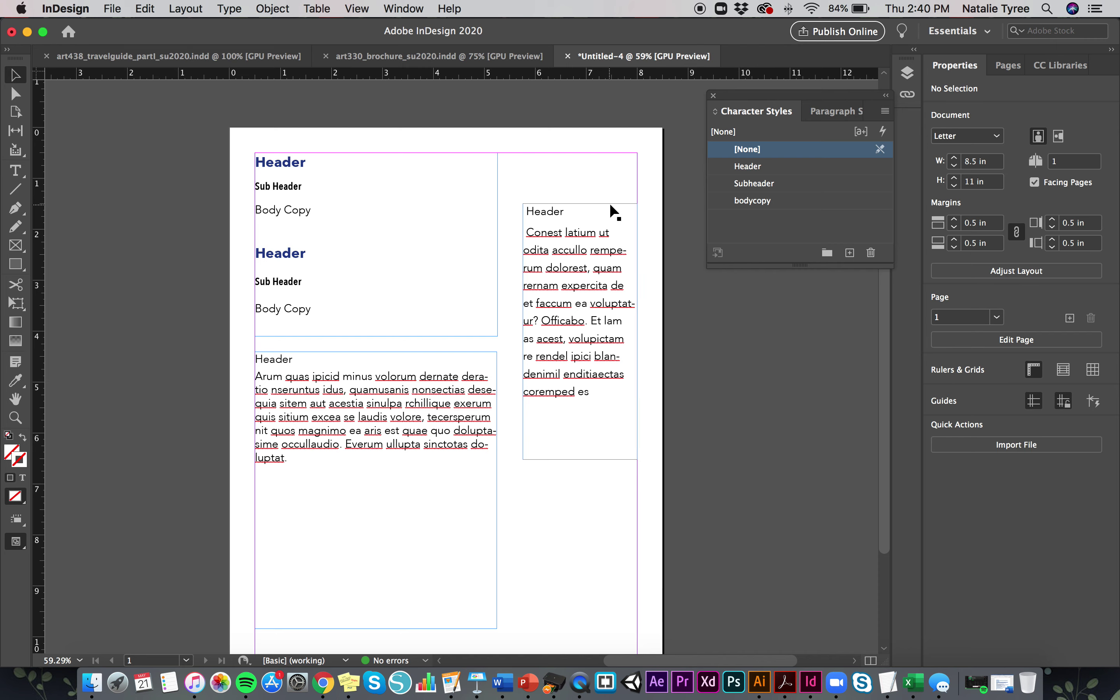
click(831, 115)
click(739, 111)
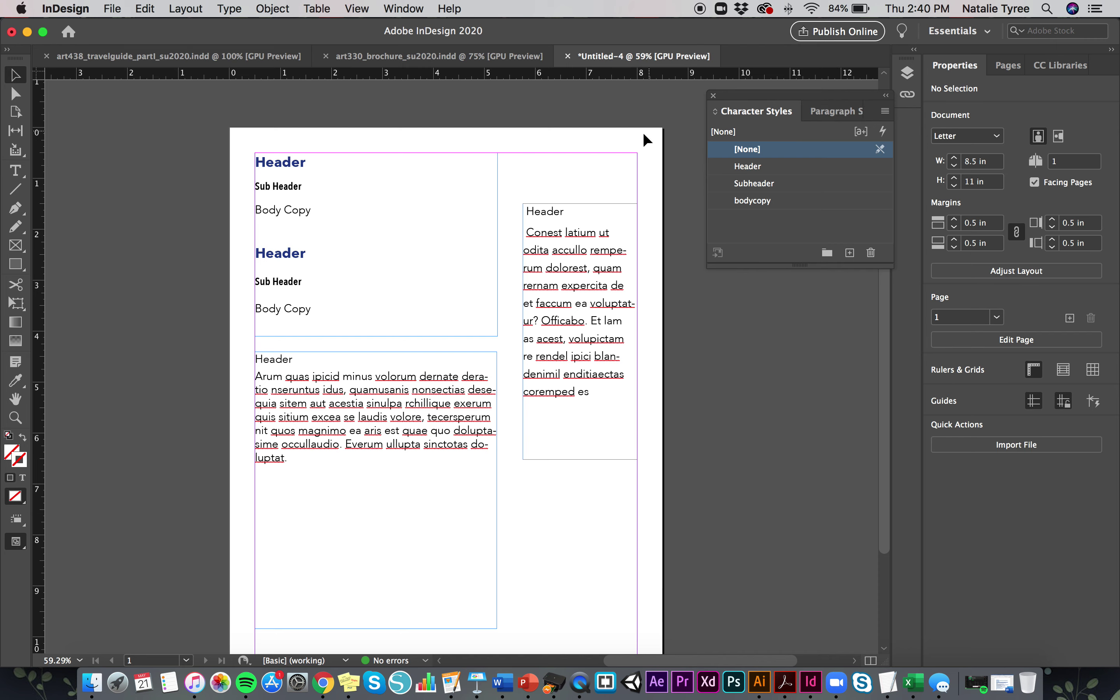